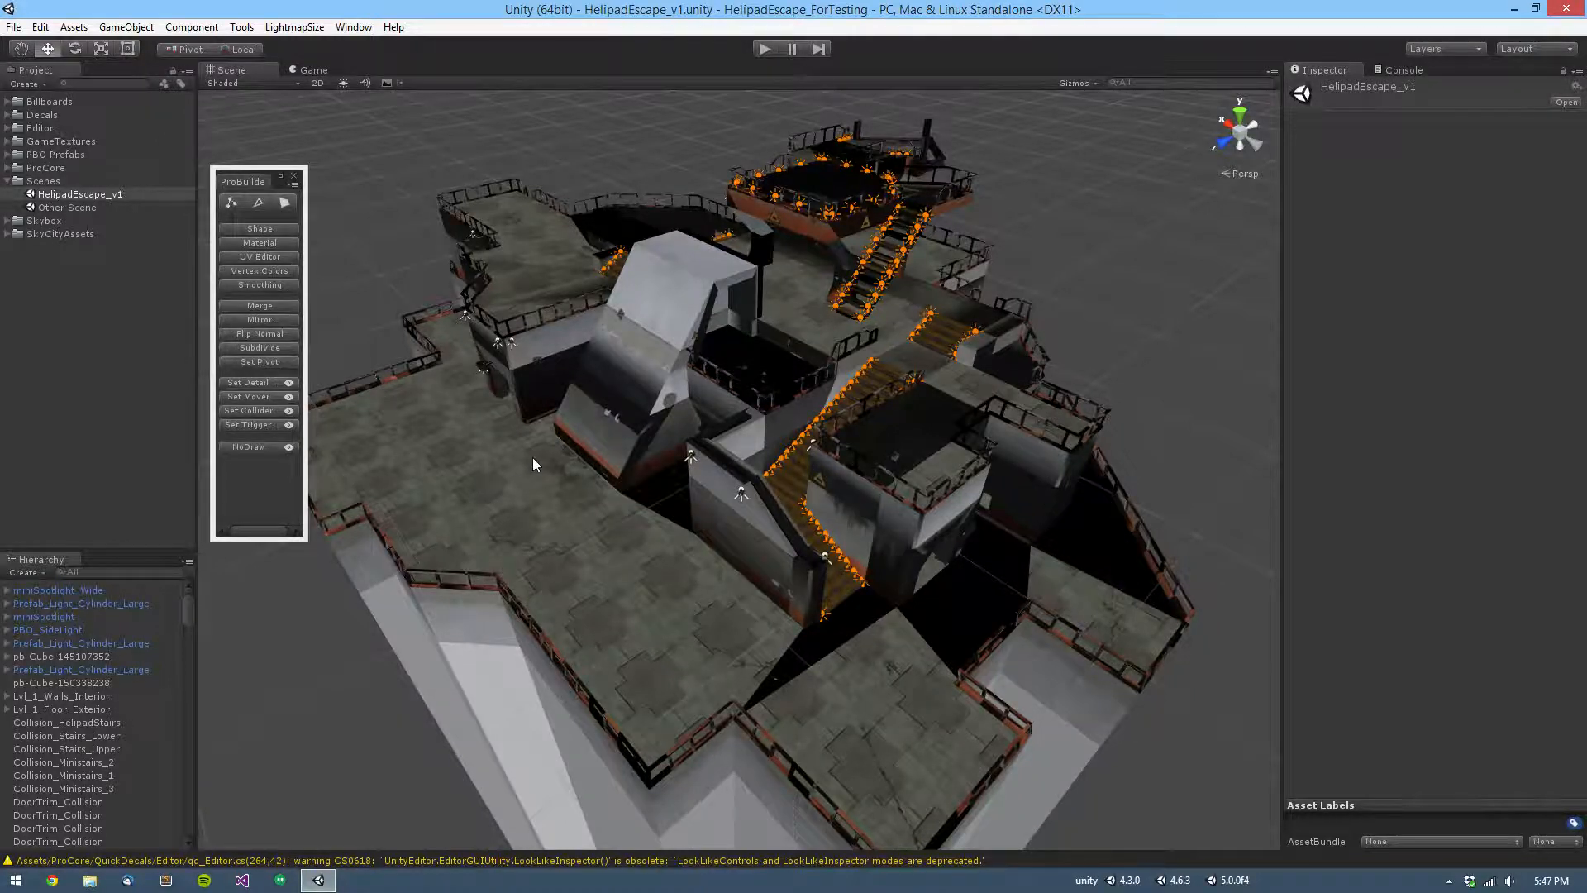
{"action": "mouse_move", "coordinate": [533, 456]}
{"action": "middle_mouse_down"}
{"action": "mouse_move", "coordinate": [543, 474]}
{"action": "mouse_move", "coordinate": [524, 457]}
{"action": "middle_mouse_up"}
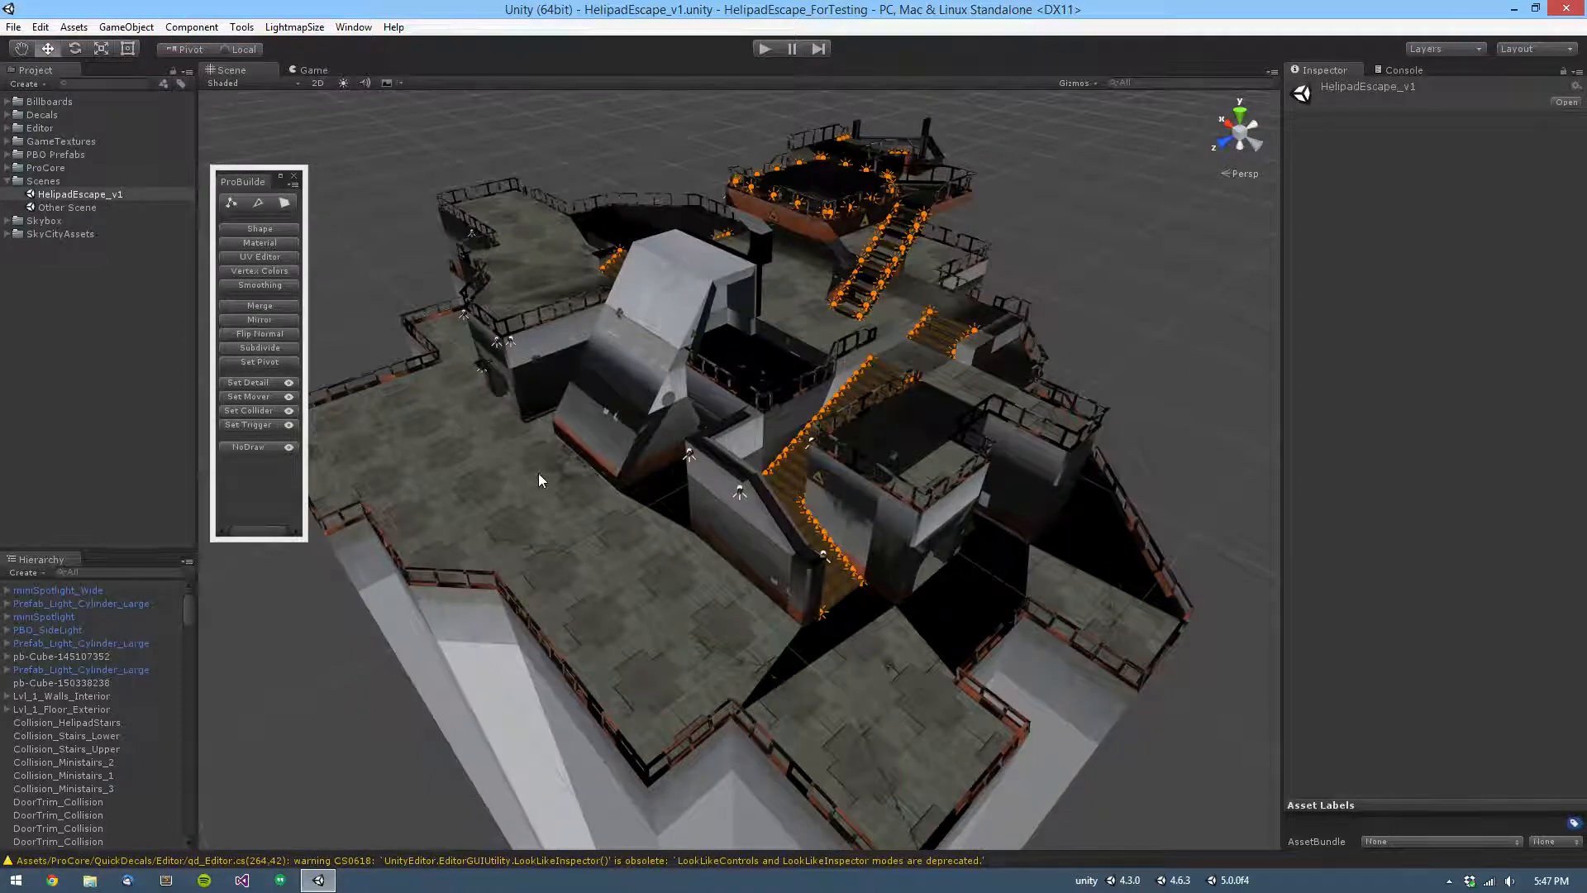
{"action": "scroll", "coordinate": [657, 413], "scroll_direction": "up", "scroll_amount": 5}
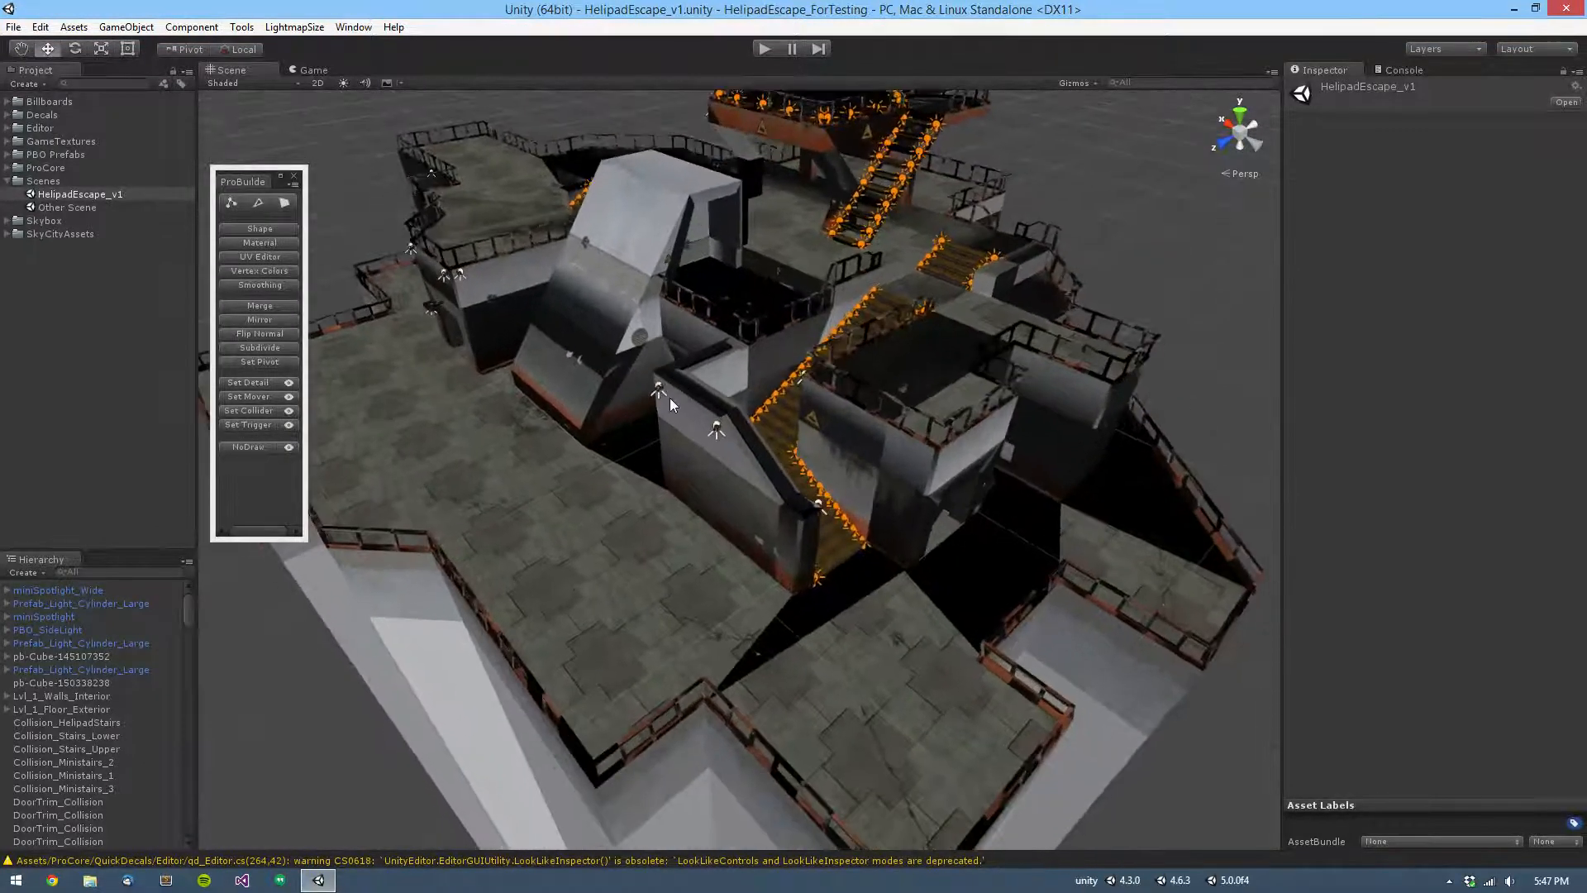
{"action": "scroll", "coordinate": [668, 398], "scroll_direction": "down", "scroll_amount": 1}
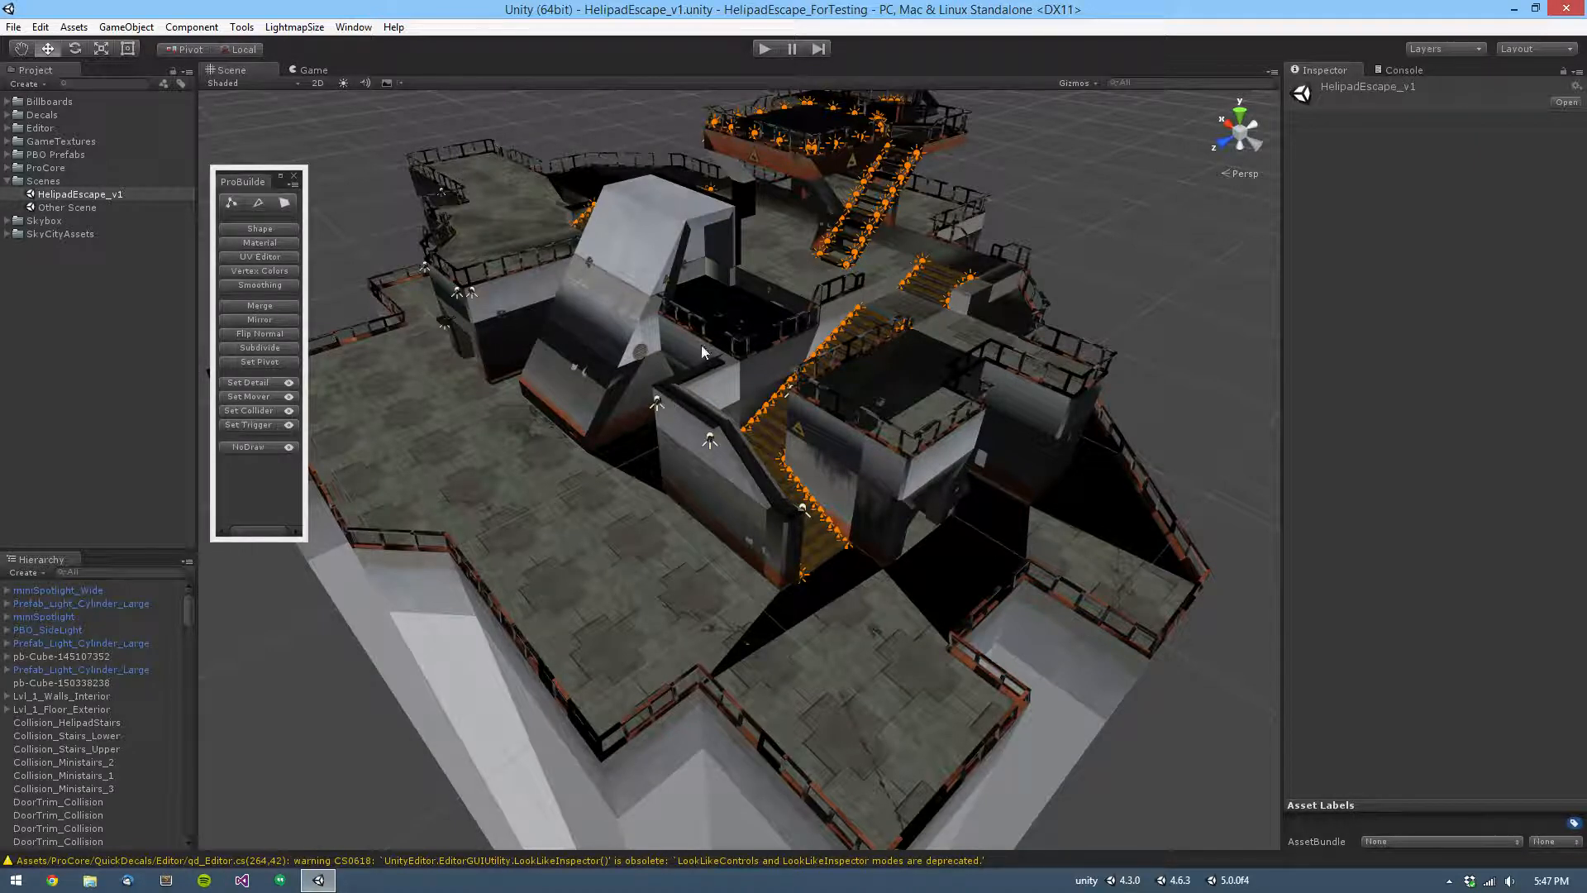
{"action": "middle_click_drag", "start_coordinate": [701, 344], "coordinate": [691, 395]}
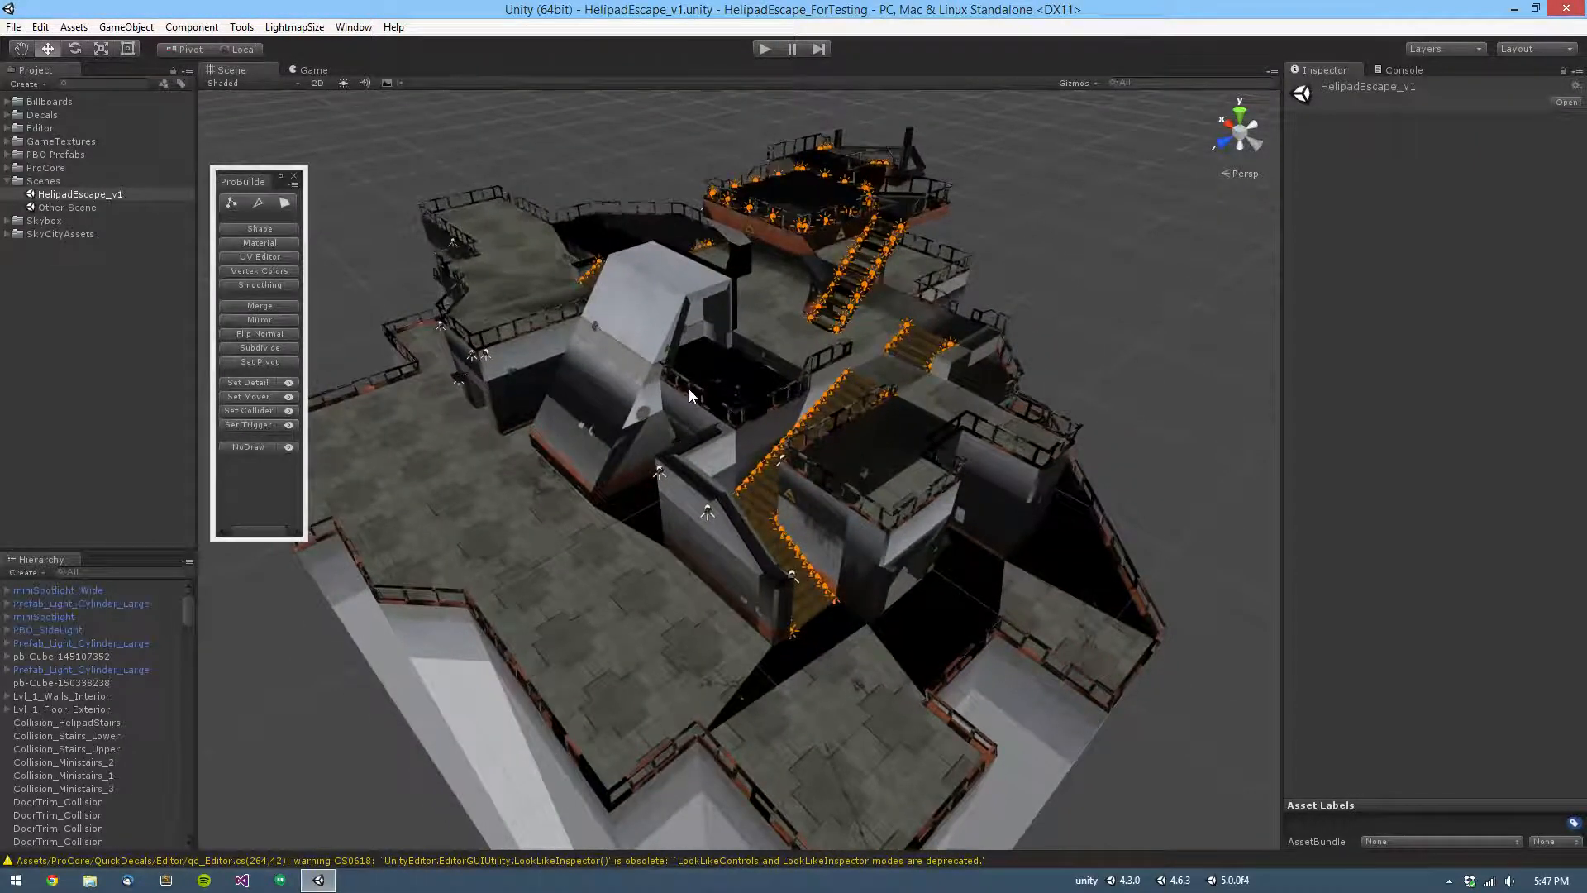
{"action": "left_click_drag", "start_coordinate": [661, 348], "coordinate": [711, 401], "text": "alt"}
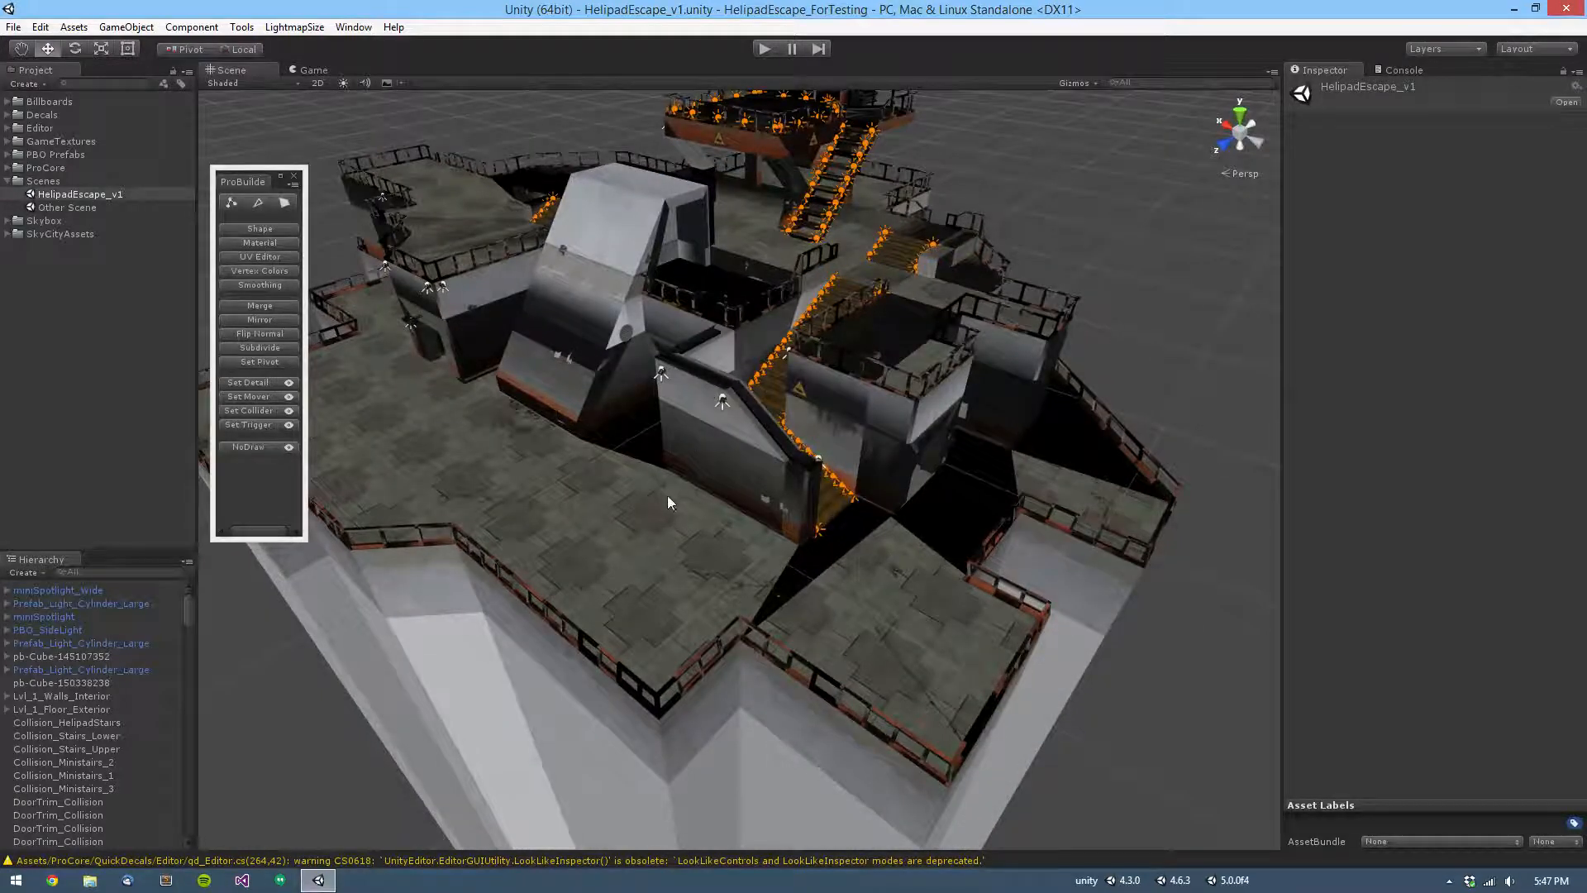
{"action": "left_click_drag", "start_coordinate": [641, 496], "coordinate": [671, 508], "text": "alt"}
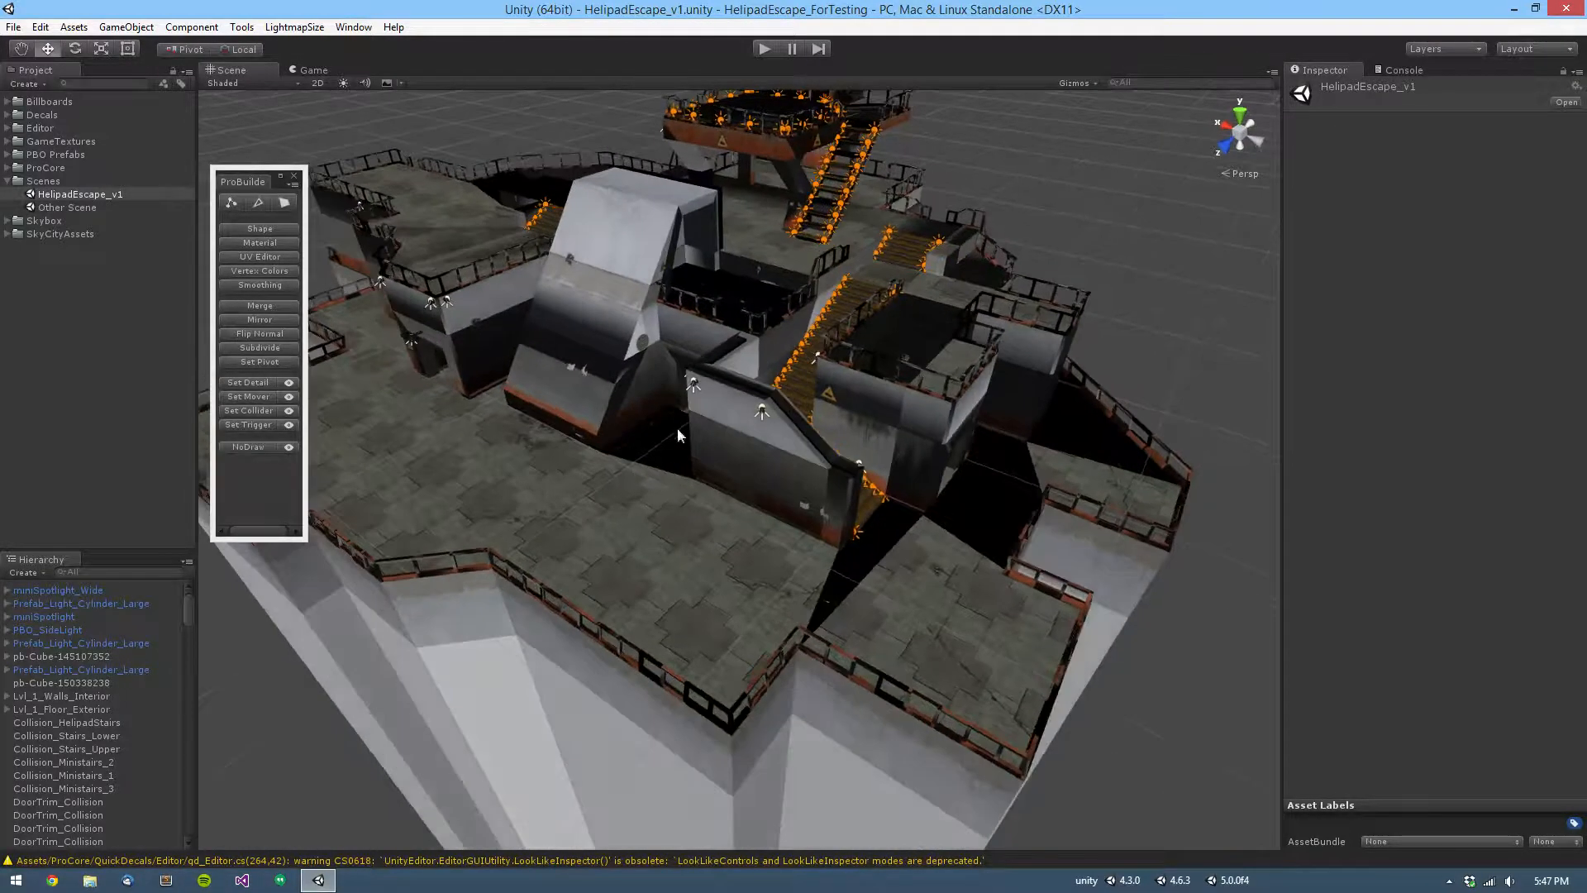
{"action": "left_click_drag", "start_coordinate": [677, 429], "coordinate": [881, 493], "text": "alt"}
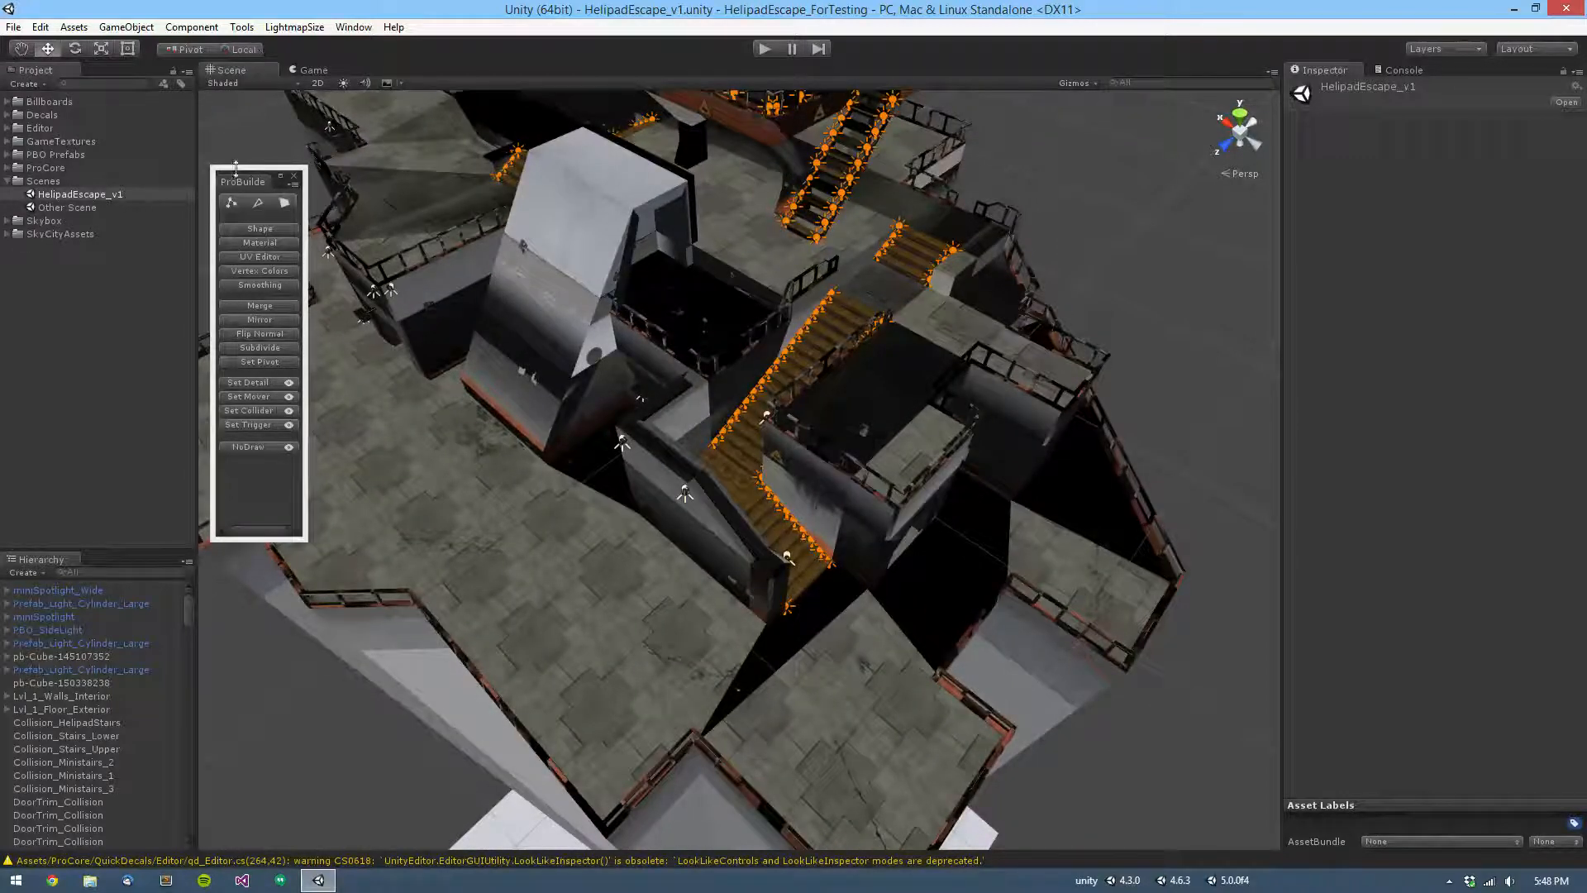
Step: Import all files of ProBuilderUpgradeKit.unitypackage from the Desktop folder into the project
{"action": "left_click", "coordinate": [90, 879]}
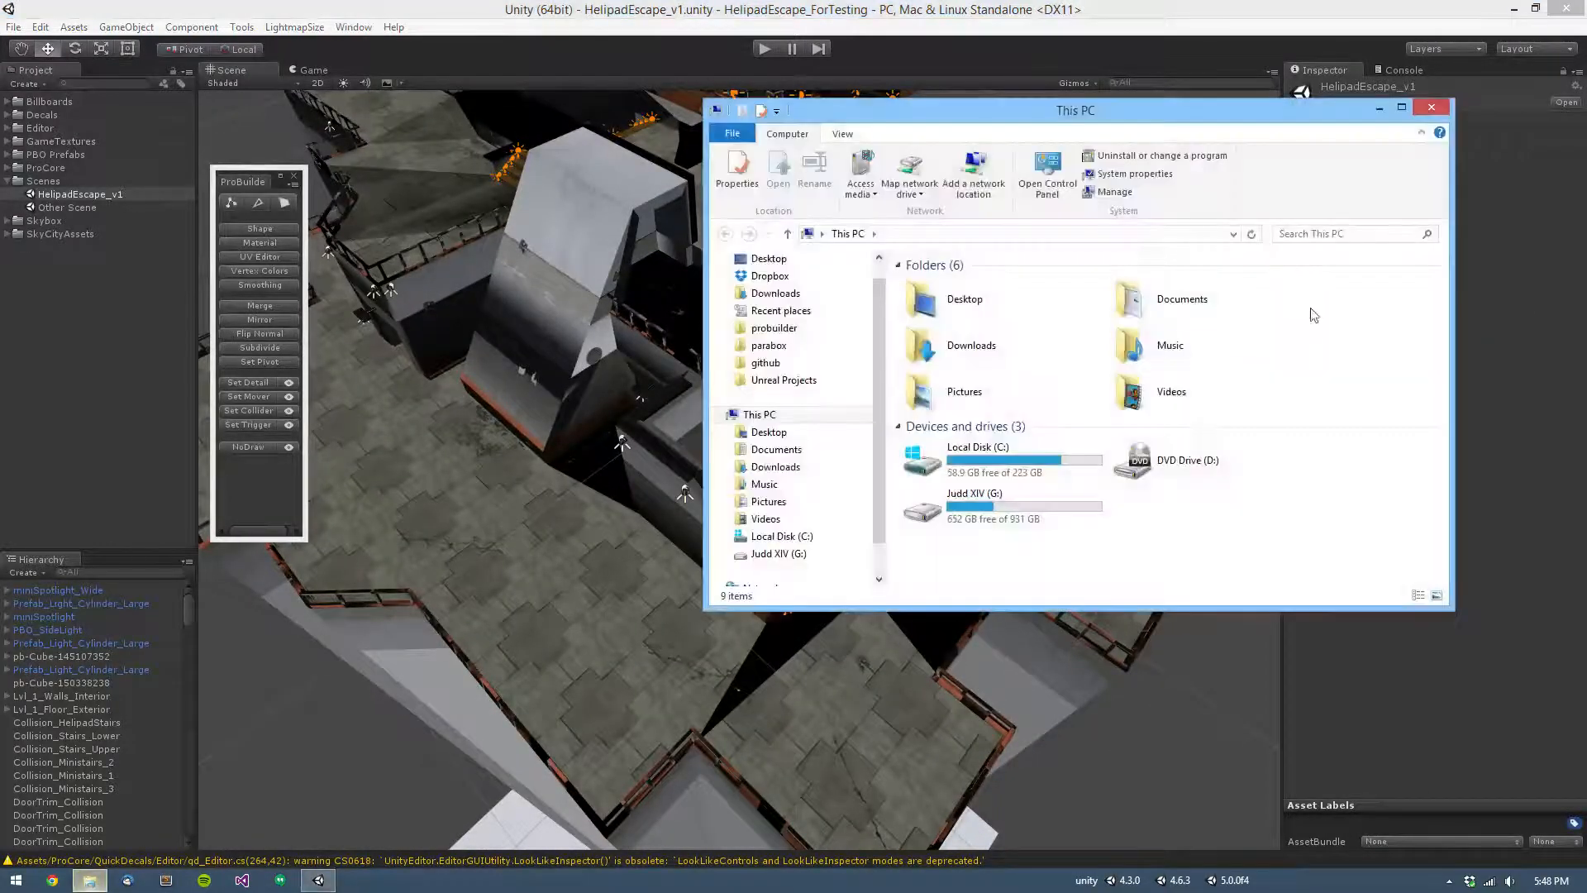
{"action": "left_click", "coordinate": [794, 277]}
{"action": "left_click", "coordinate": [773, 259]}
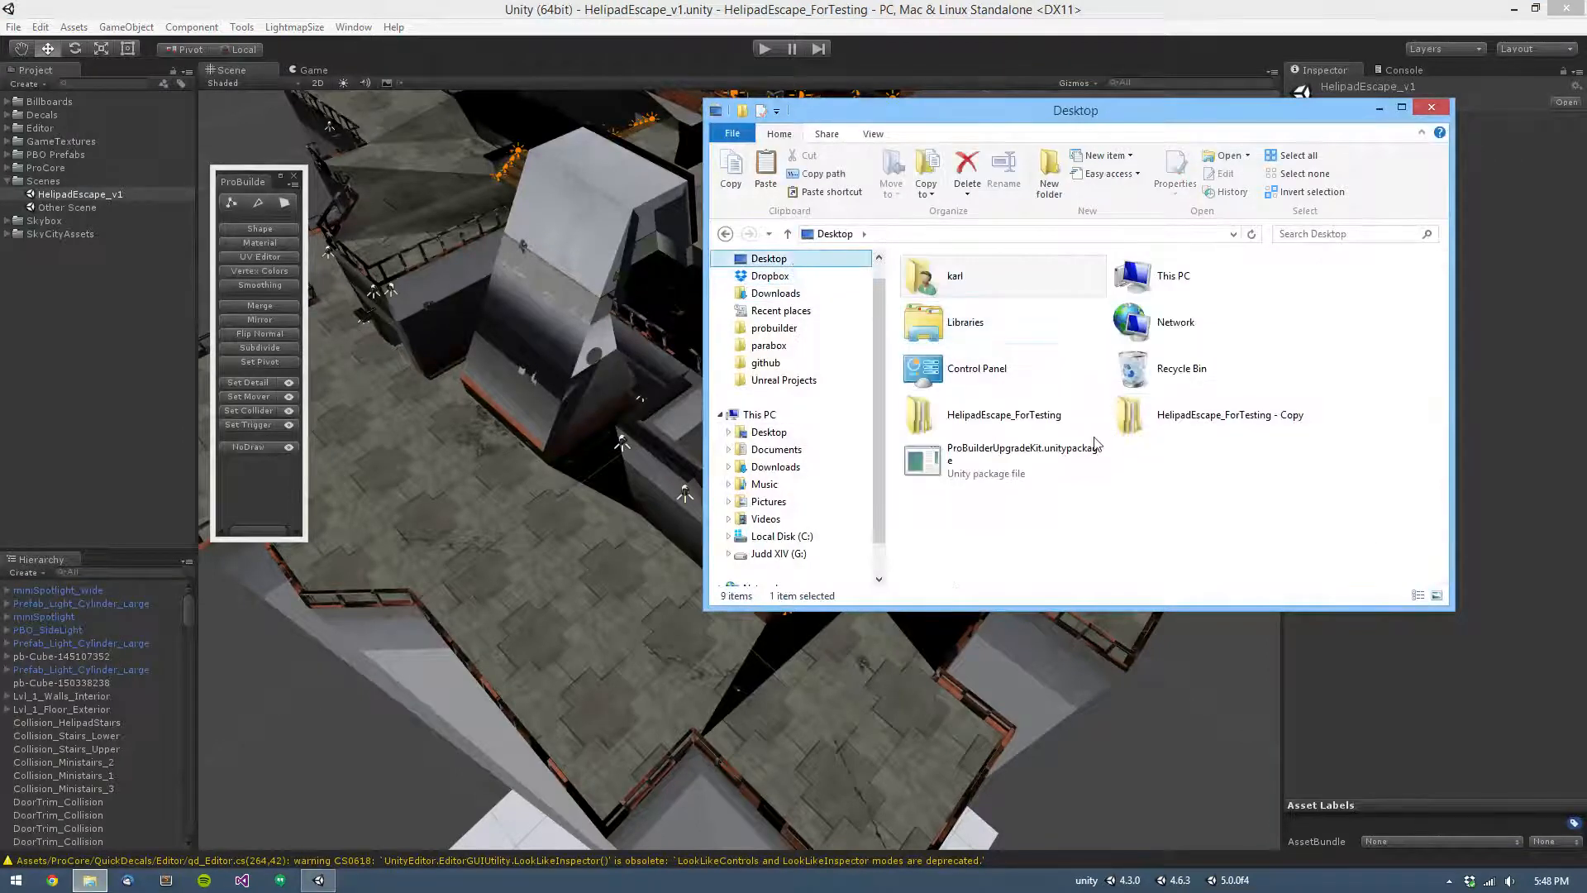
{"action": "left_click", "coordinate": [995, 487]}
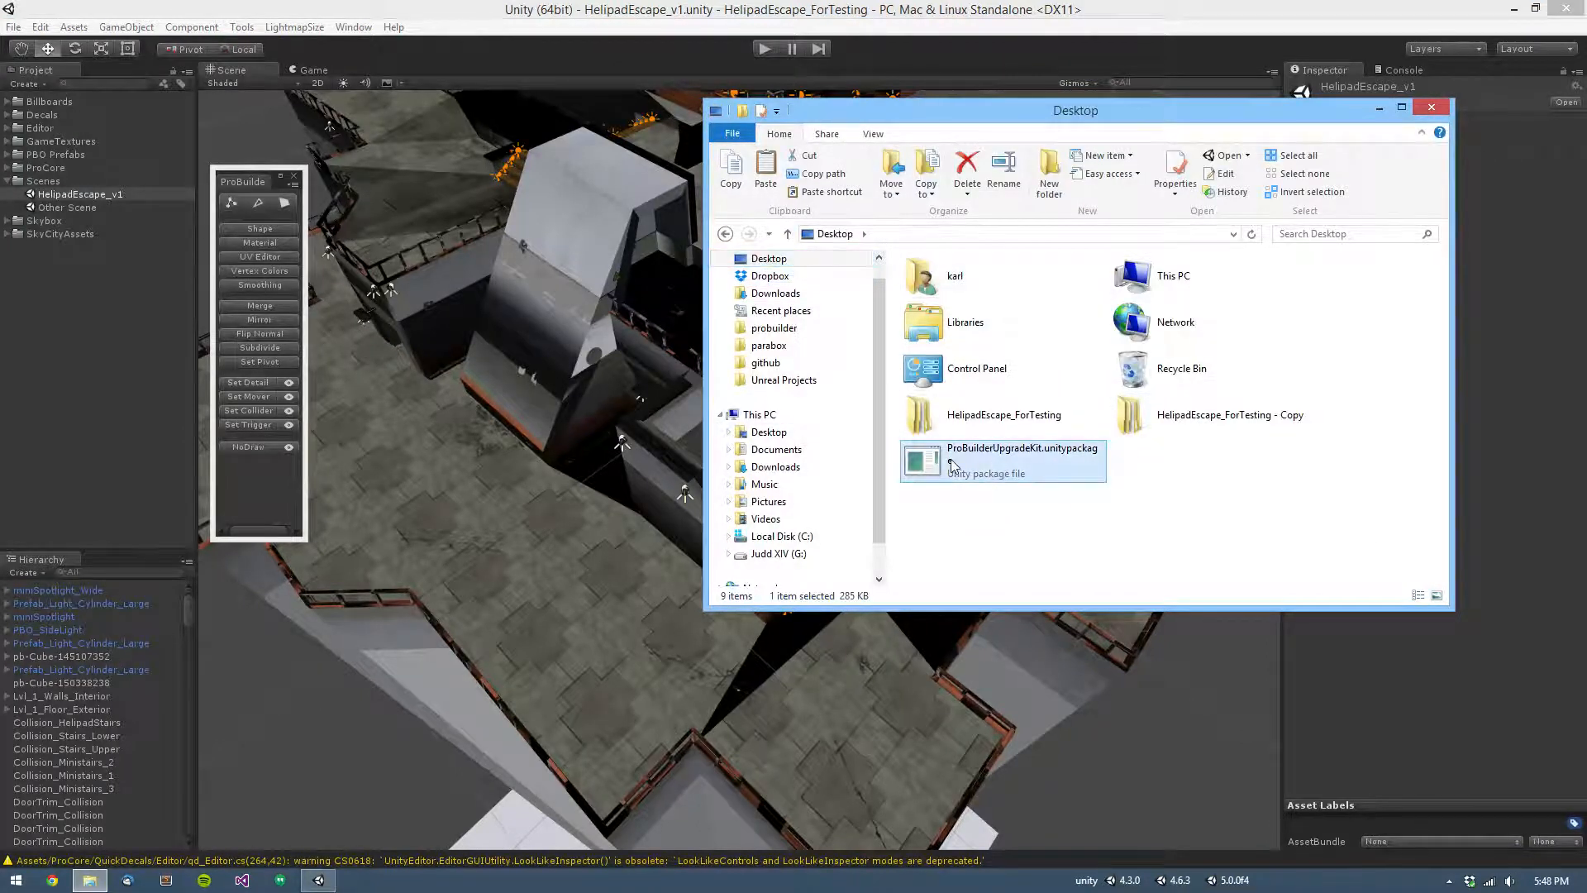
{"action": "left_click_drag", "start_coordinate": [950, 465], "coordinate": [52, 358]}
{"action": "left_click", "coordinate": [1433, 109]}
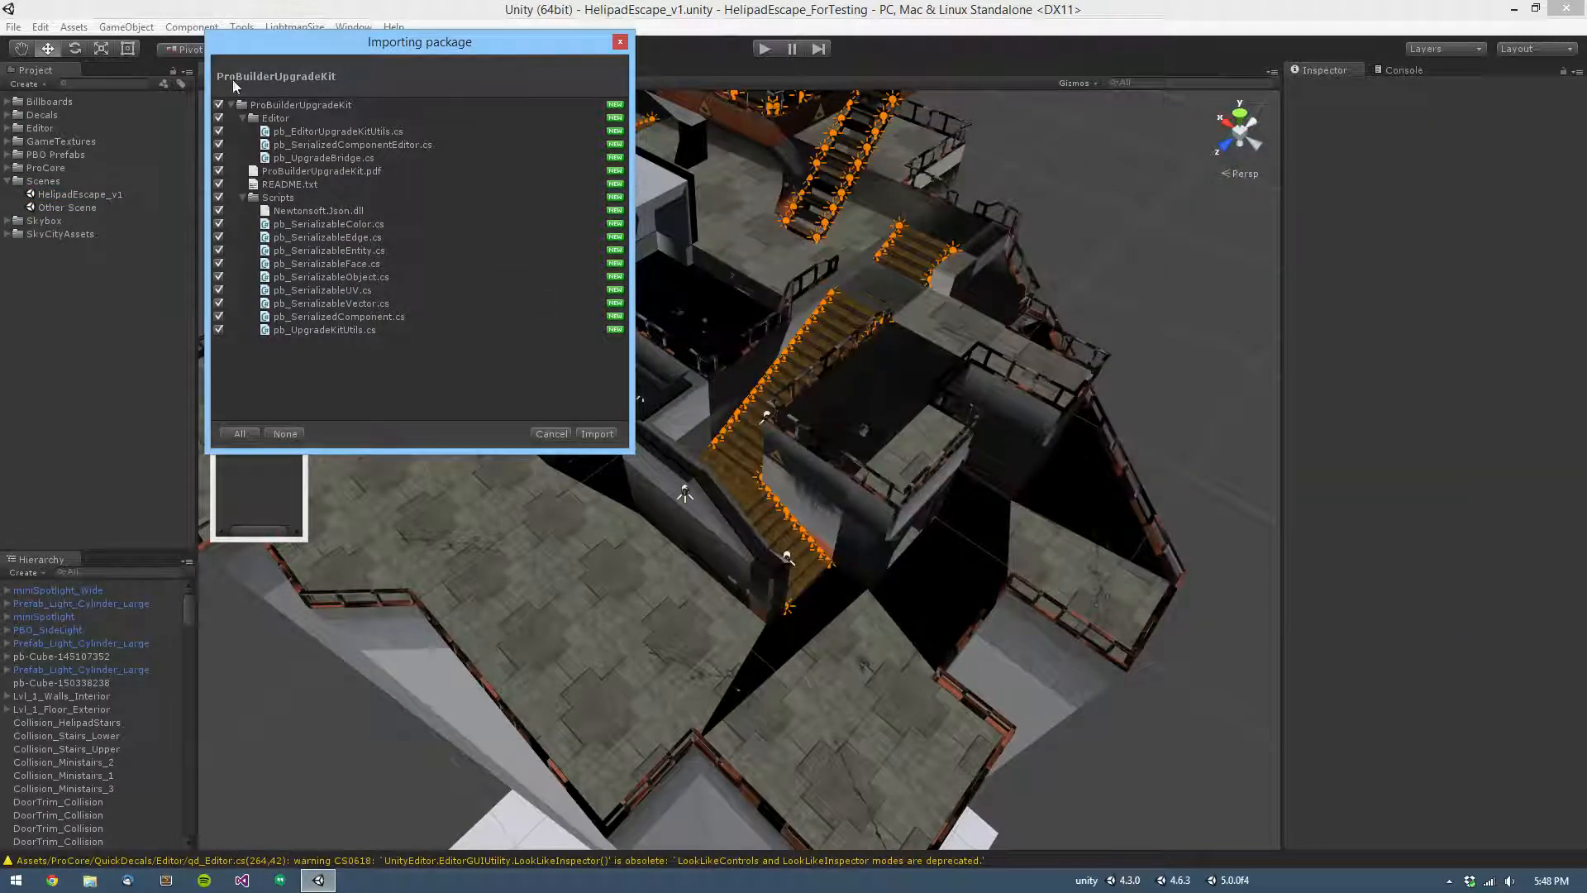
{"action": "left_click", "coordinate": [307, 108]}
{"action": "left_click", "coordinate": [611, 435]}
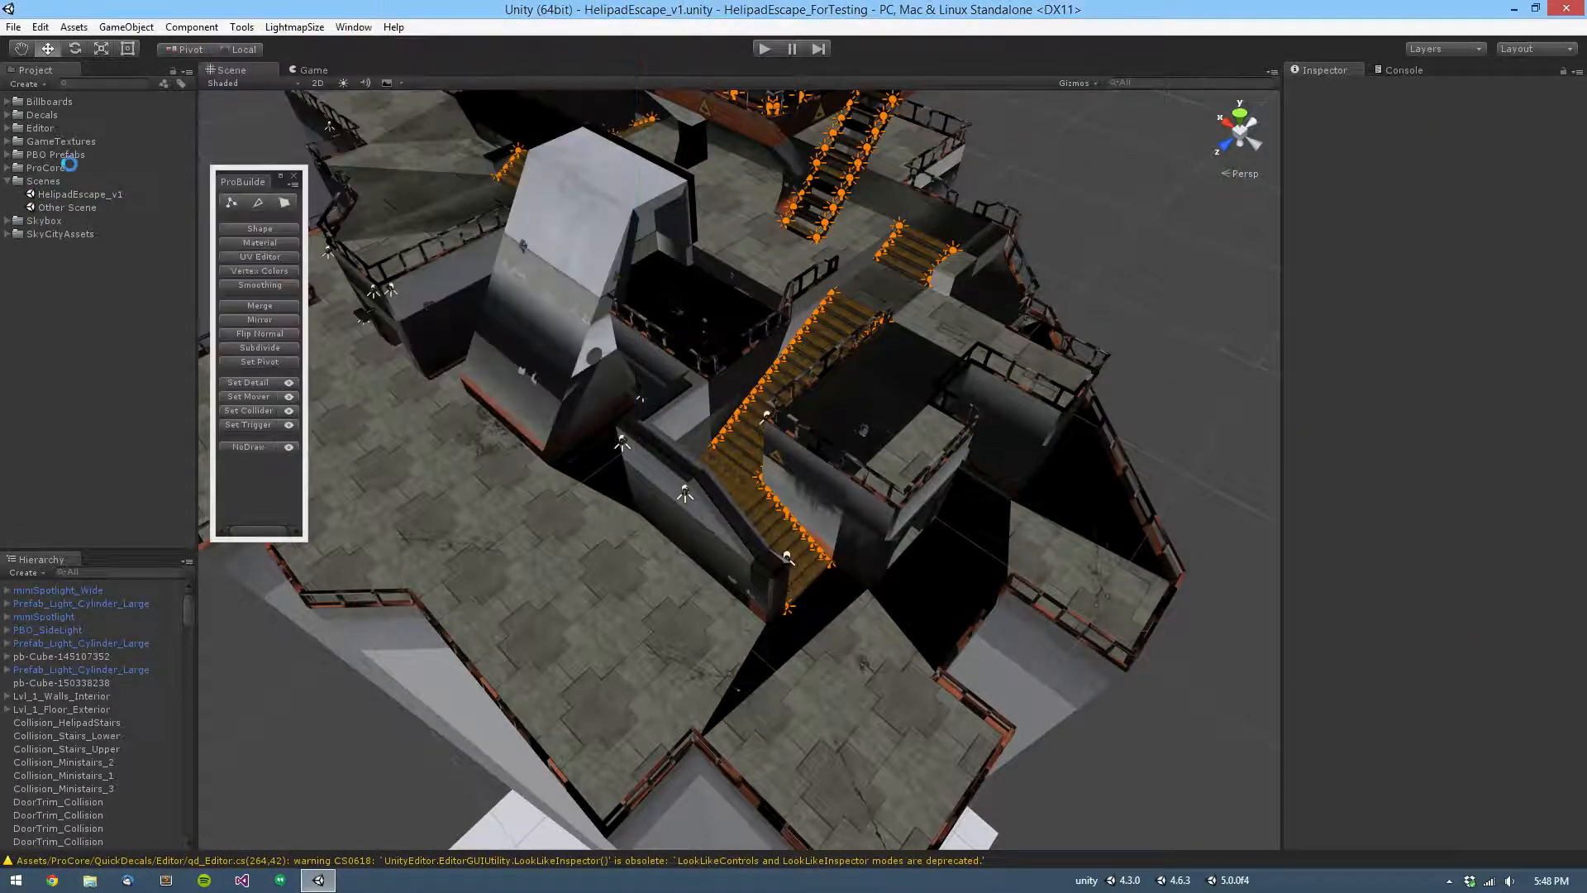
Step: Check the project assets for the ProBuilderUpgradeKit folder and the contents of the ProCore folder
{"action": "left_click", "coordinate": [33, 169]}
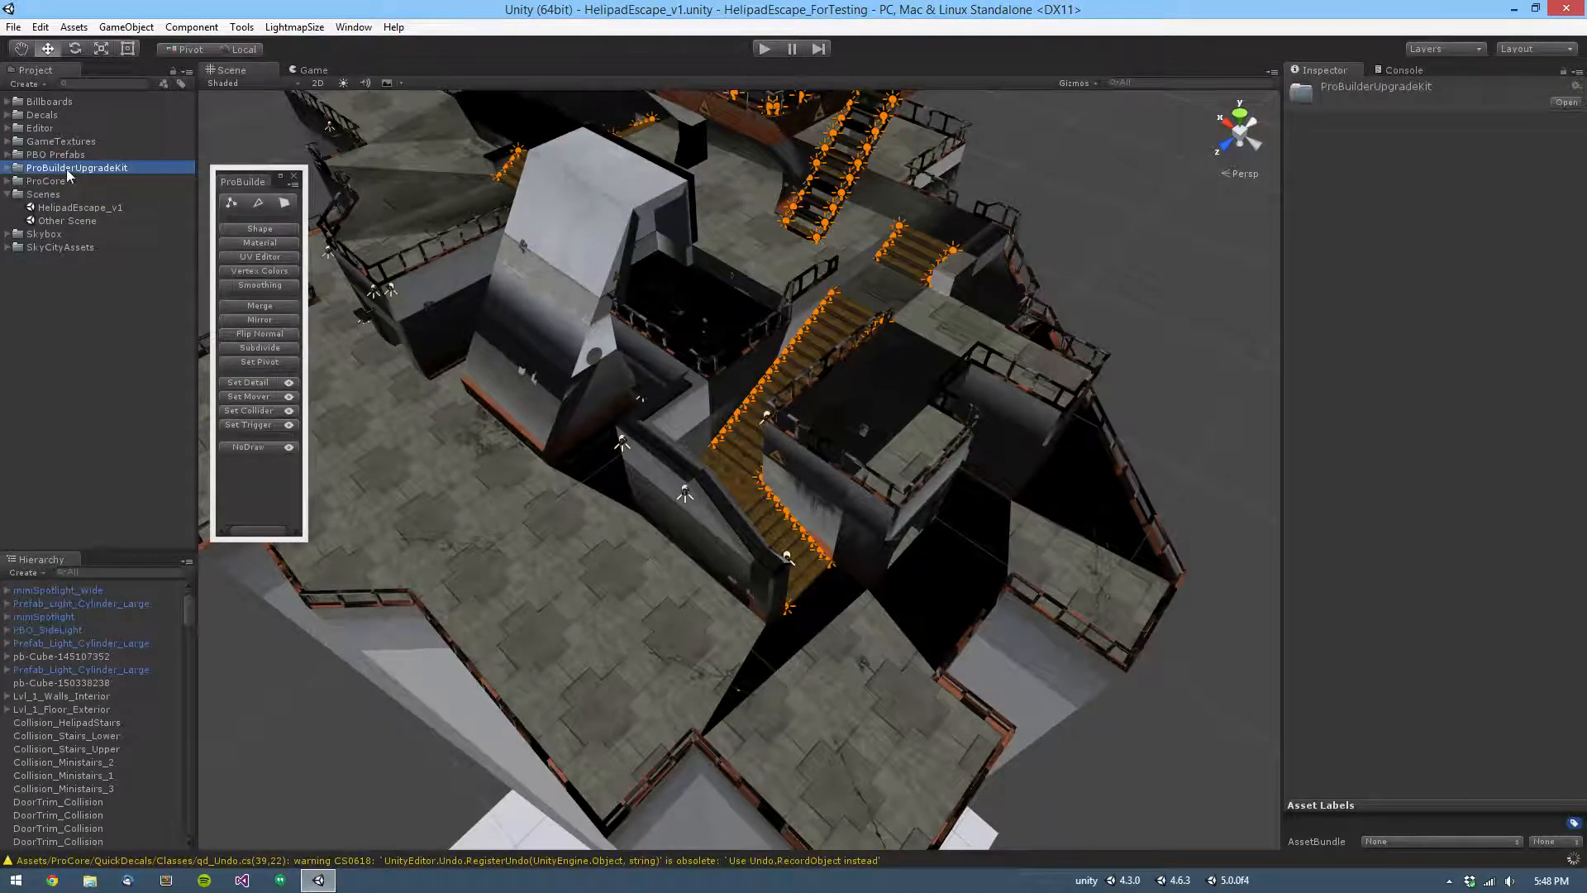
{"action": "left_click", "coordinate": [8, 181]}
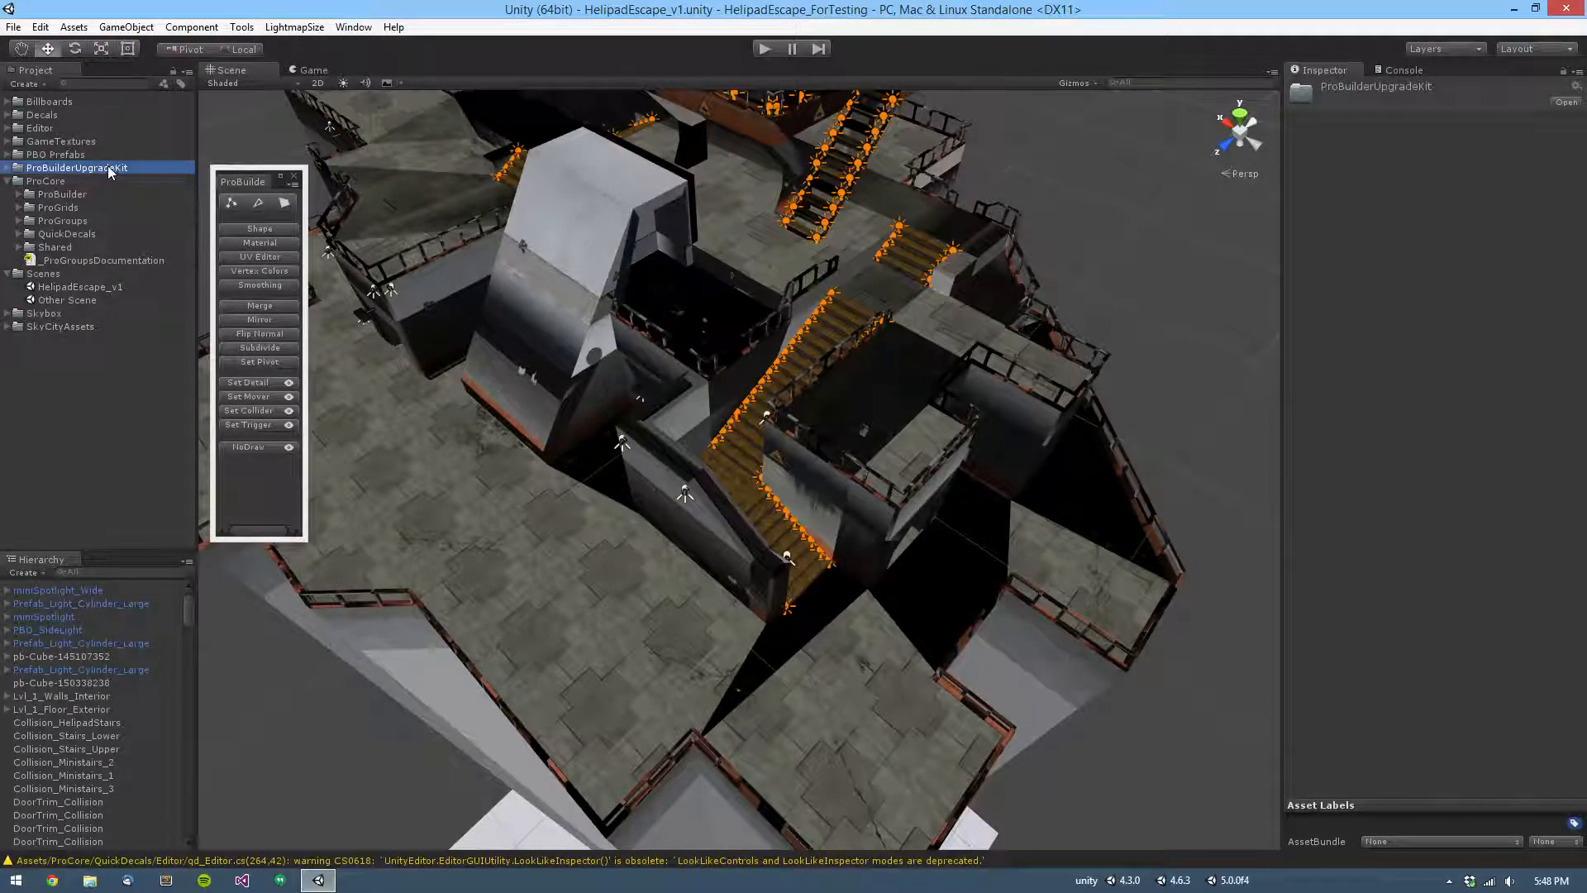
{"action": "middle_click_drag", "start_coordinate": [589, 310], "coordinate": [591, 298]}
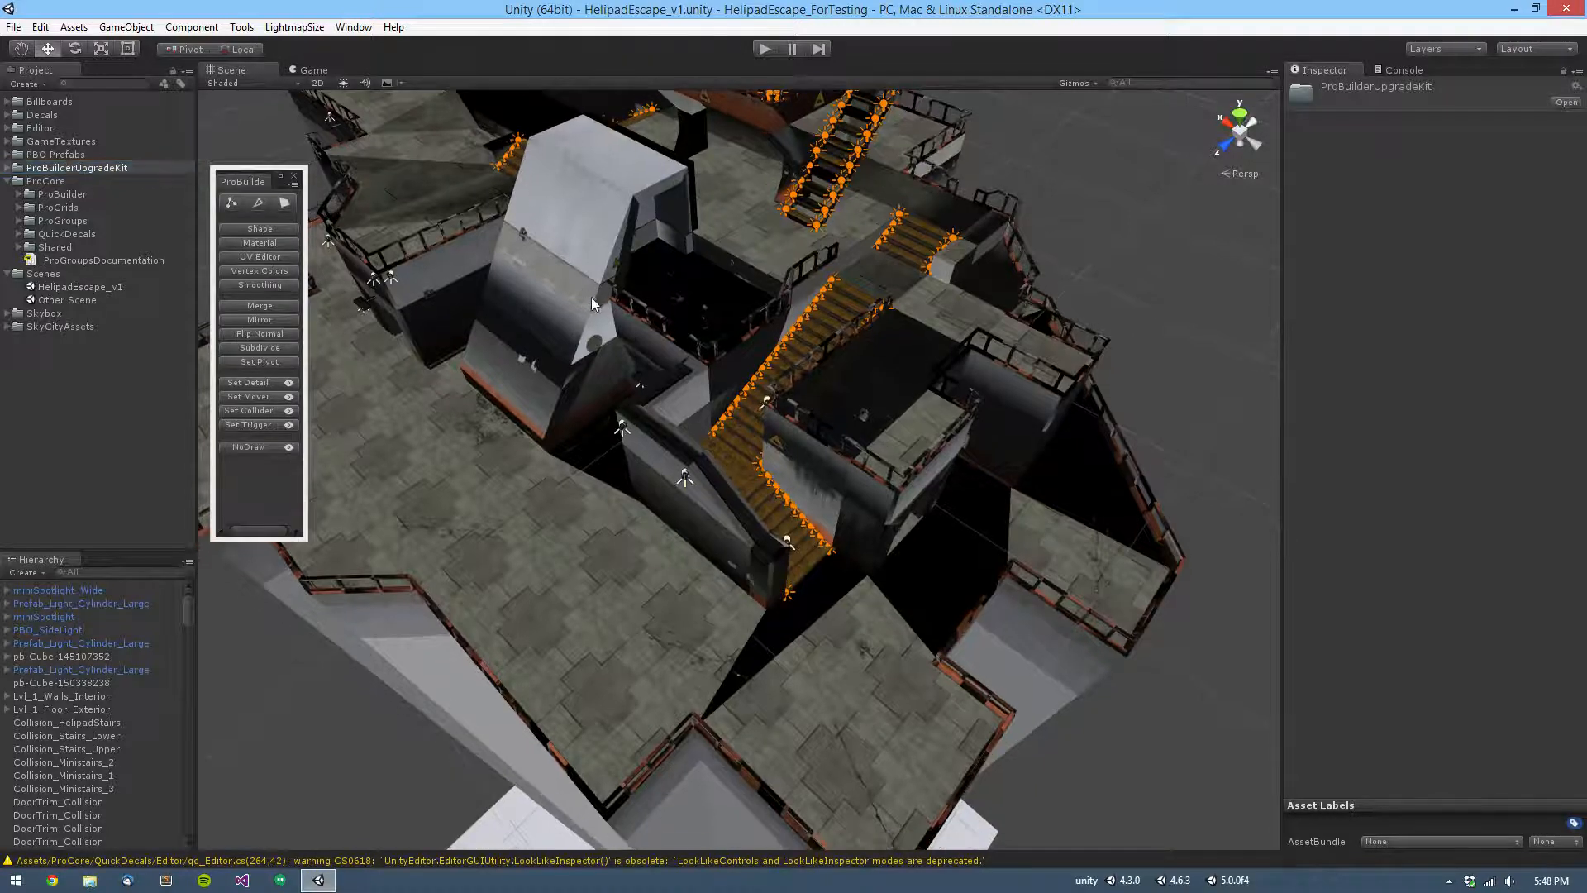
{"action": "left_click_drag", "start_coordinate": [604, 306], "coordinate": [724, 278], "text": "alt"}
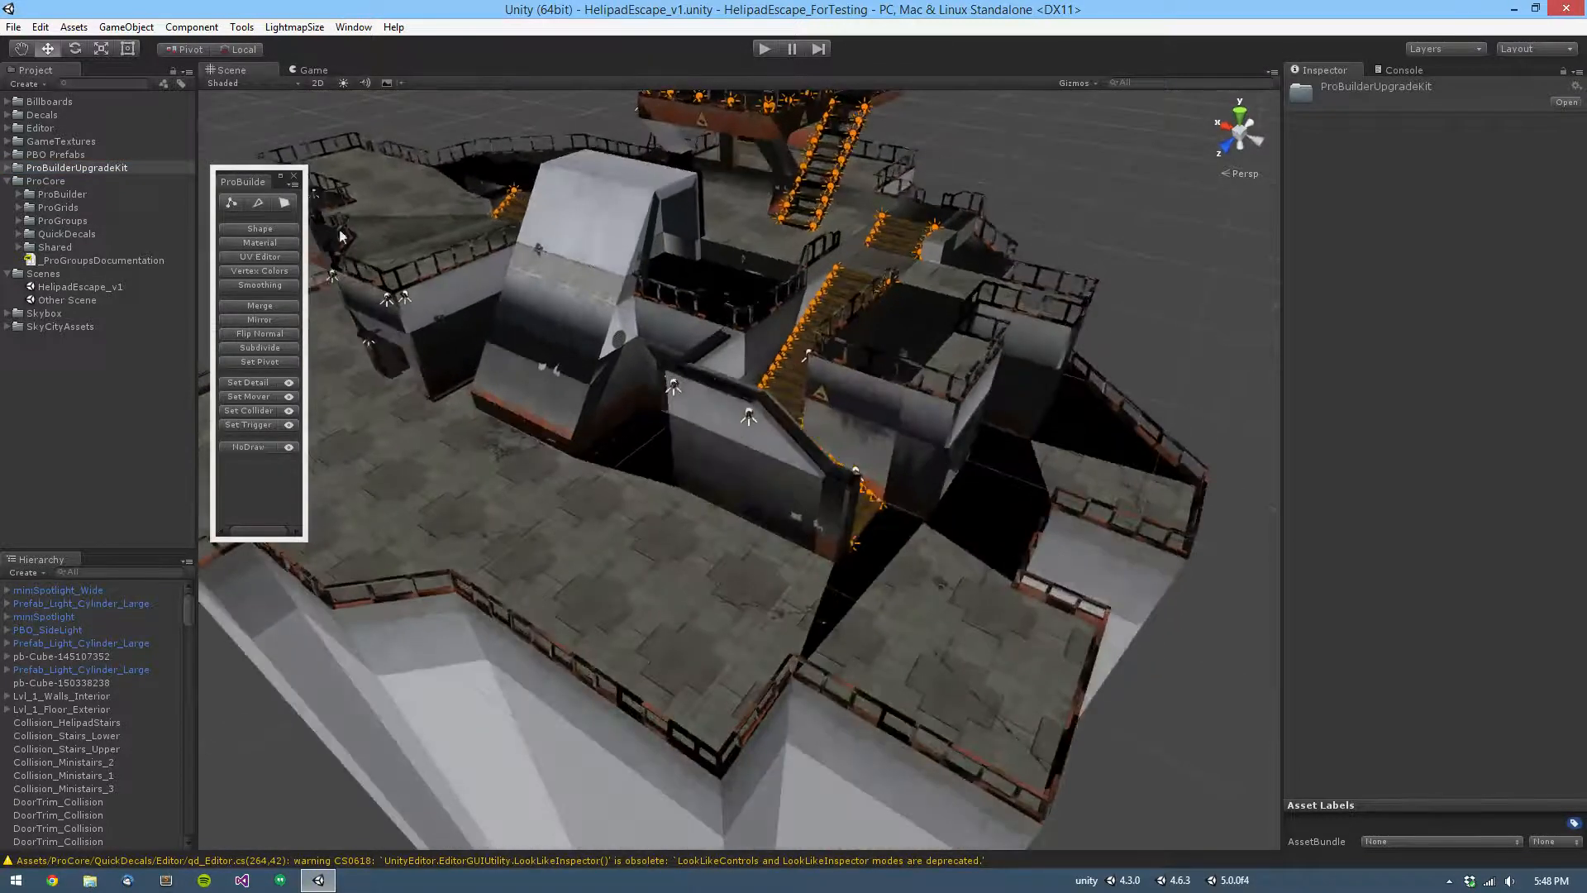
Step: Run ProBuilder's Prepare Scene for Upgrade on the HelipadEscape_v1 scene and save the scene
{"action": "left_click", "coordinate": [241, 27]}
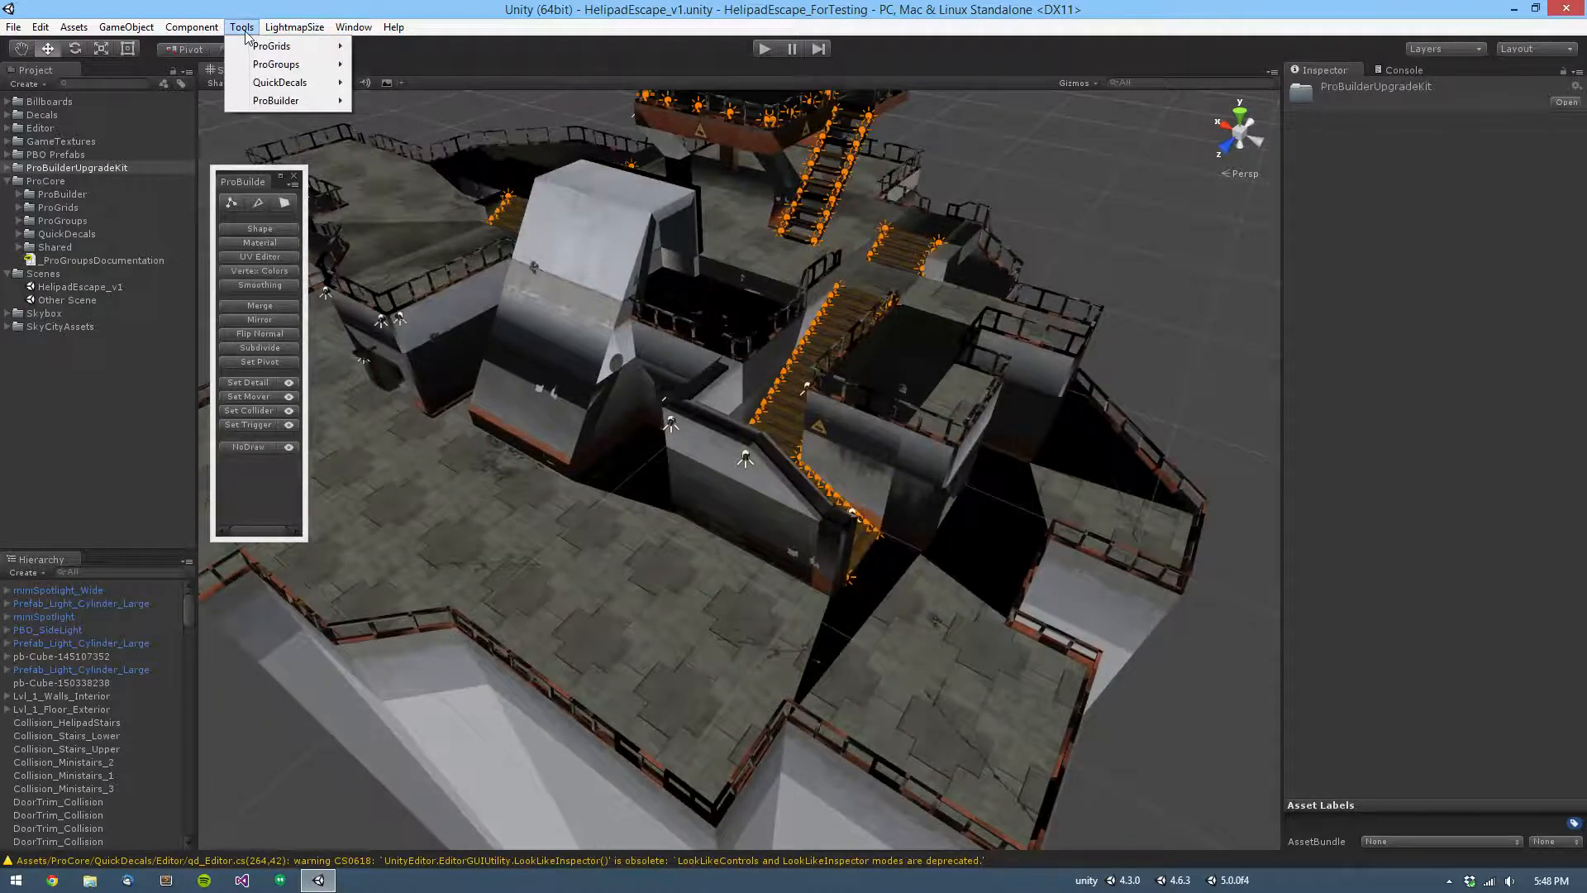
{"action": "mouse_move", "coordinate": [263, 105]}
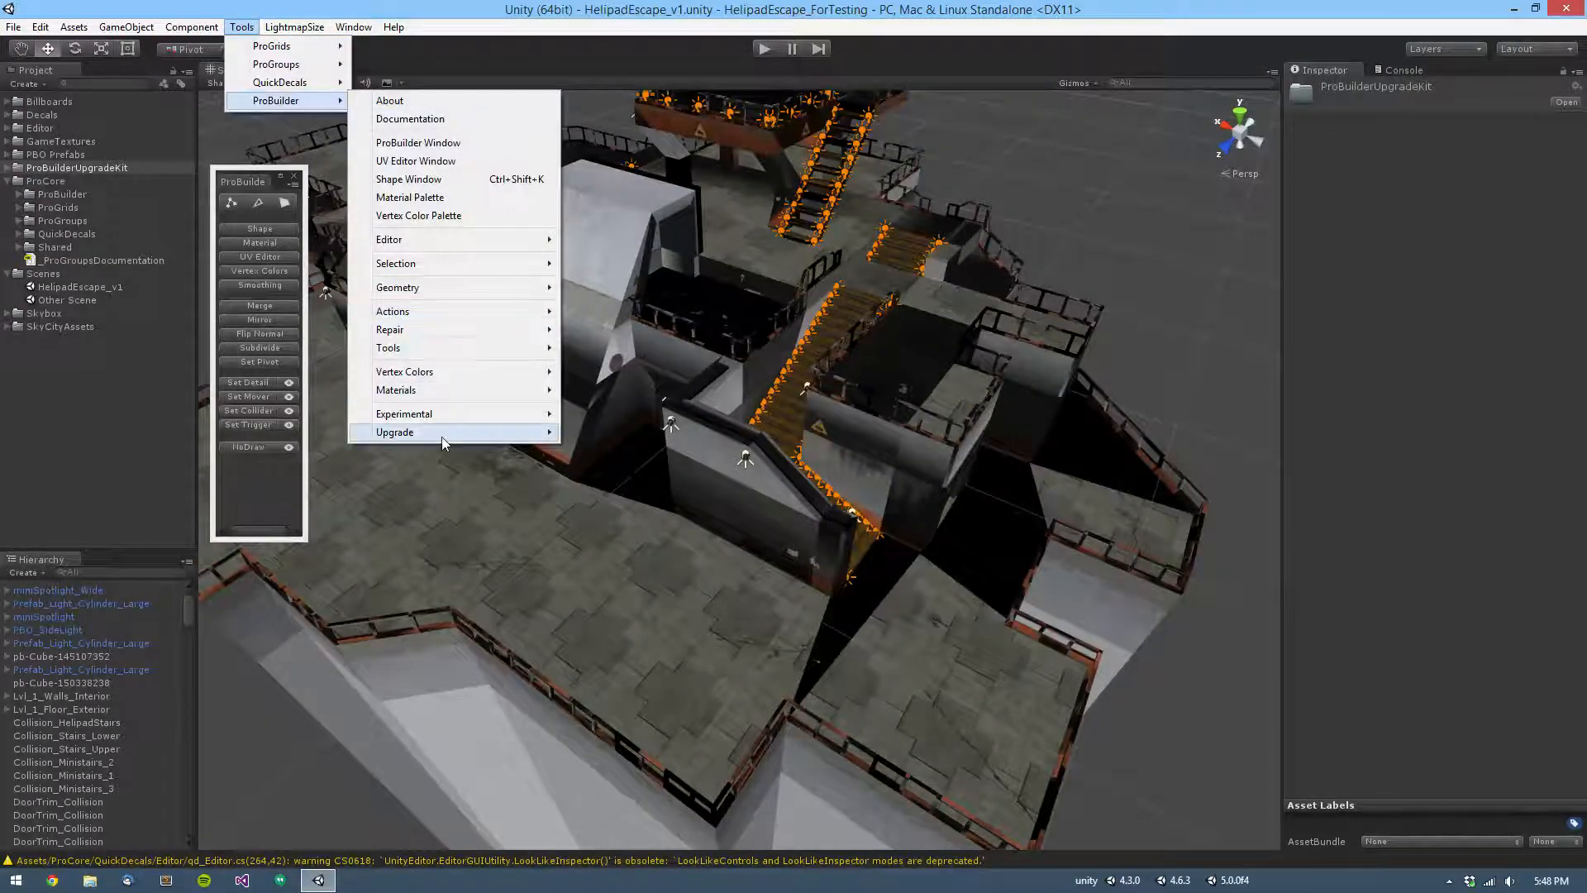
{"action": "mouse_move", "coordinate": [441, 434]}
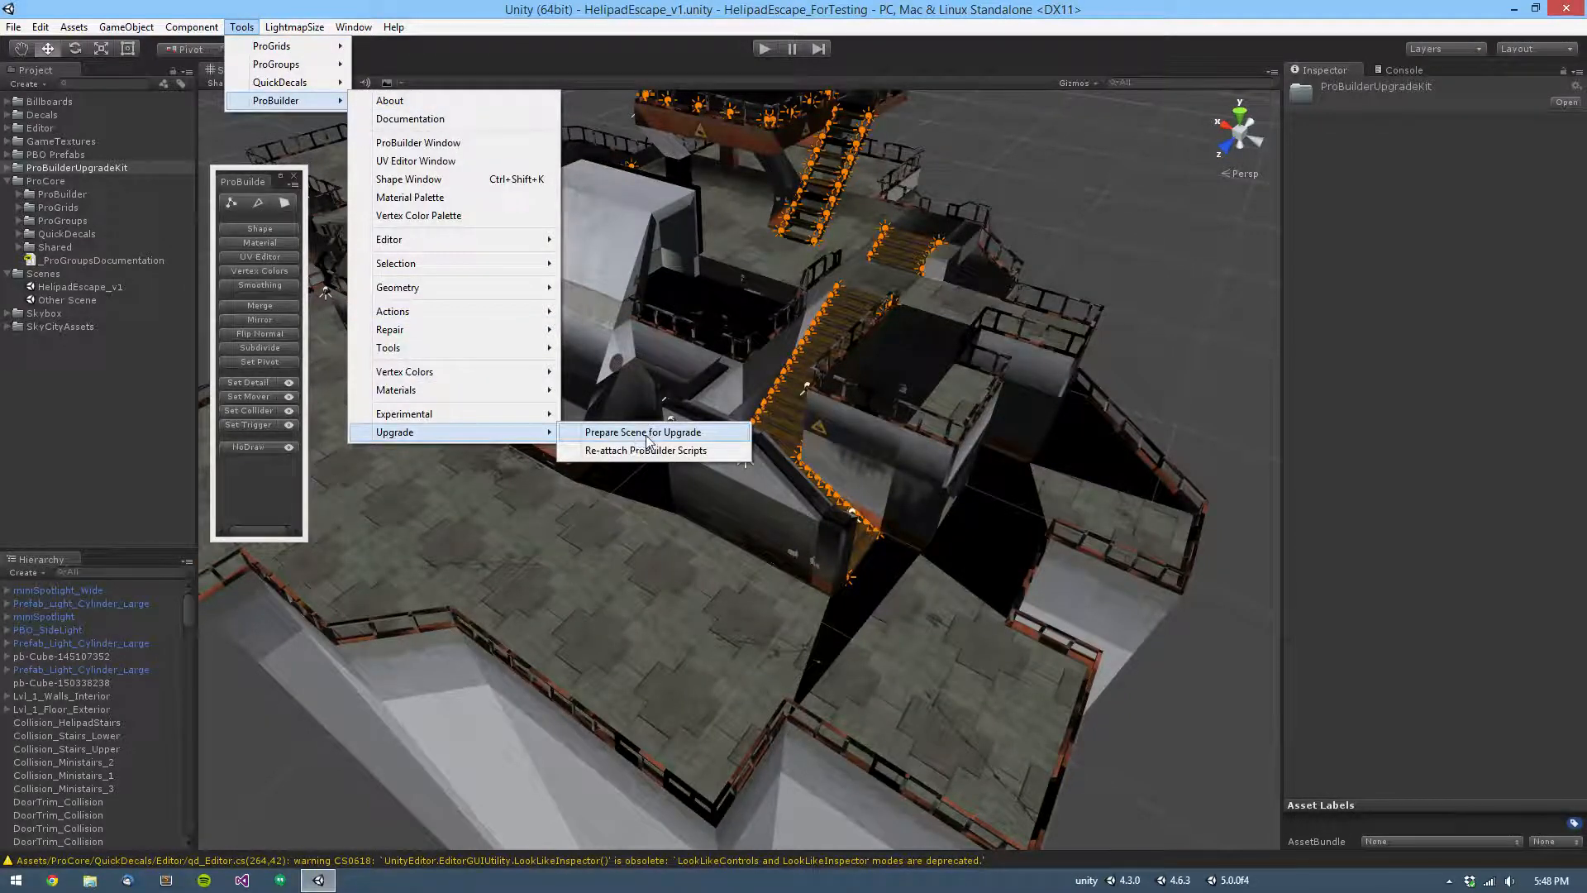
{"action": "left_click", "coordinate": [724, 431]}
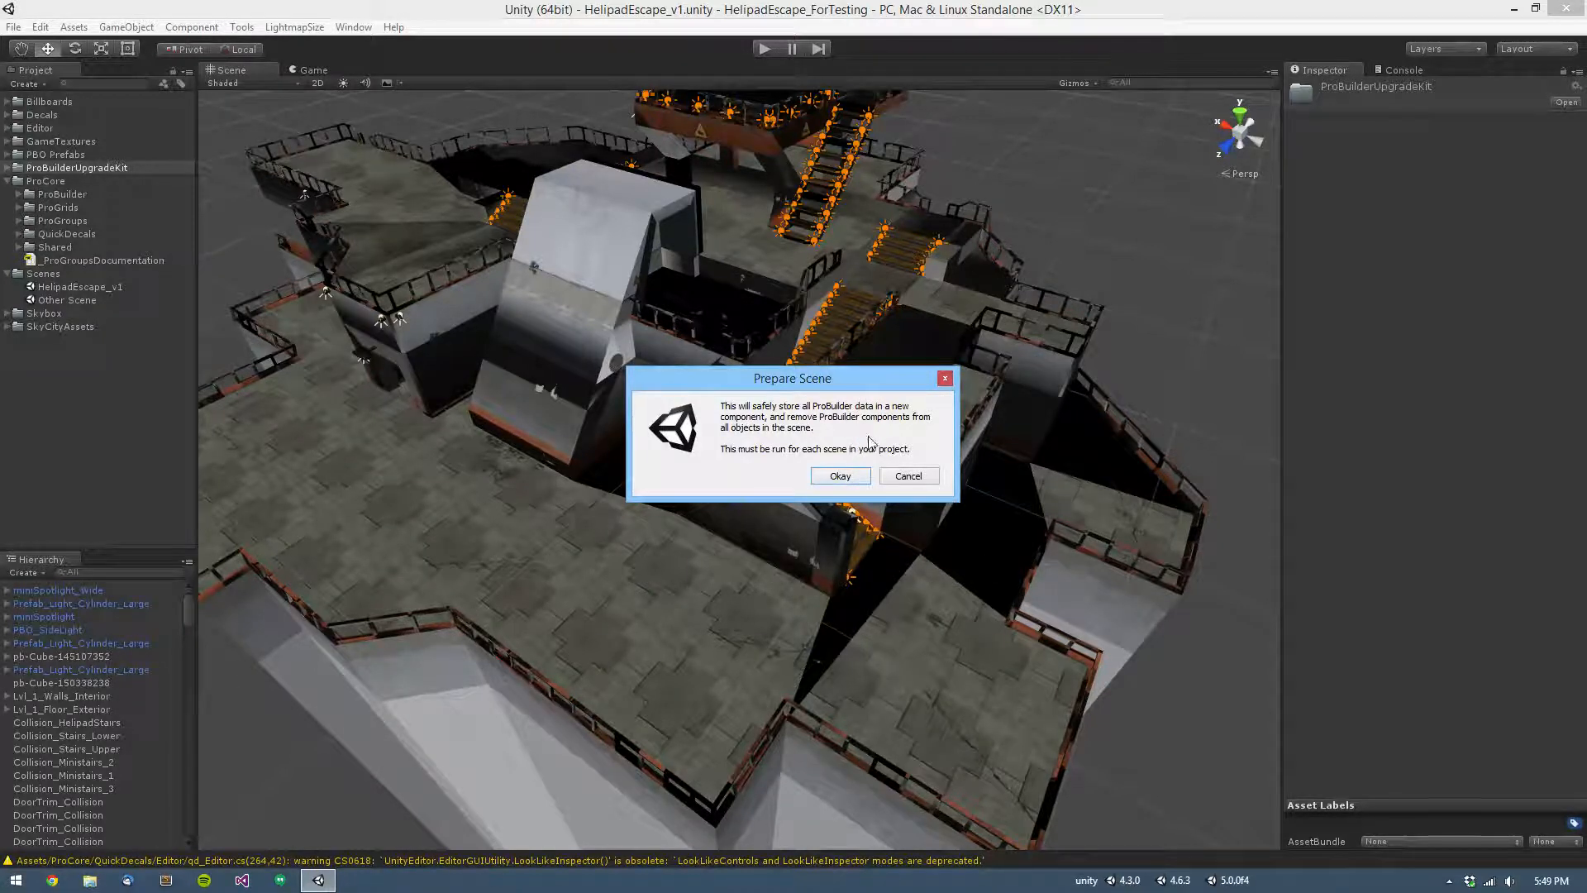
{"action": "left_click", "coordinate": [856, 477]}
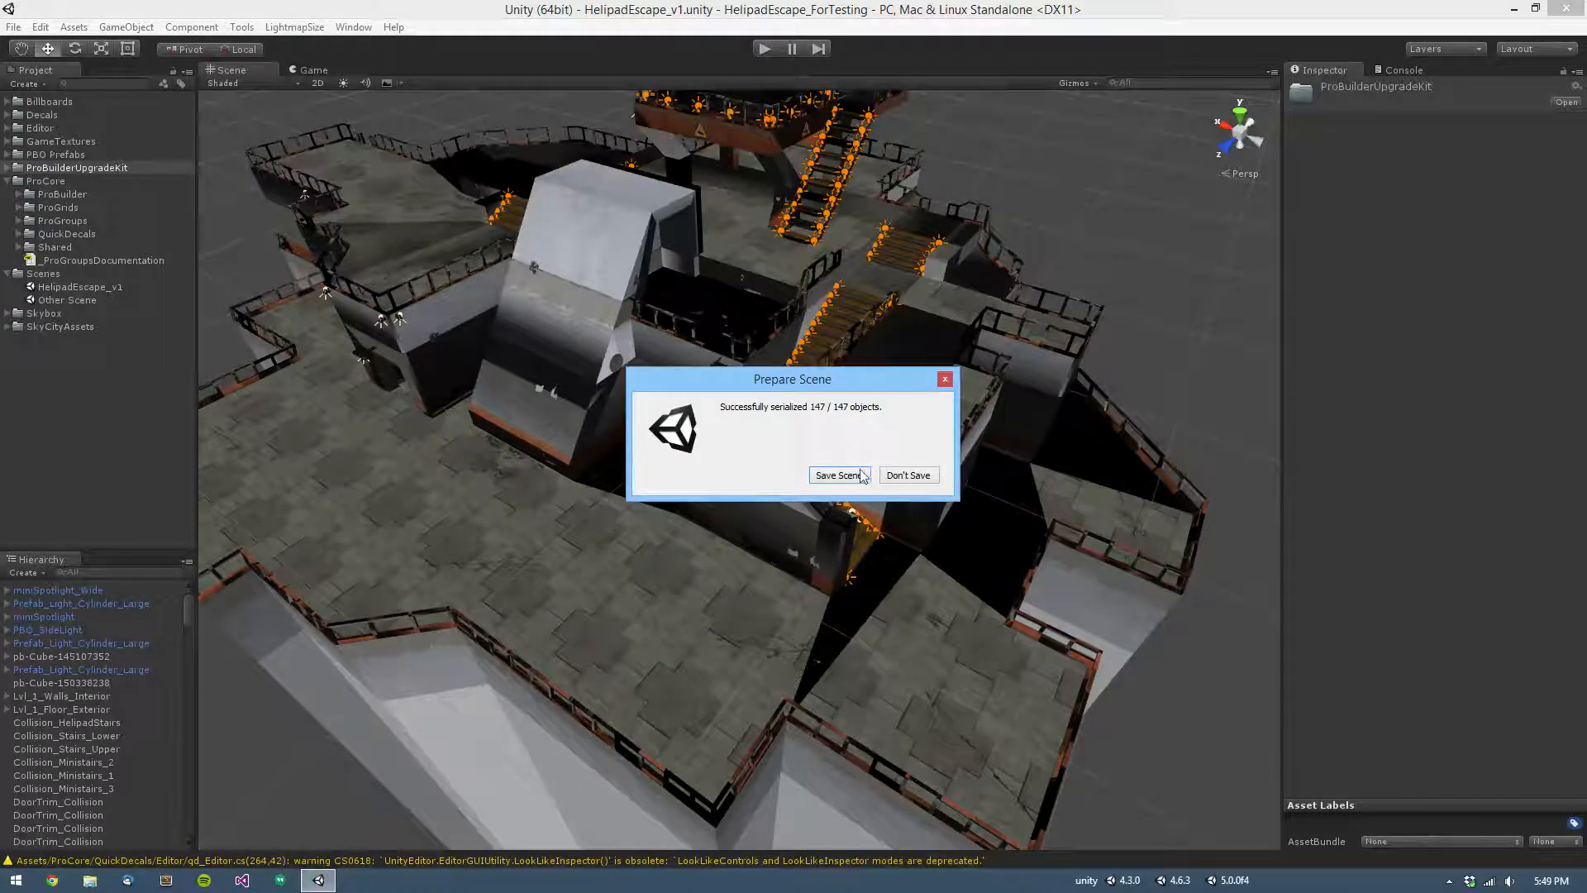
{"action": "left_click", "coordinate": [846, 479]}
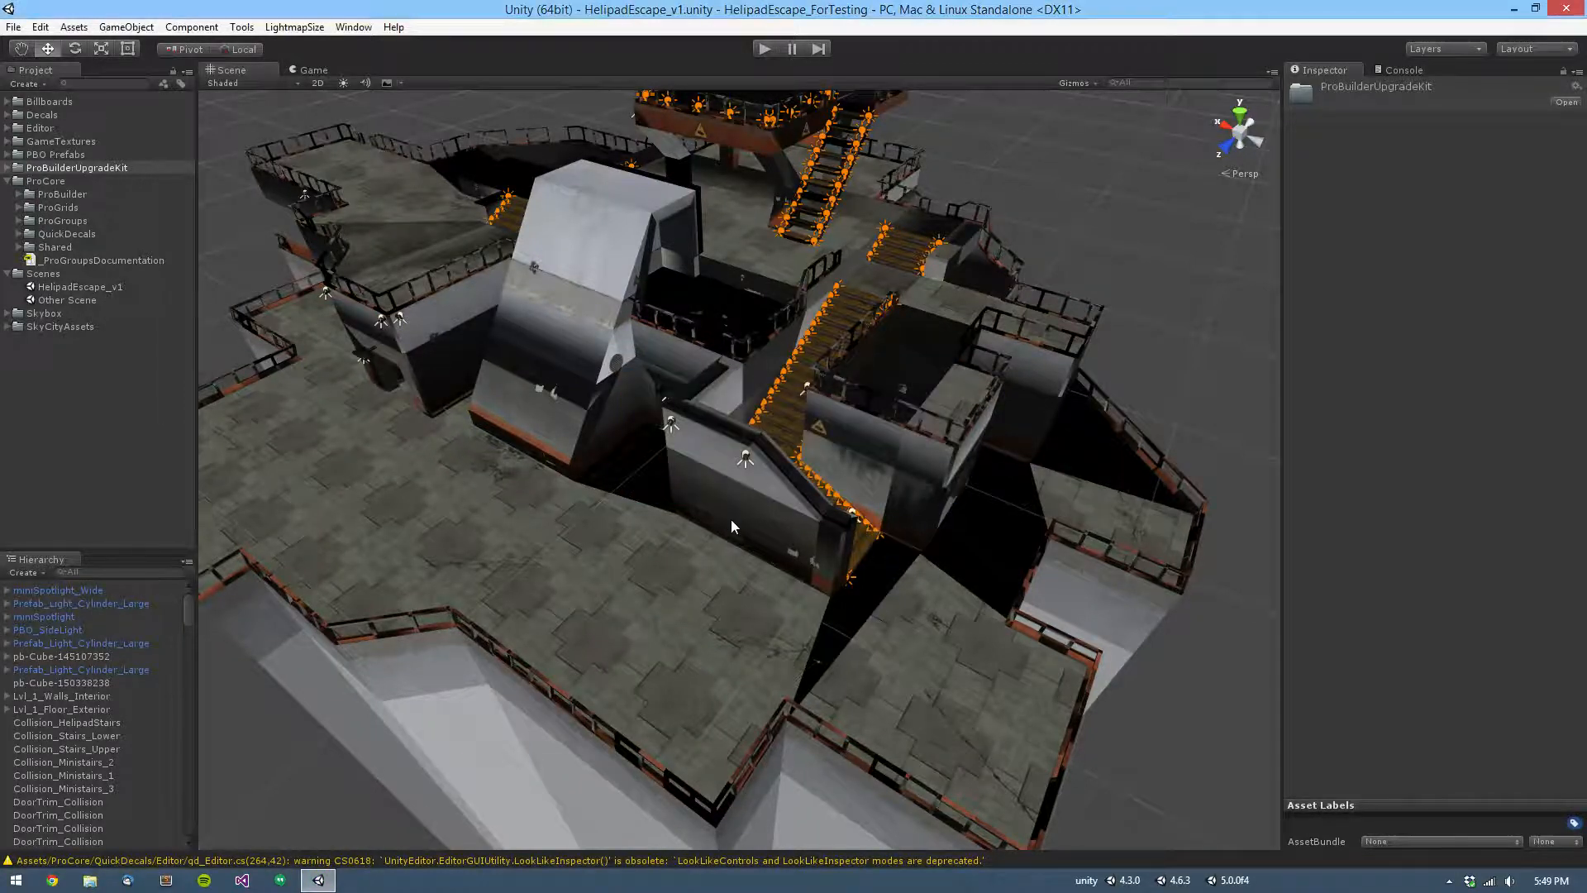
Step: Inspect the components of the exterior floor and SlidyThing objects in the prepared scene
{"action": "left_click", "coordinate": [727, 523]}
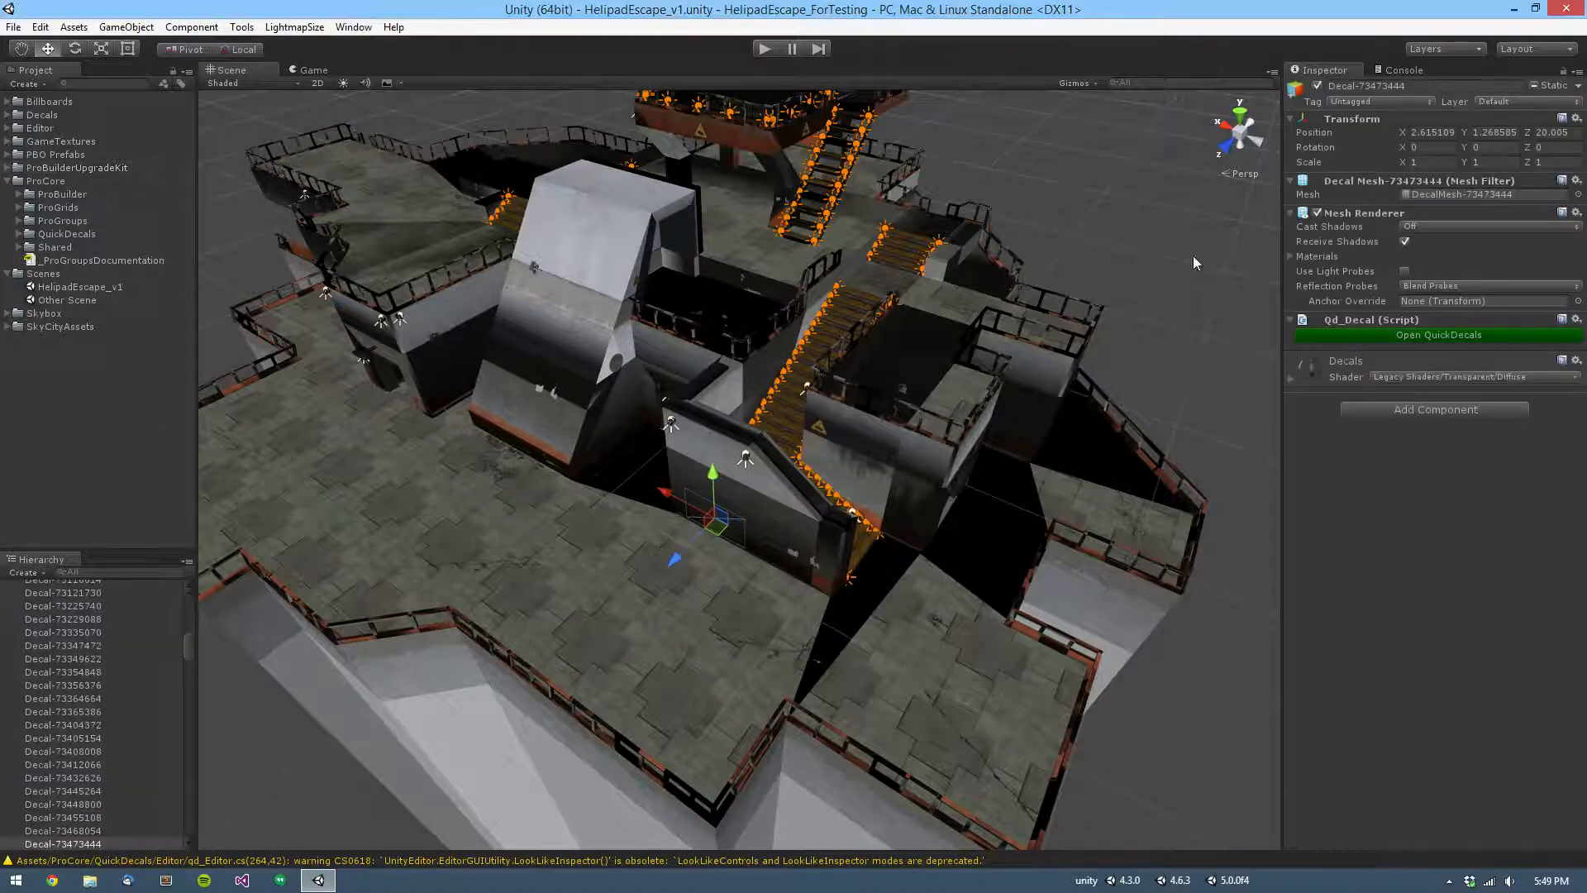
{"action": "left_click", "coordinate": [785, 564]}
{"action": "left_click_drag", "start_coordinate": [999, 531], "coordinate": [1025, 475], "text": "alt"}
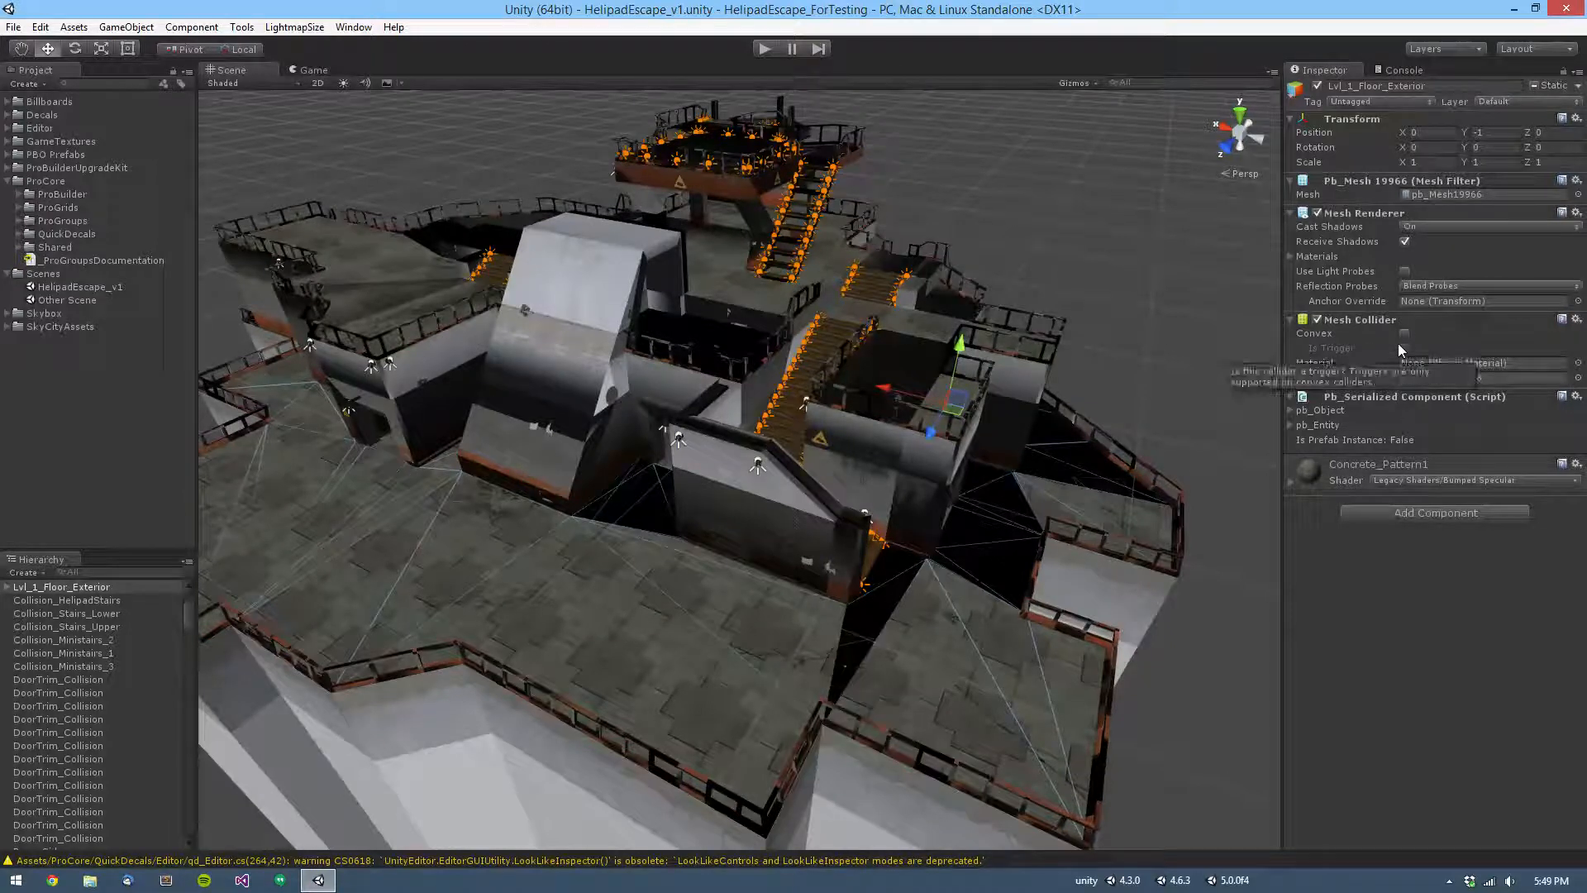
{"action": "key", "text": "alt"}
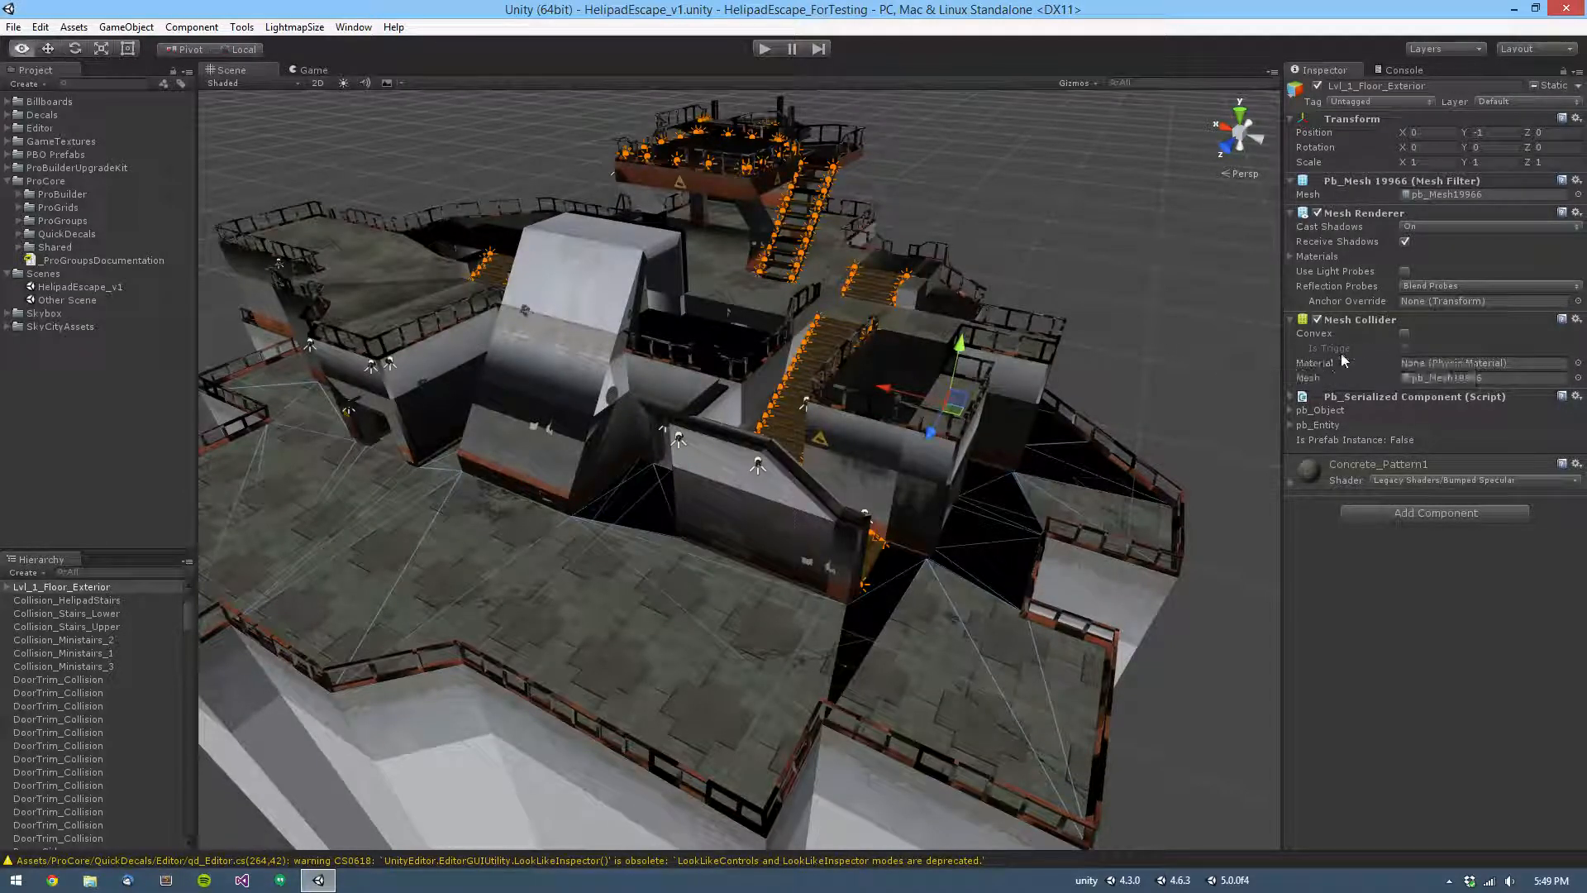
{"action": "left_click", "coordinate": [575, 478]}
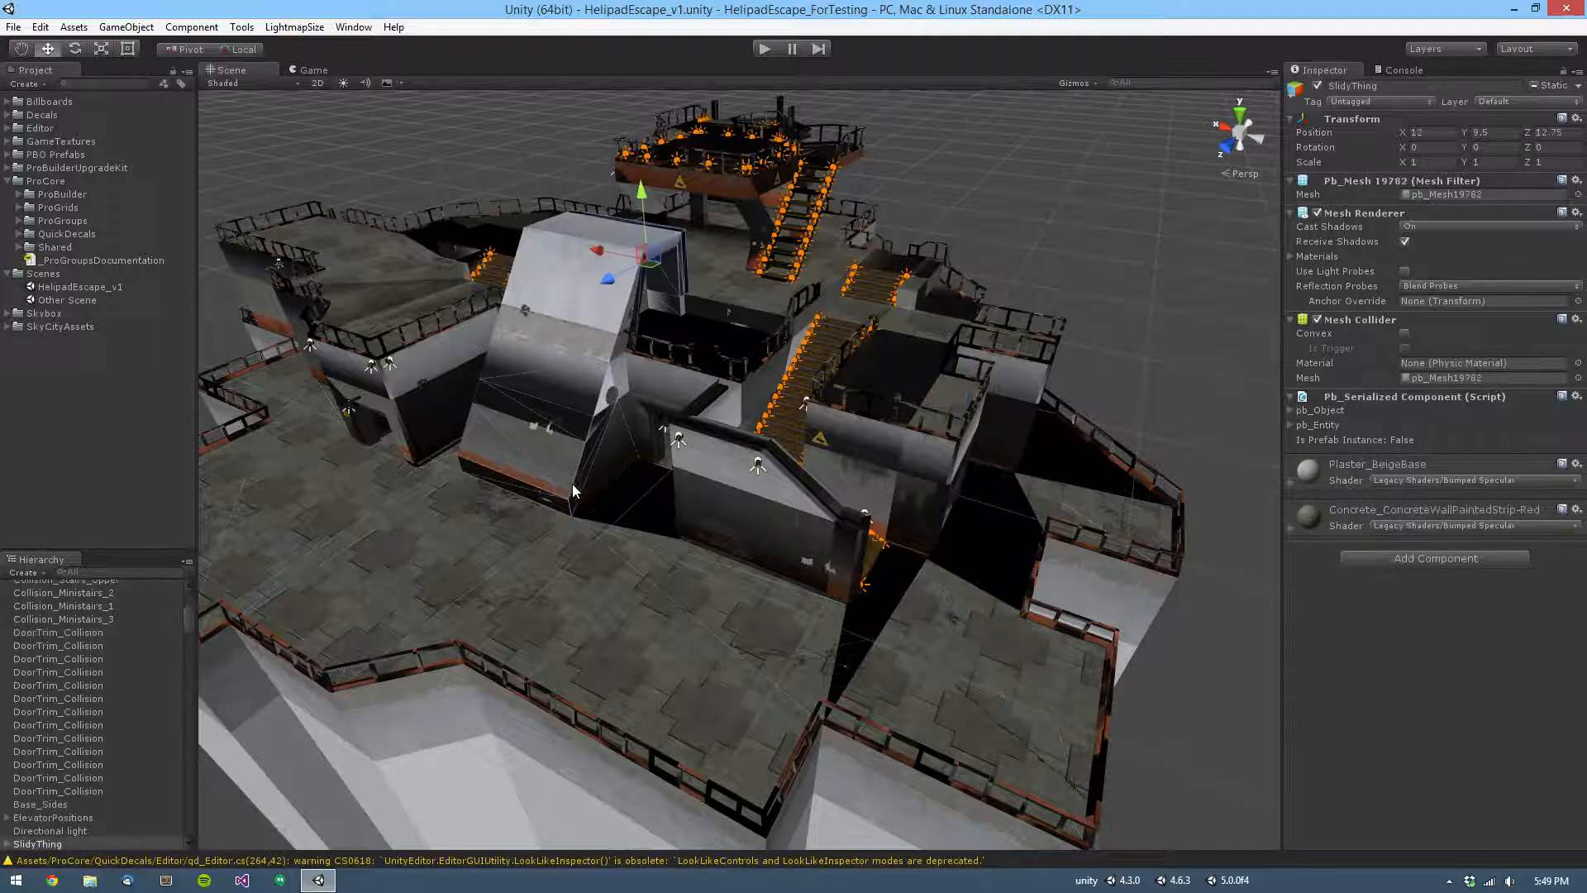
{"action": "left_click", "coordinate": [494, 542]}
{"action": "left_click_drag", "start_coordinate": [494, 542], "coordinate": [703, 529], "text": "alt"}
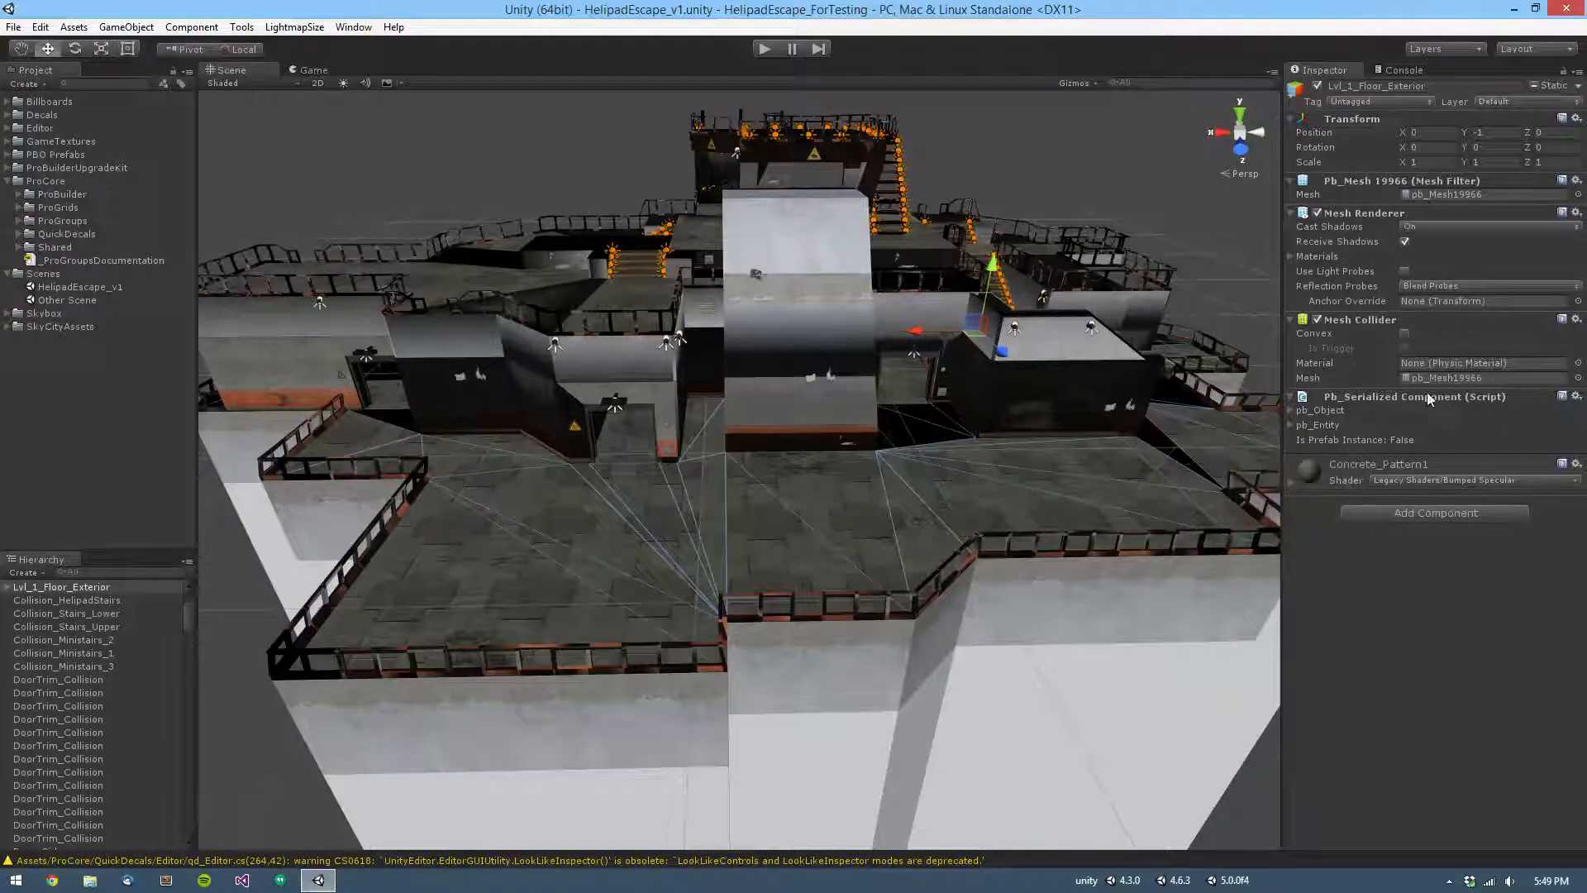
Step: Examine the stored pb_Object and pb_Entity data in the exterior floor's serialized component, collapsing each again
{"action": "left_click", "coordinate": [1293, 410]}
{"action": "scroll", "coordinate": [1409, 528], "scroll_direction": "down", "scroll_amount": 3}
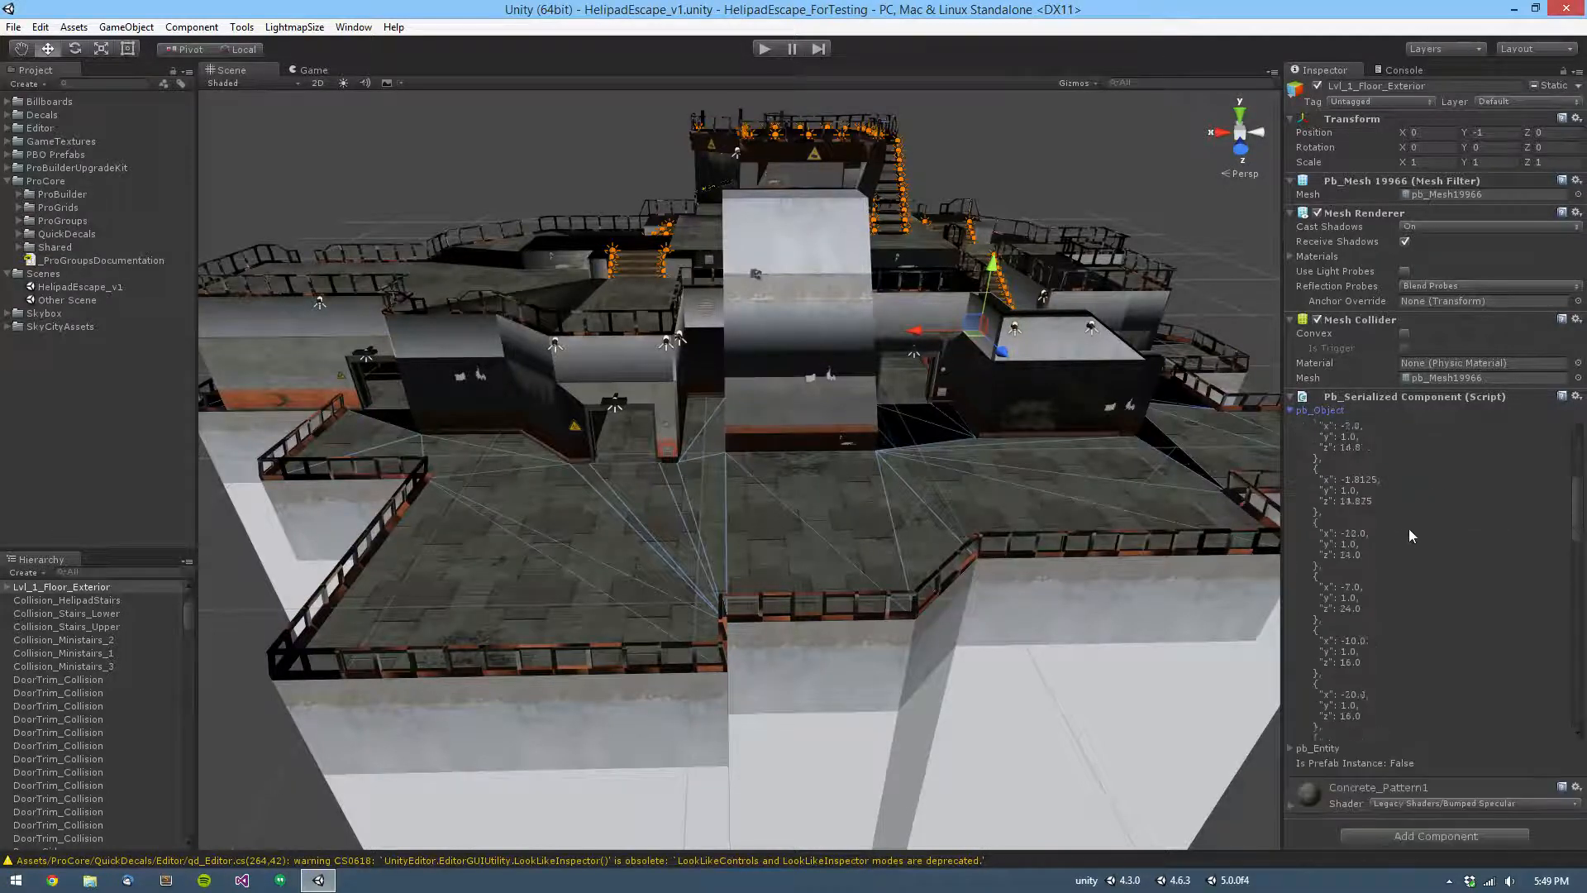
{"action": "scroll", "coordinate": [1432, 570], "scroll_direction": "up", "scroll_amount": 3}
{"action": "left_click", "coordinate": [1294, 411]}
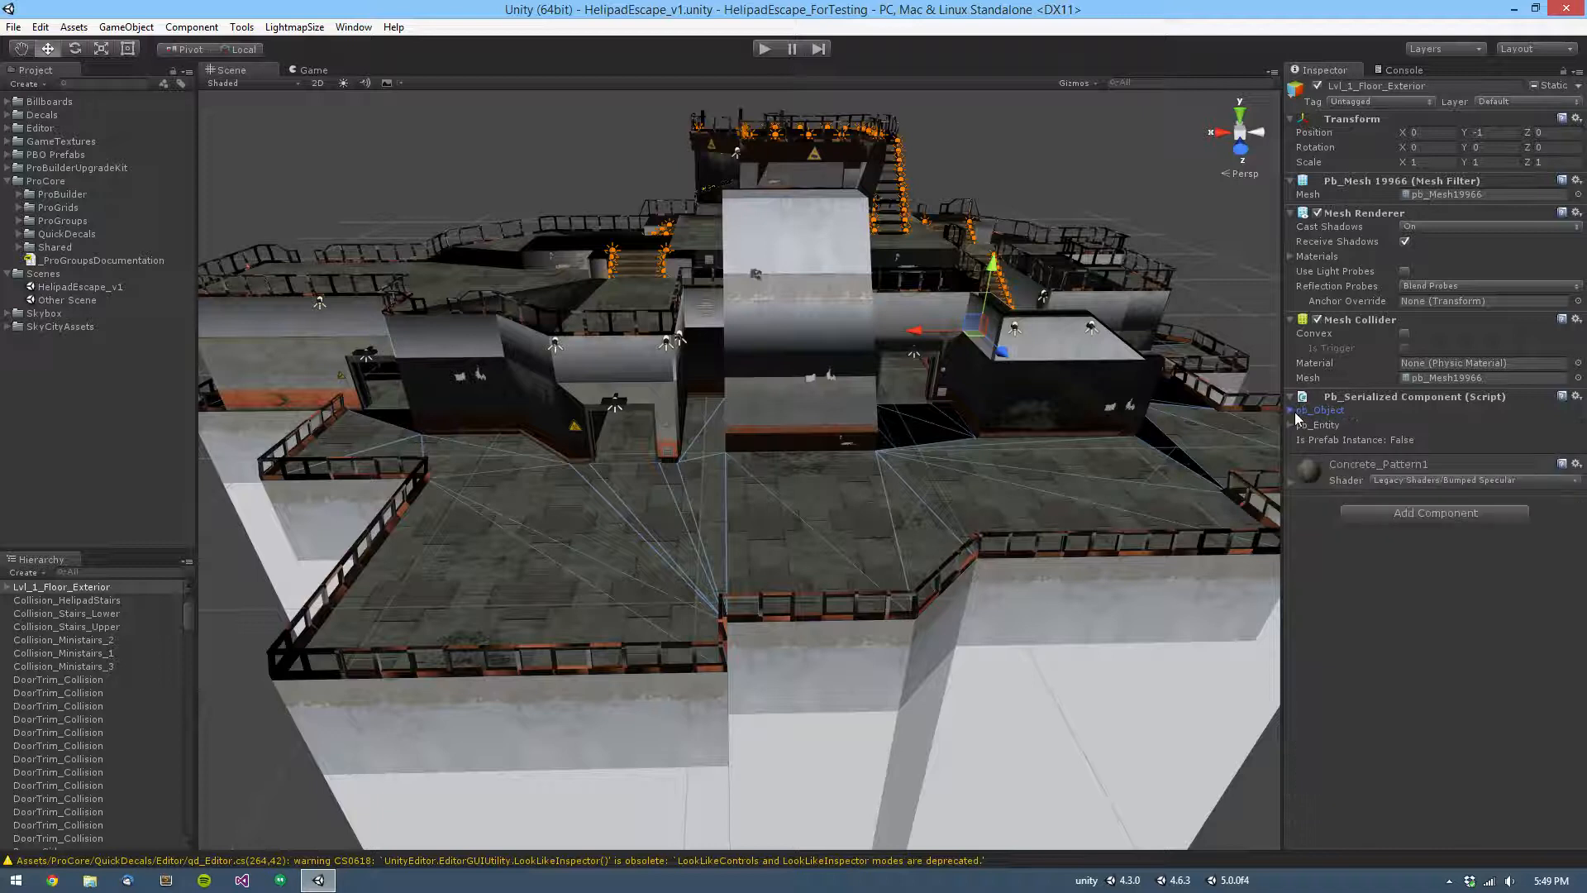
{"action": "left_click", "coordinate": [1290, 425]}
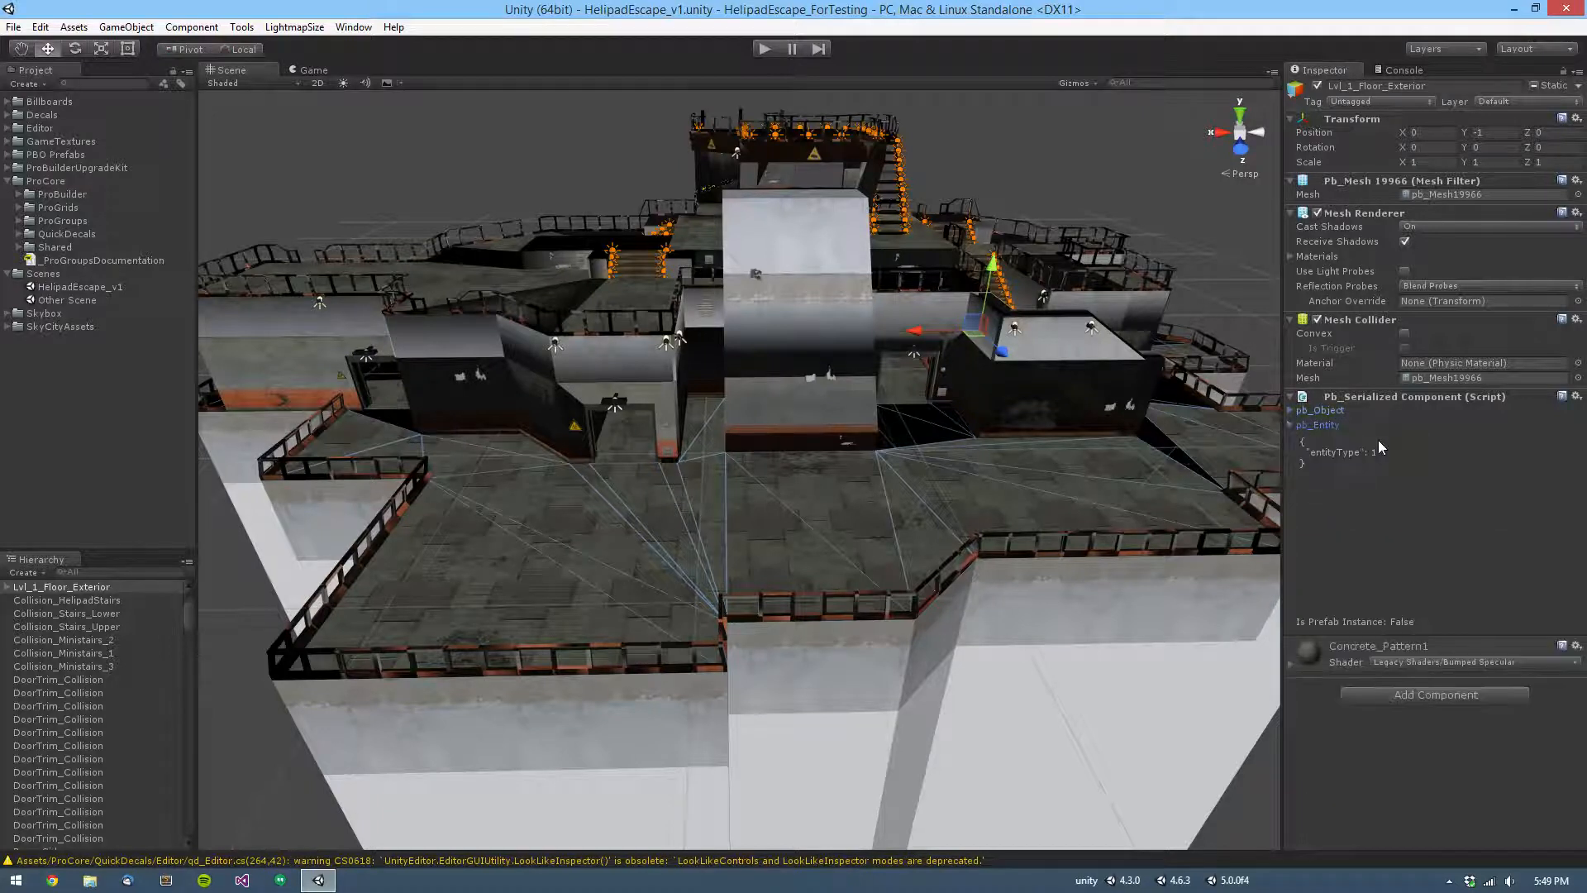
{"action": "left_click", "coordinate": [1291, 425]}
Step: Open Other Scene and inspect the ProBuilder components on its cube and arch objects
{"action": "left_click_drag", "start_coordinate": [909, 377], "coordinate": [386, 399], "text": "alt"}
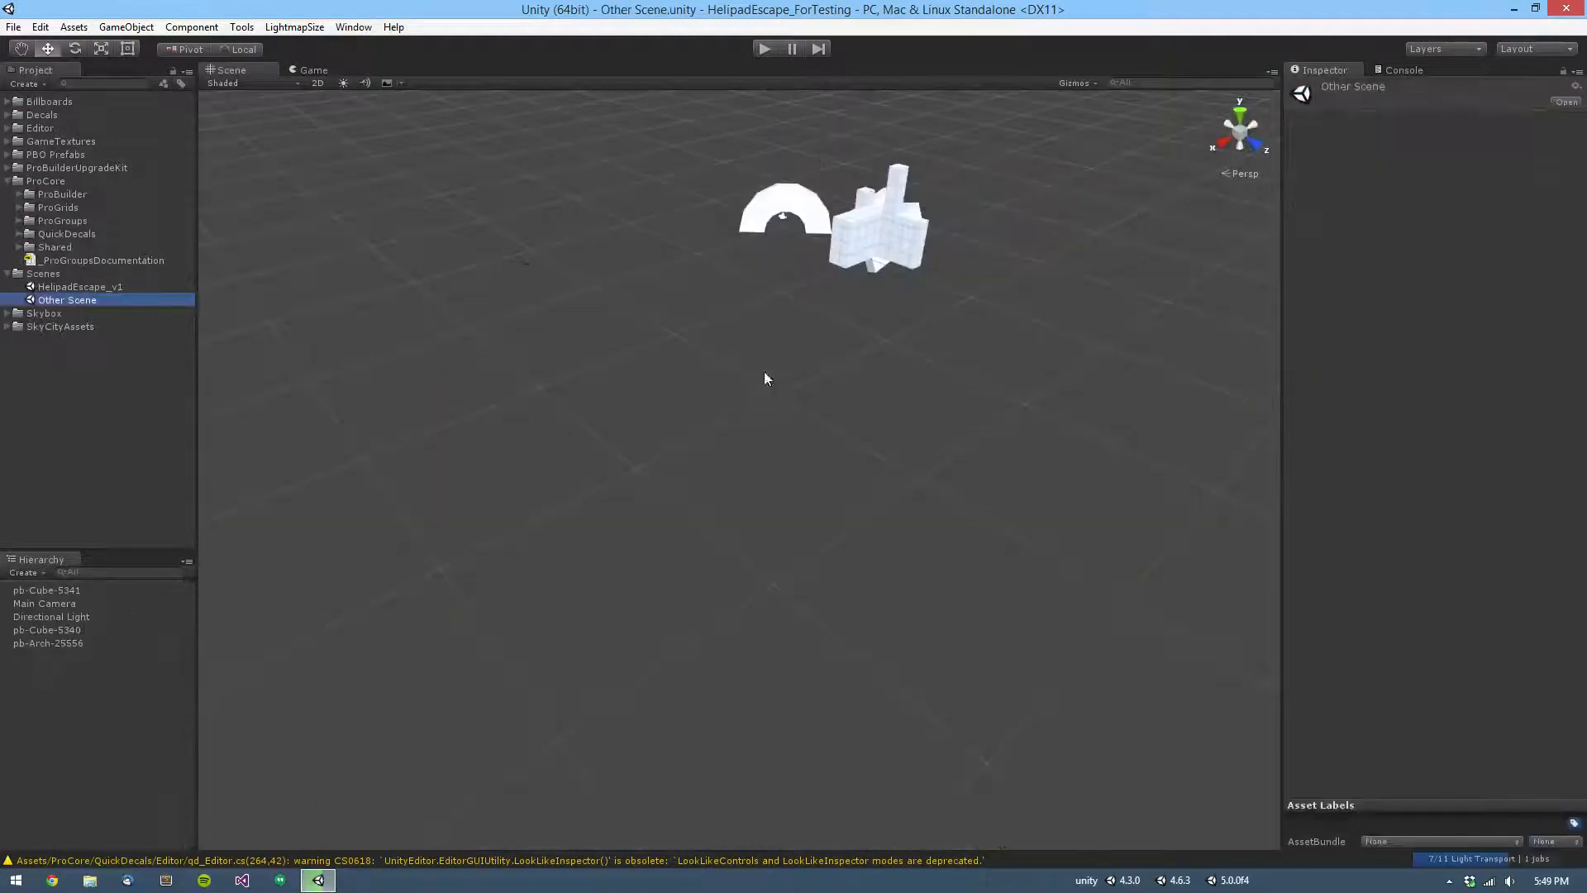
{"action": "left_click_drag", "start_coordinate": [765, 373], "coordinate": [715, 425], "text": "alt"}
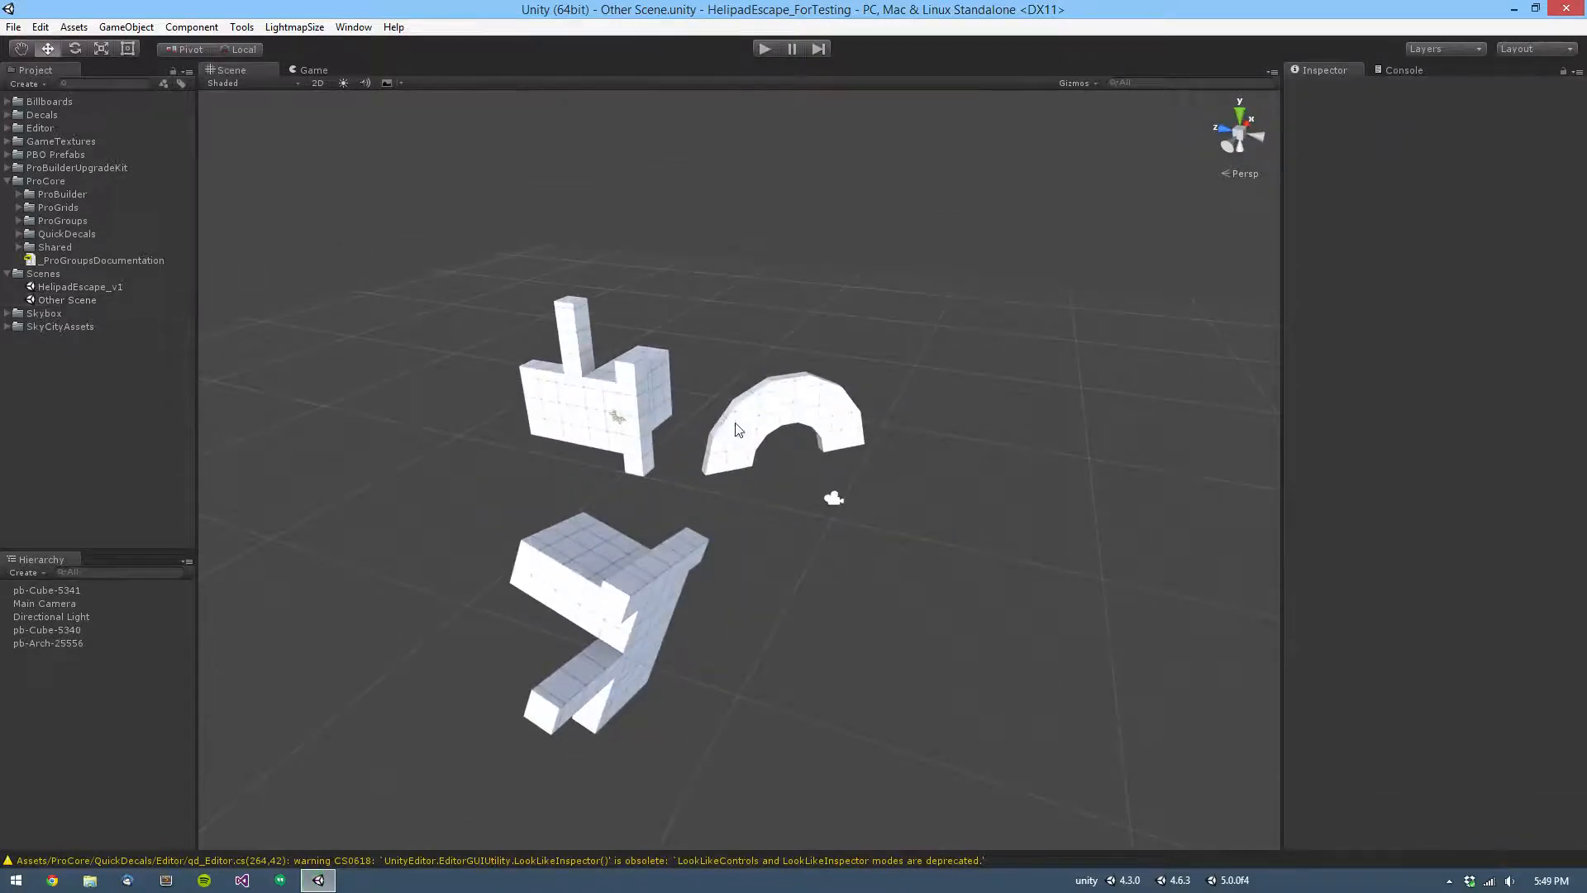
{"action": "left_click", "coordinate": [738, 429]}
{"action": "left_click", "coordinate": [604, 390]}
{"action": "left_click", "coordinate": [655, 596]}
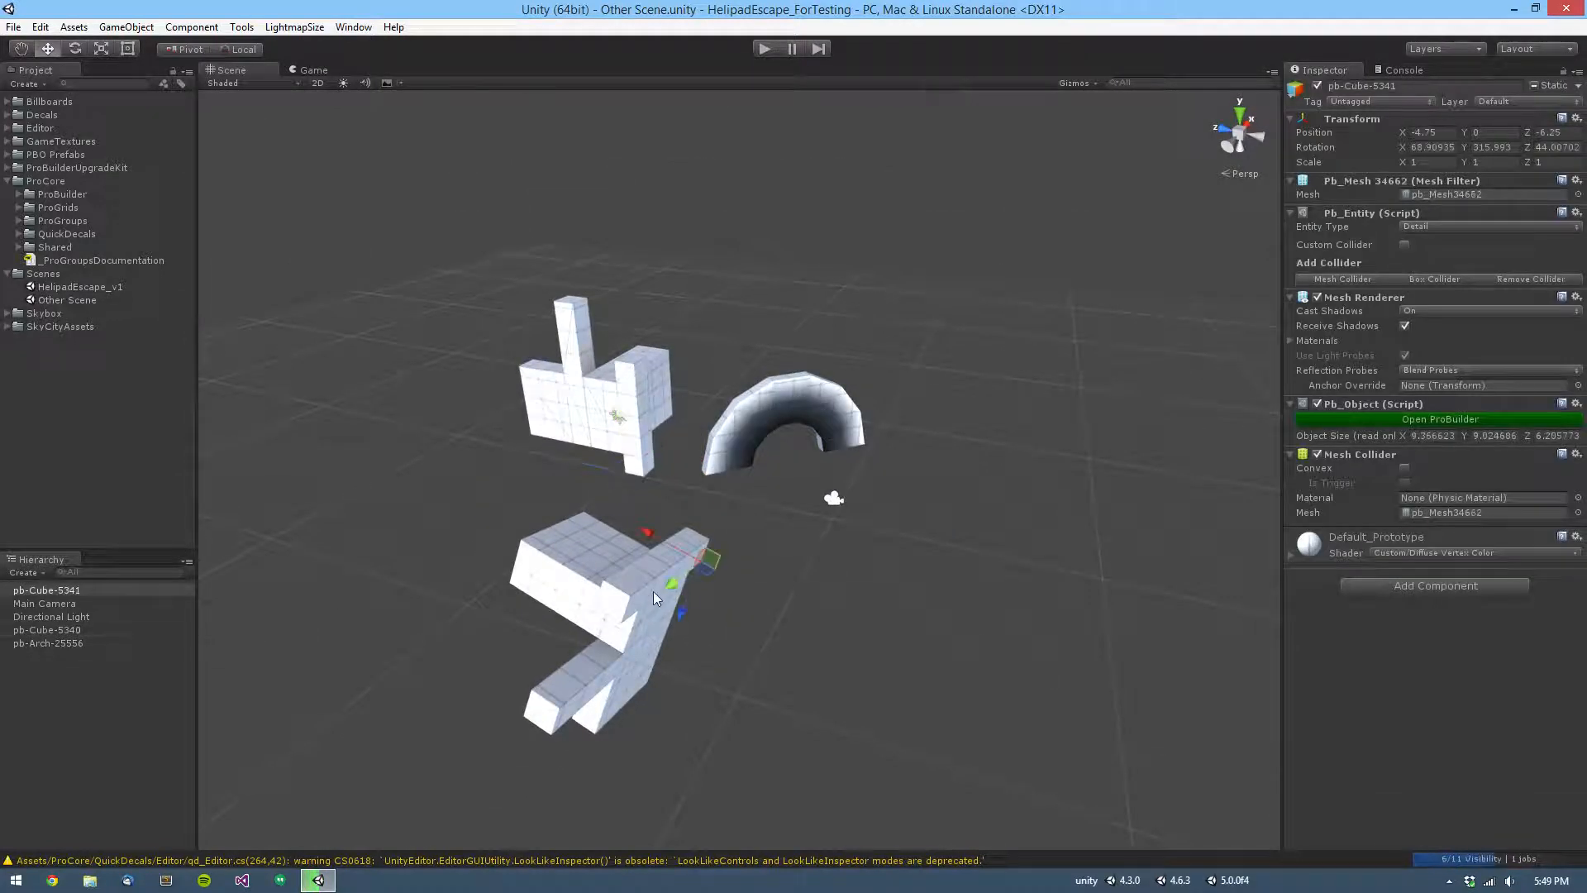
{"action": "left_click", "coordinate": [770, 420]}
{"action": "left_click_drag", "start_coordinate": [771, 420], "coordinate": [794, 414], "text": "alt"}
Step: Run ProBuilder's Prepare Scene for Upgrade on Other Scene and save the scene
{"action": "left_click", "coordinate": [241, 27]}
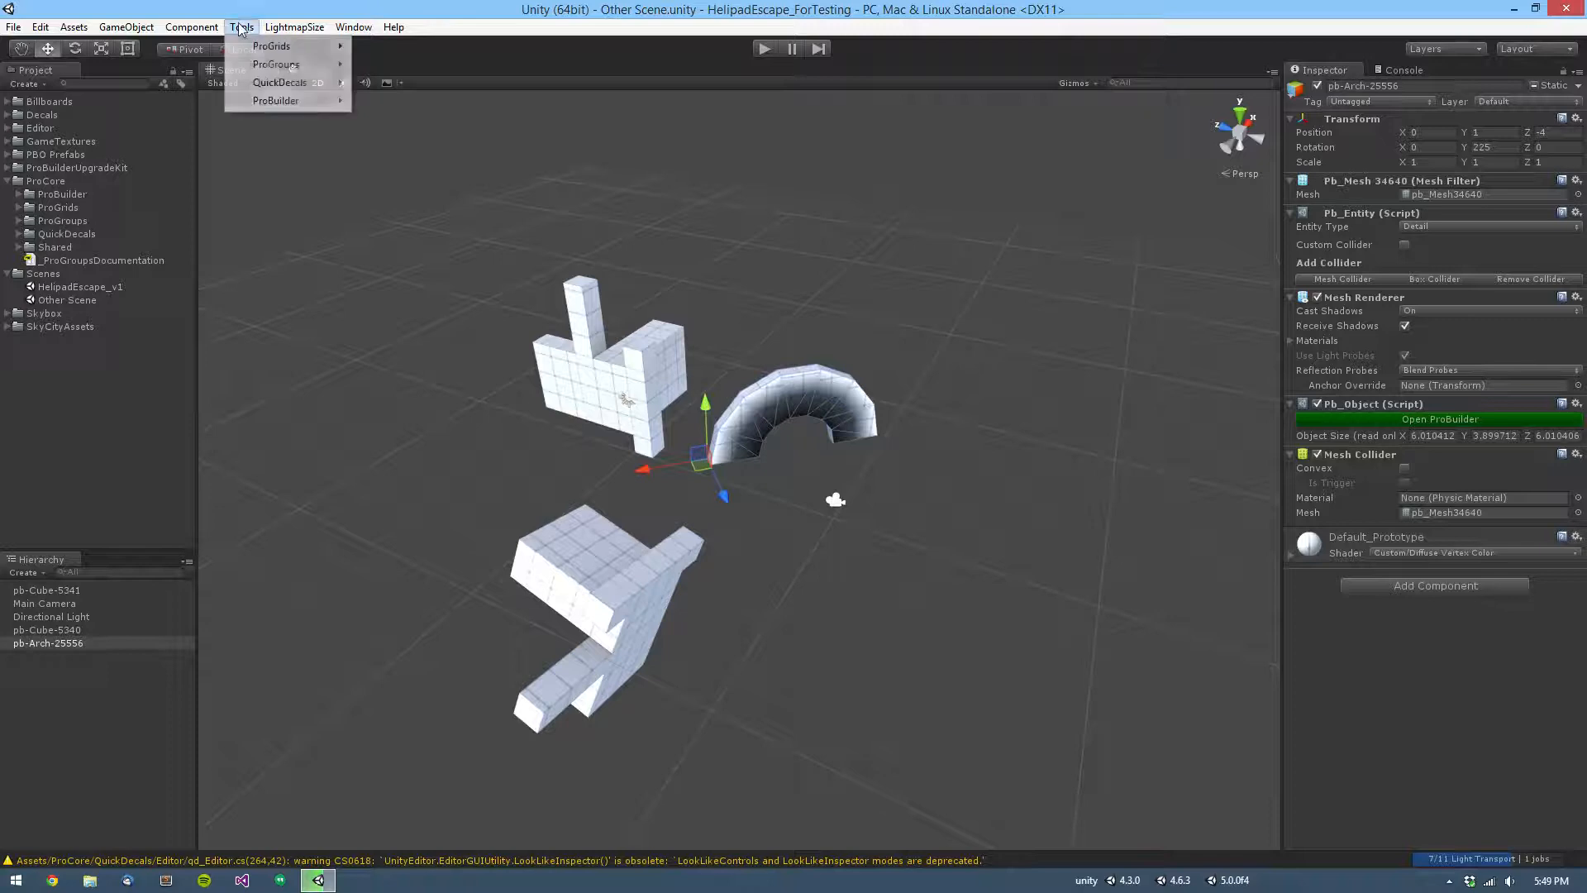
{"action": "mouse_move", "coordinate": [286, 100]}
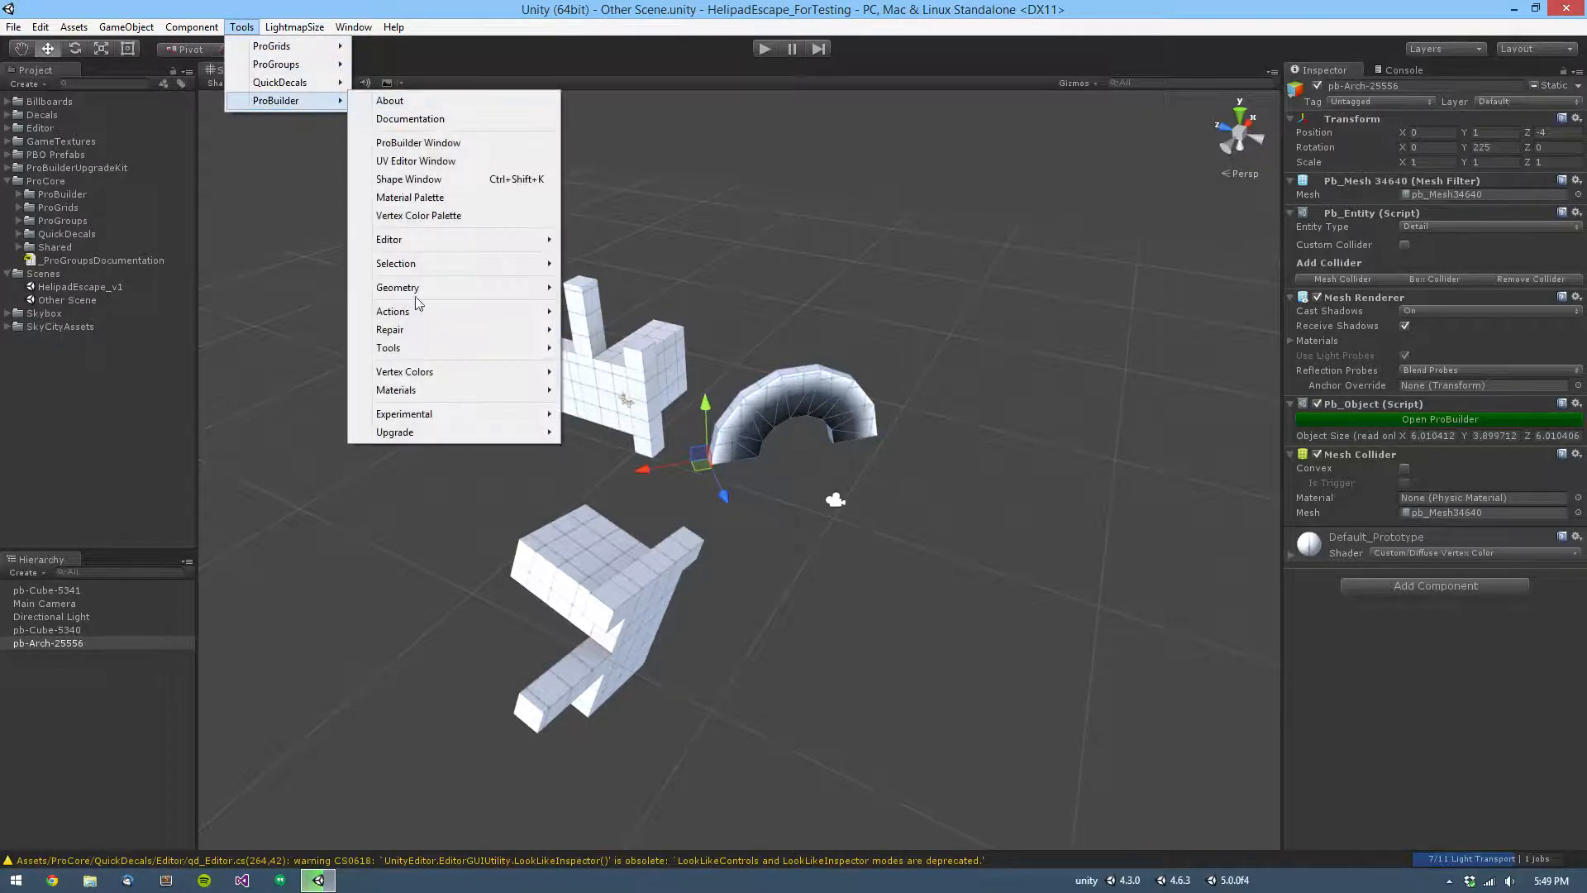
{"action": "mouse_move", "coordinate": [396, 432]}
{"action": "left_click", "coordinate": [616, 433]}
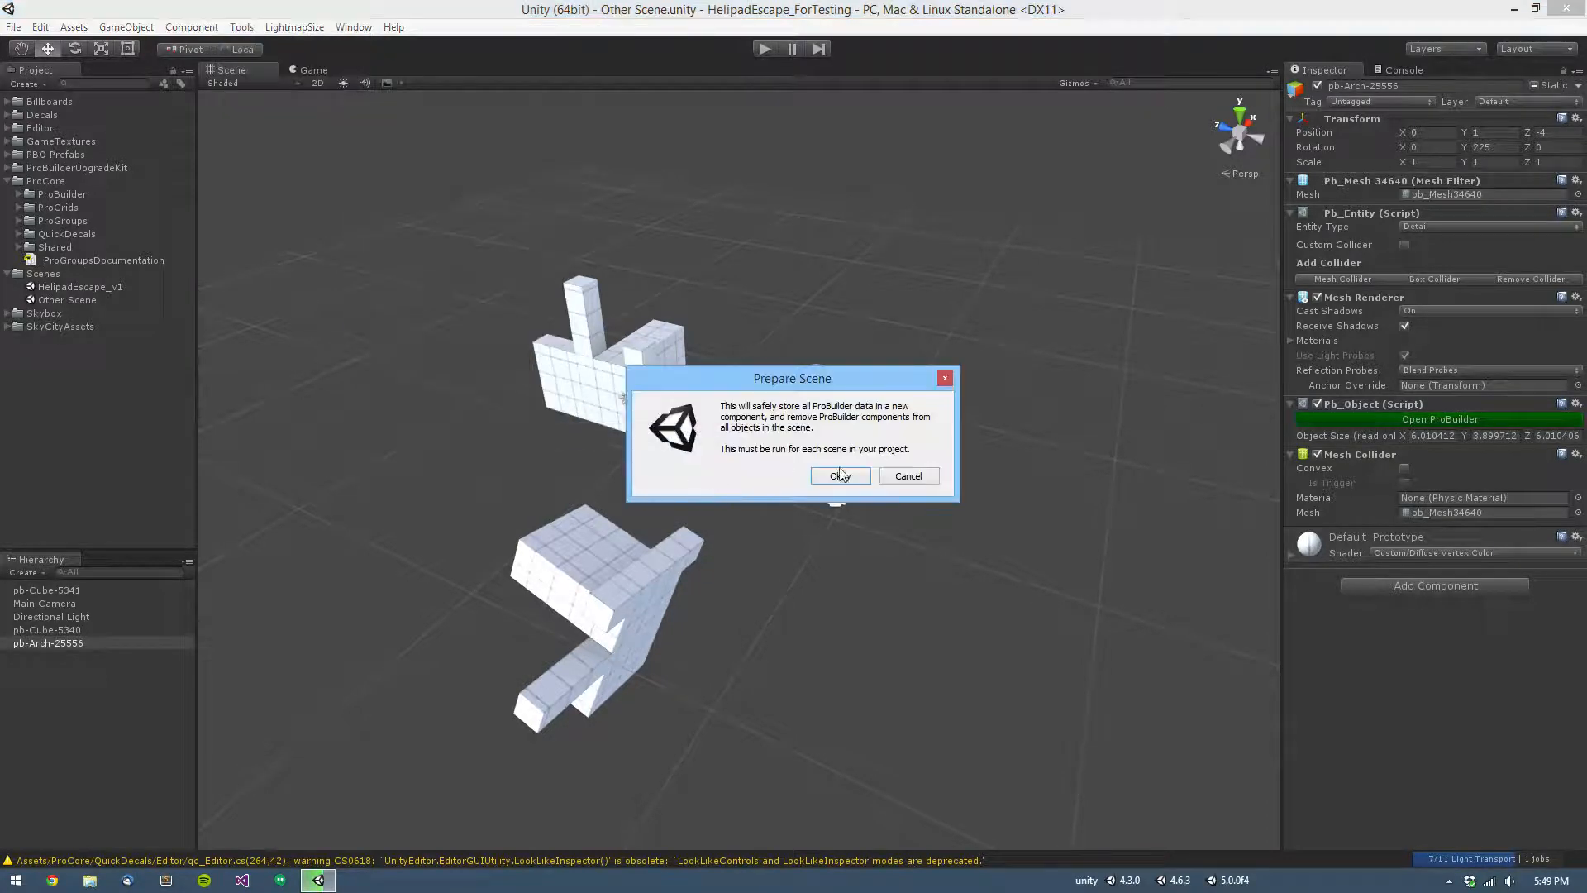
{"action": "left_click", "coordinate": [840, 474]}
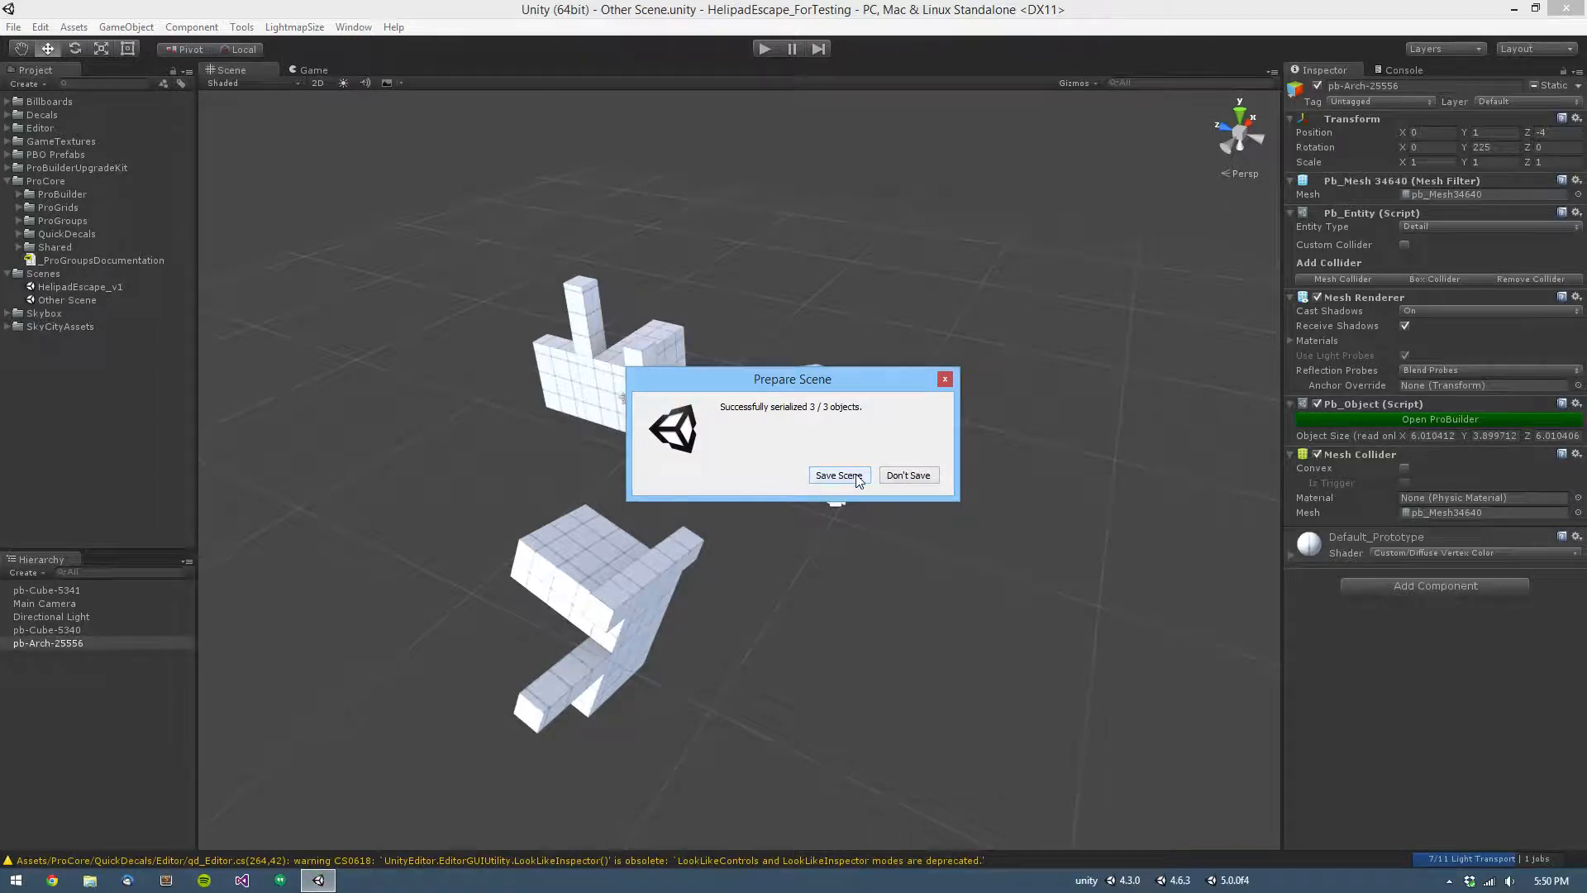
{"action": "left_click", "coordinate": [838, 475]}
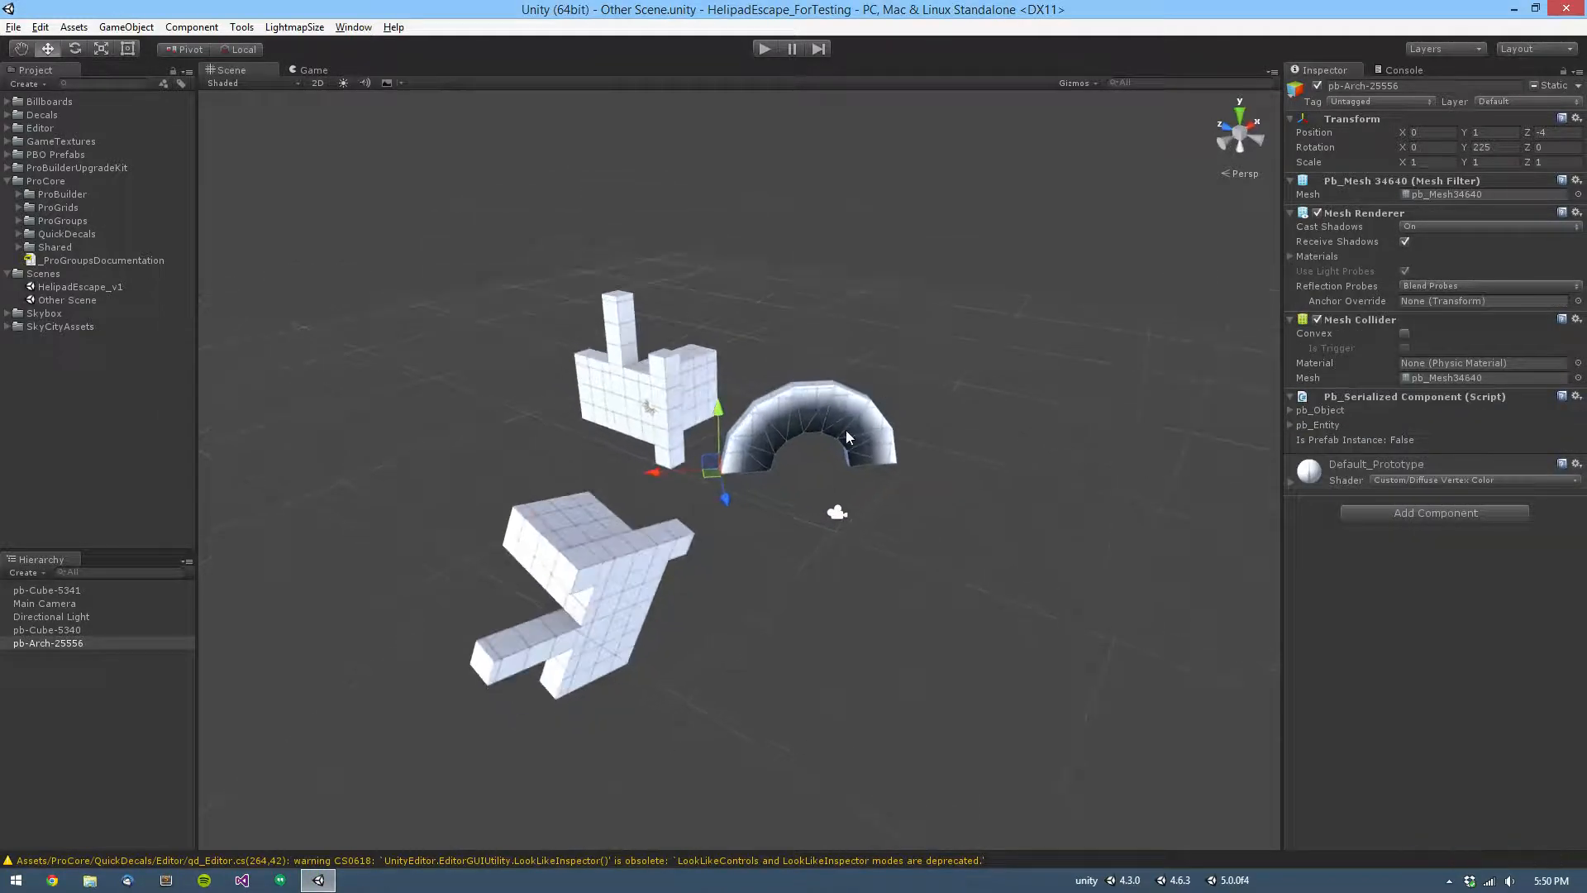
Step: Examine the stored pb_Entity and pb_Object data in the arch's serialized component
{"action": "left_click", "coordinate": [1290, 424]}
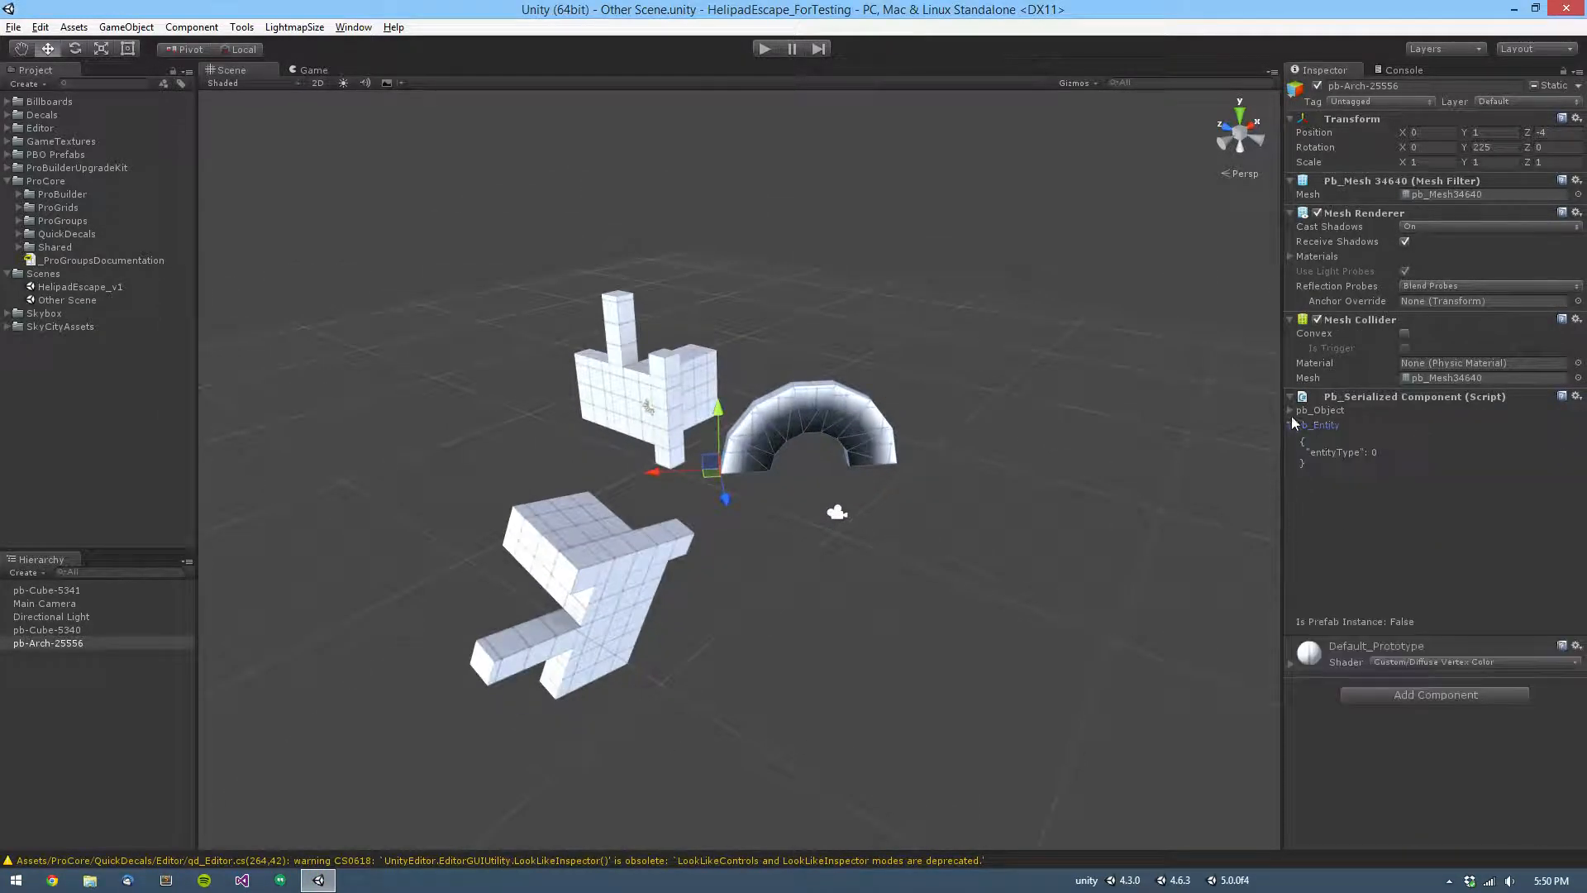
{"action": "left_click", "coordinate": [1291, 411]}
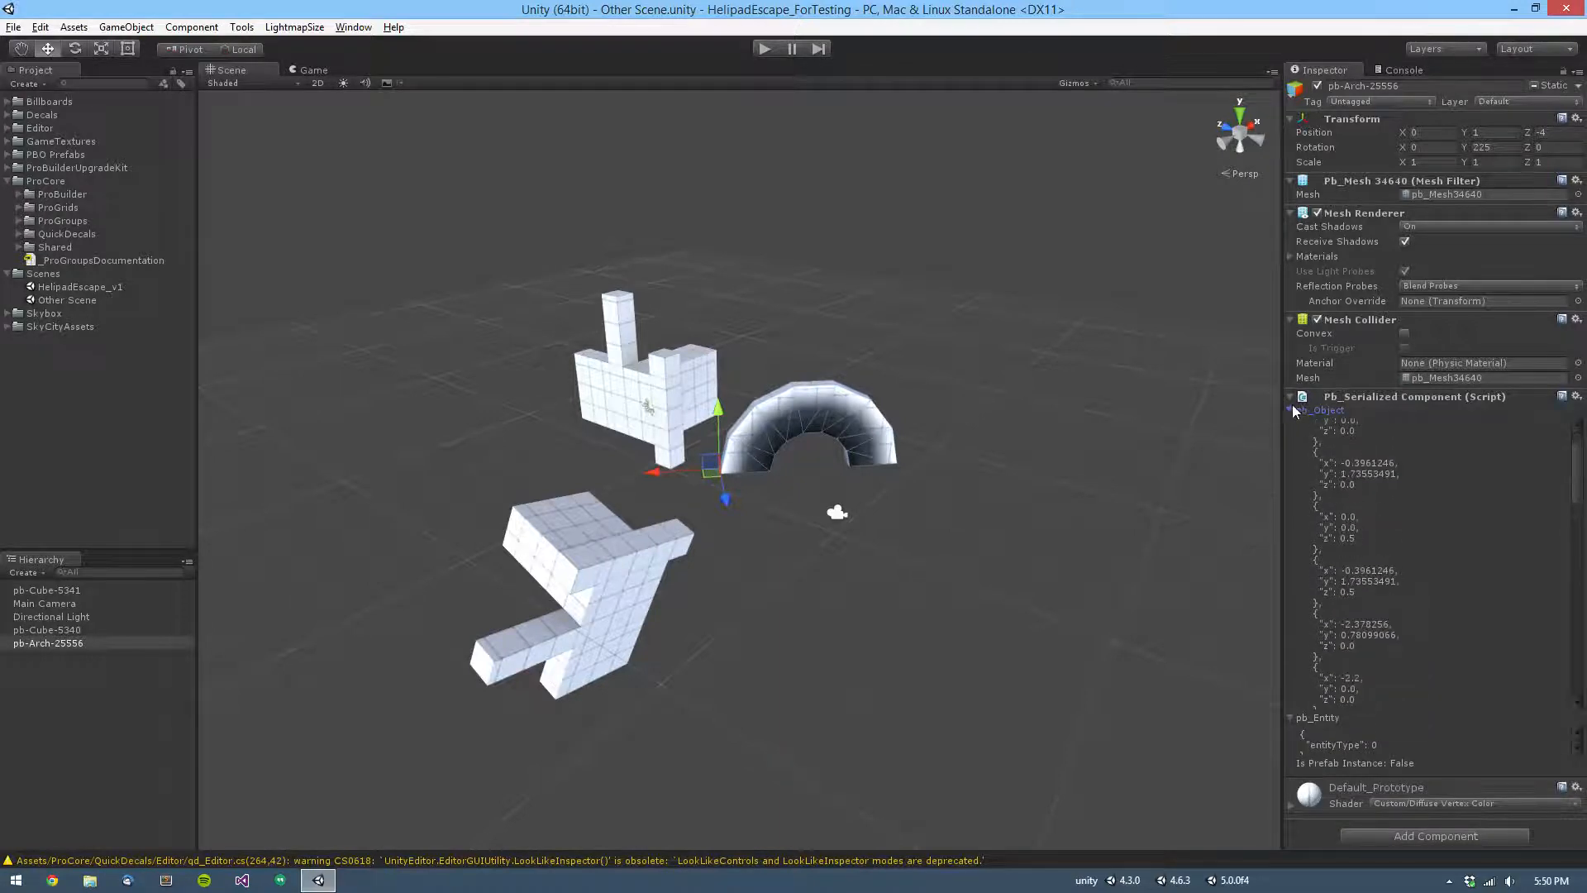
{"action": "left_click", "coordinate": [1291, 410]}
Step: Delete the old ProBuilder folder from the project's ProCore folder
{"action": "left_click", "coordinate": [47, 181]}
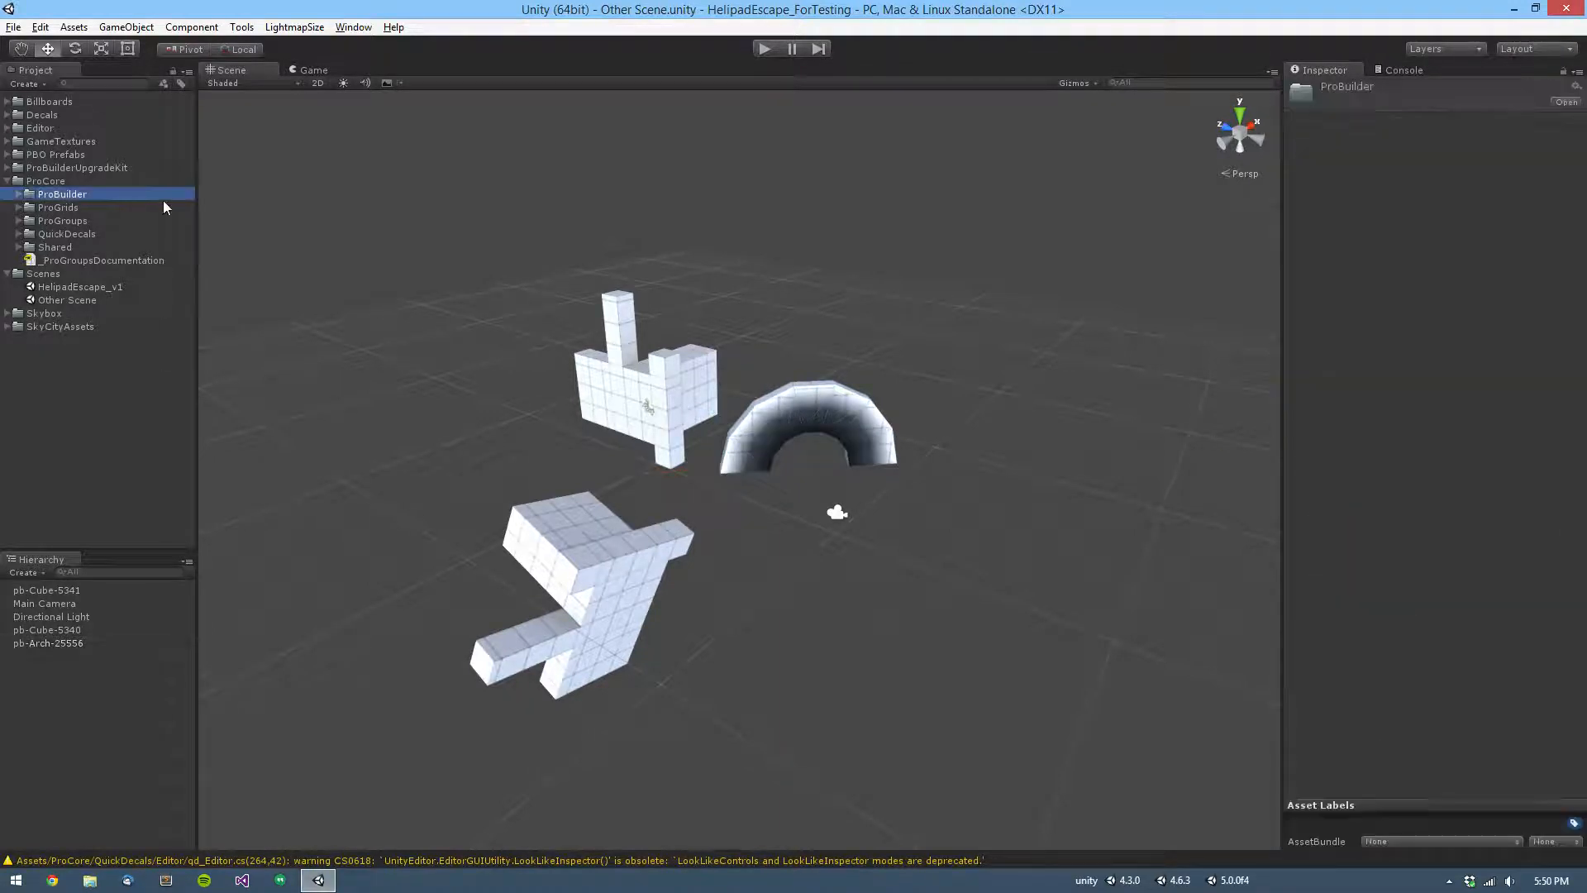
{"action": "left_click", "coordinate": [81, 195]}
{"action": "left_click_drag", "start_coordinate": [595, 385], "coordinate": [628, 389], "text": "alt"}
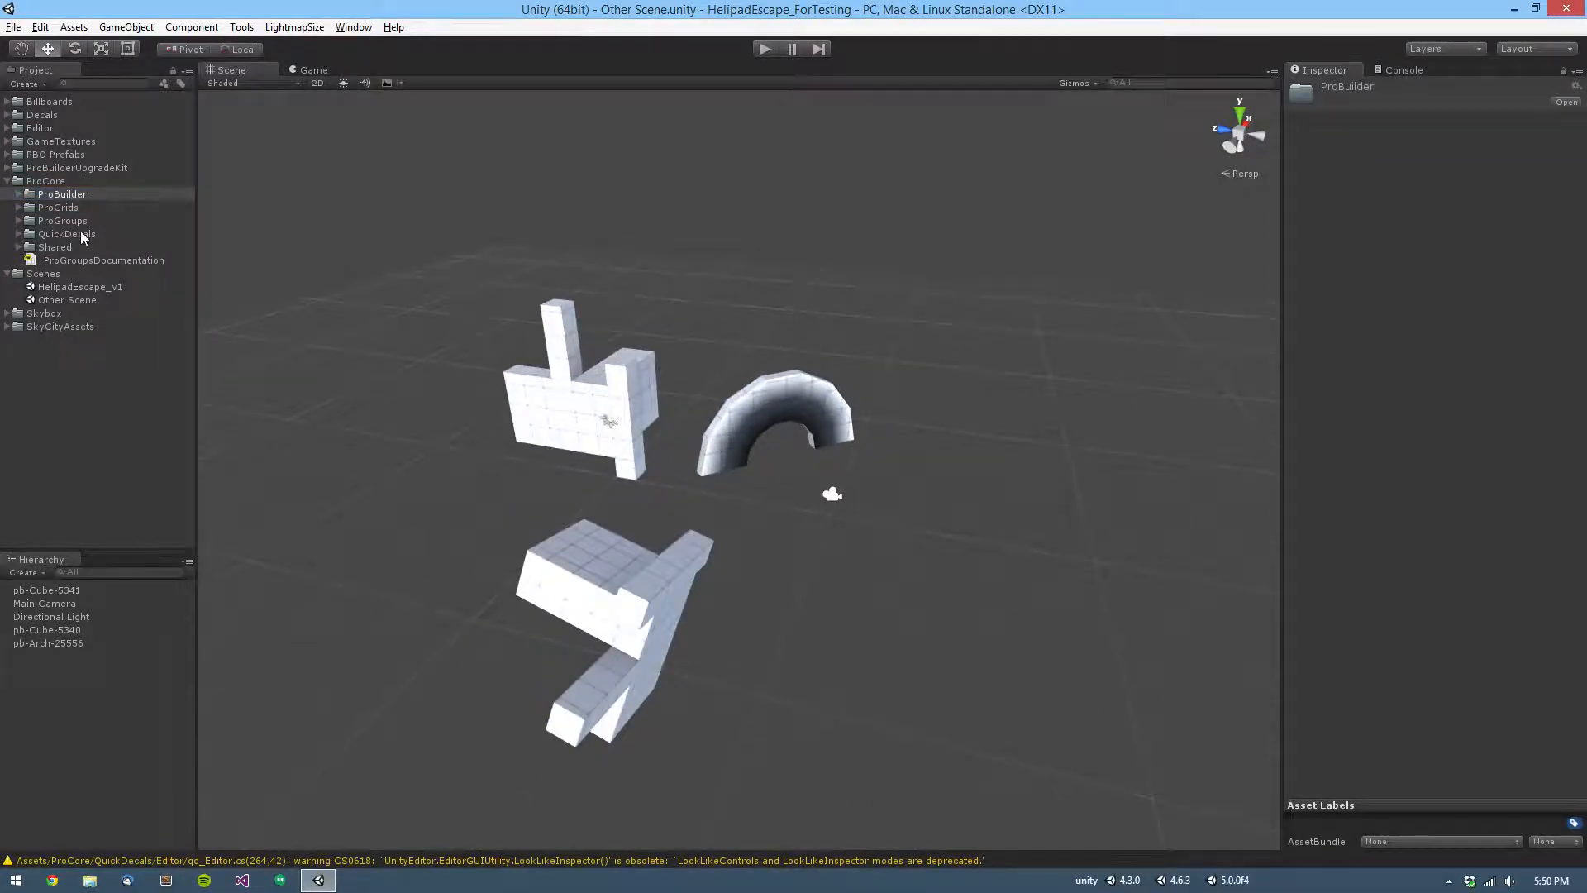
{"action": "left_click", "coordinate": [92, 195]}
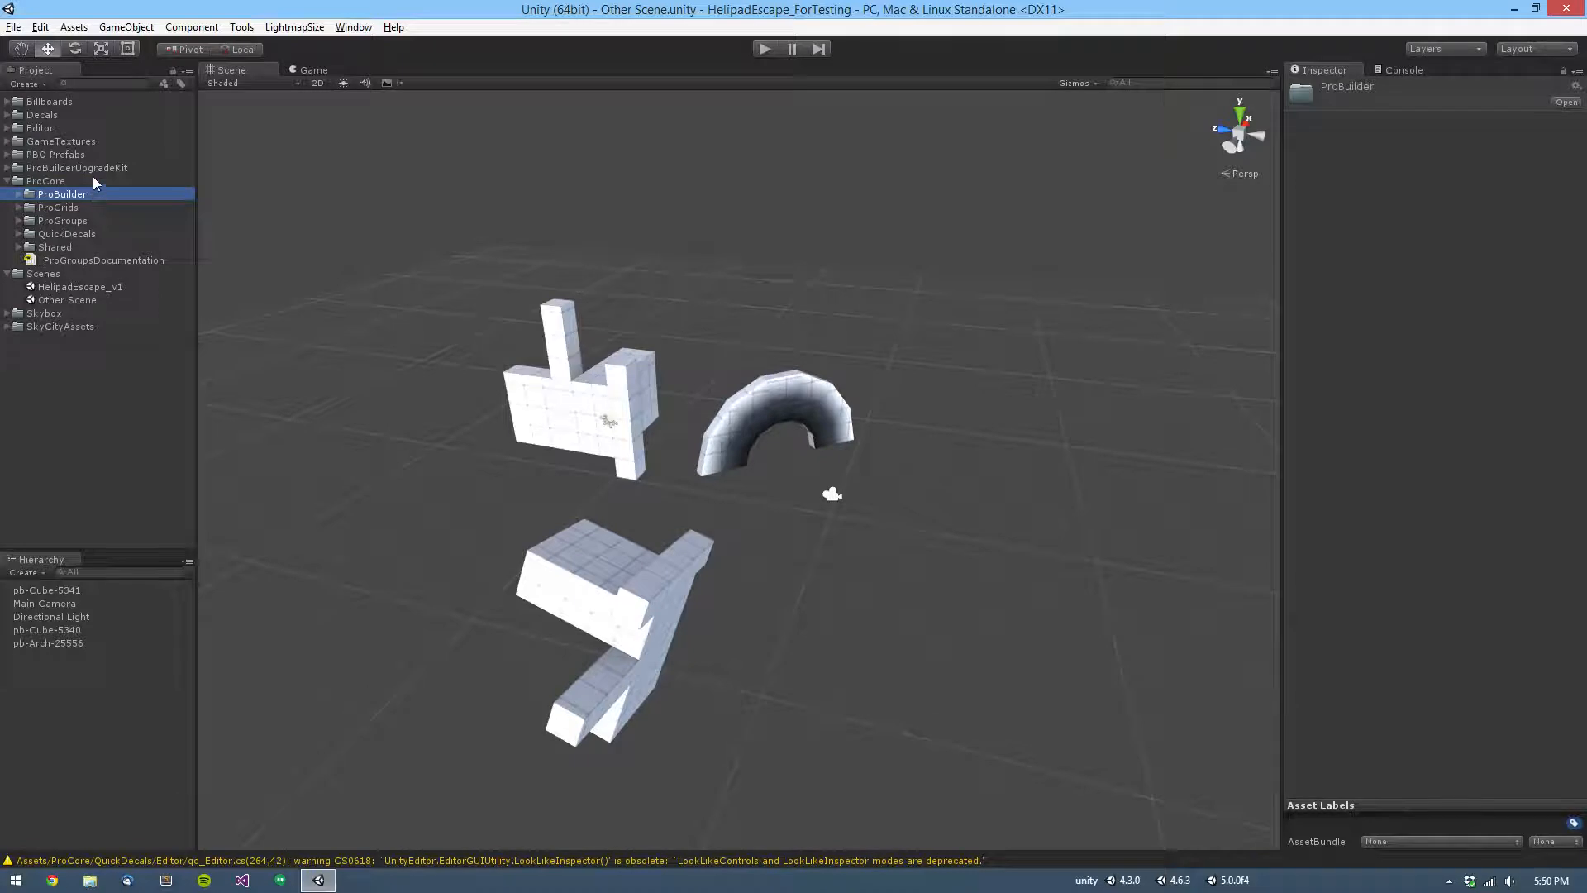
{"action": "key", "text": "Delete"}
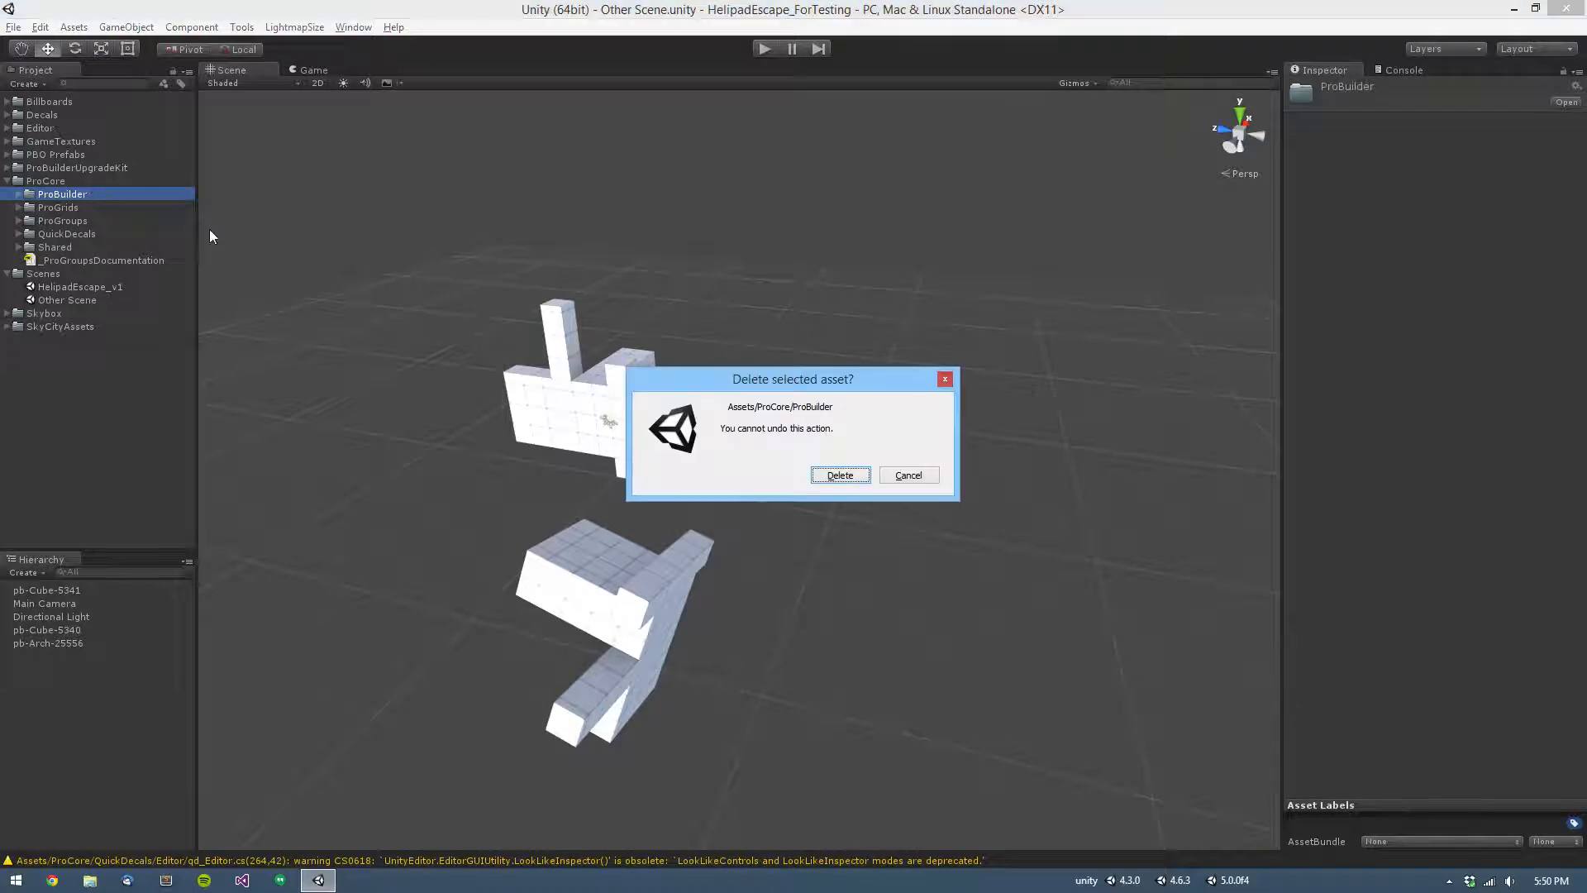
{"action": "left_click", "coordinate": [840, 475]}
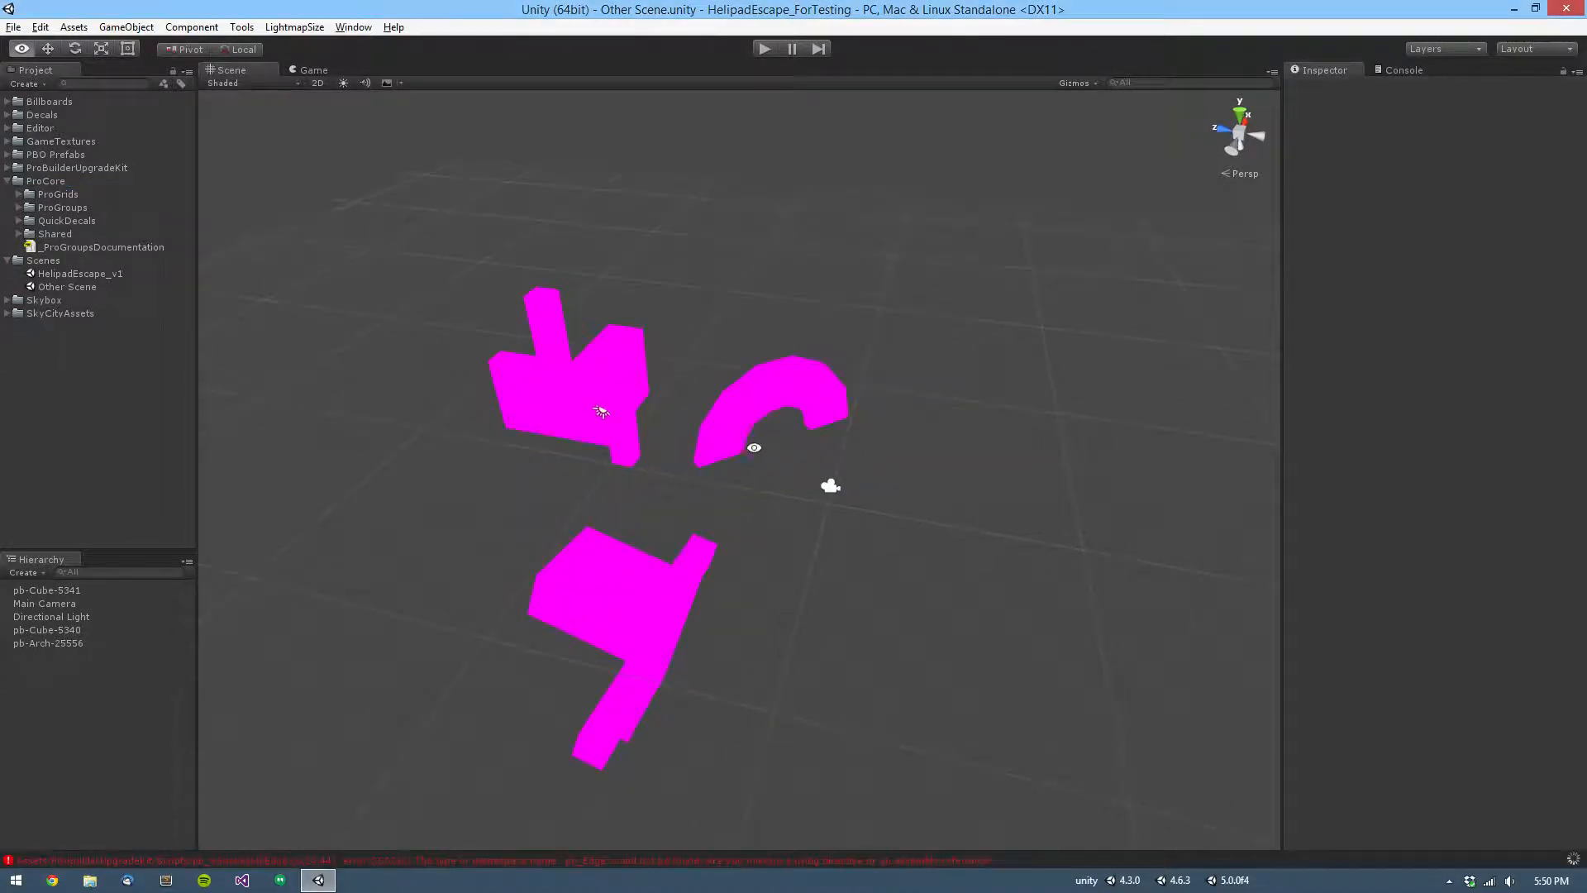
Step: Clear the Console and review the script errors that remain with the ProBuilder folder deleted
{"action": "left_click_drag", "start_coordinate": [754, 447], "coordinate": [772, 490], "text": "alt"}
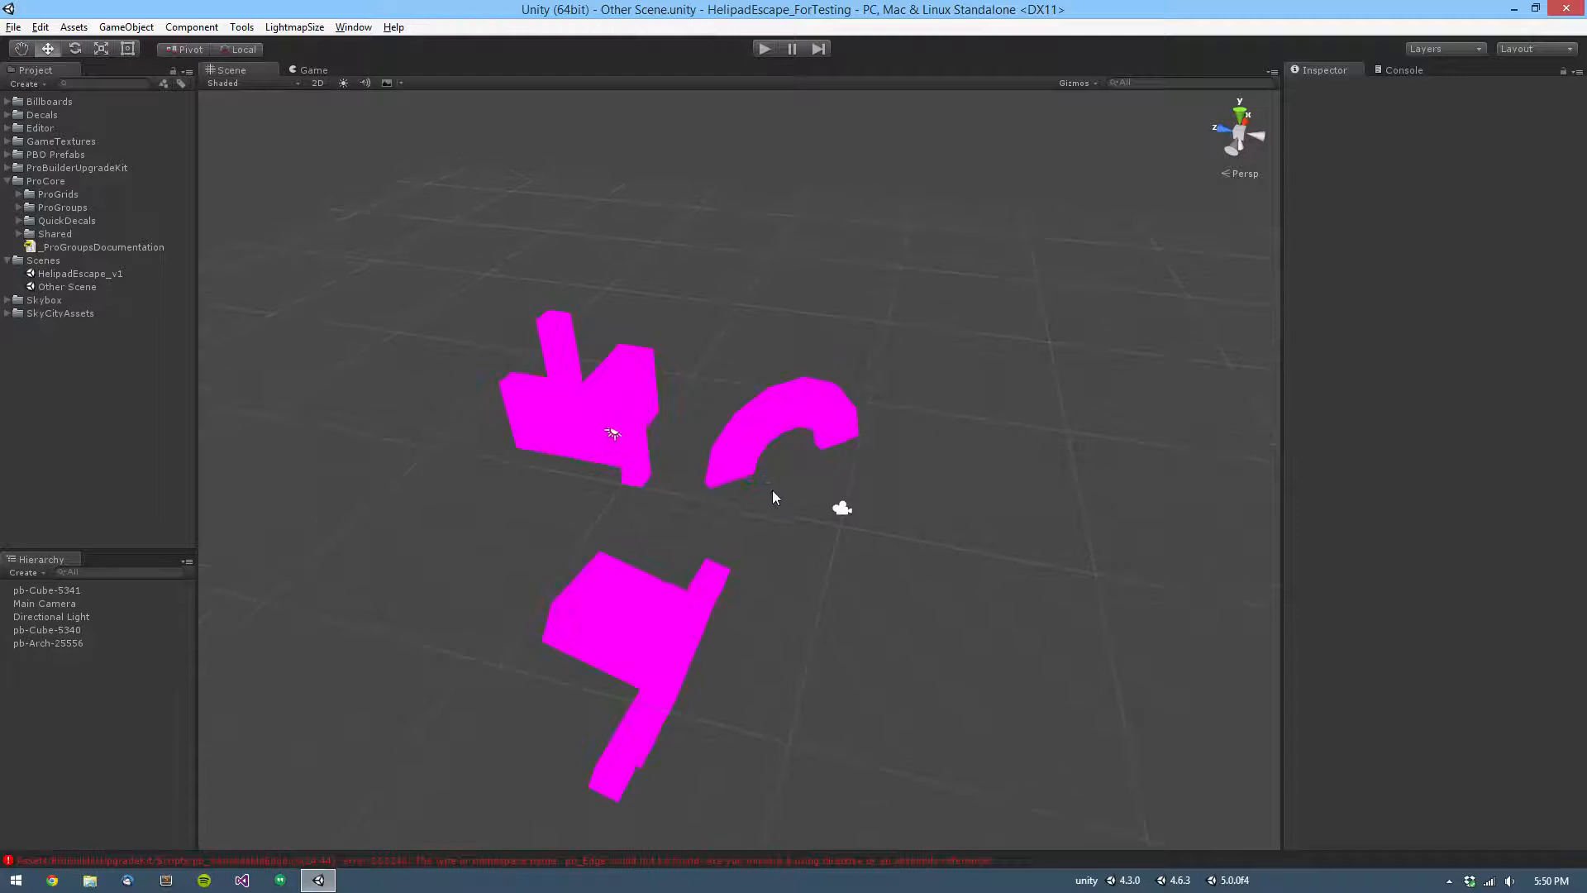
{"action": "left_click", "coordinate": [1428, 68]}
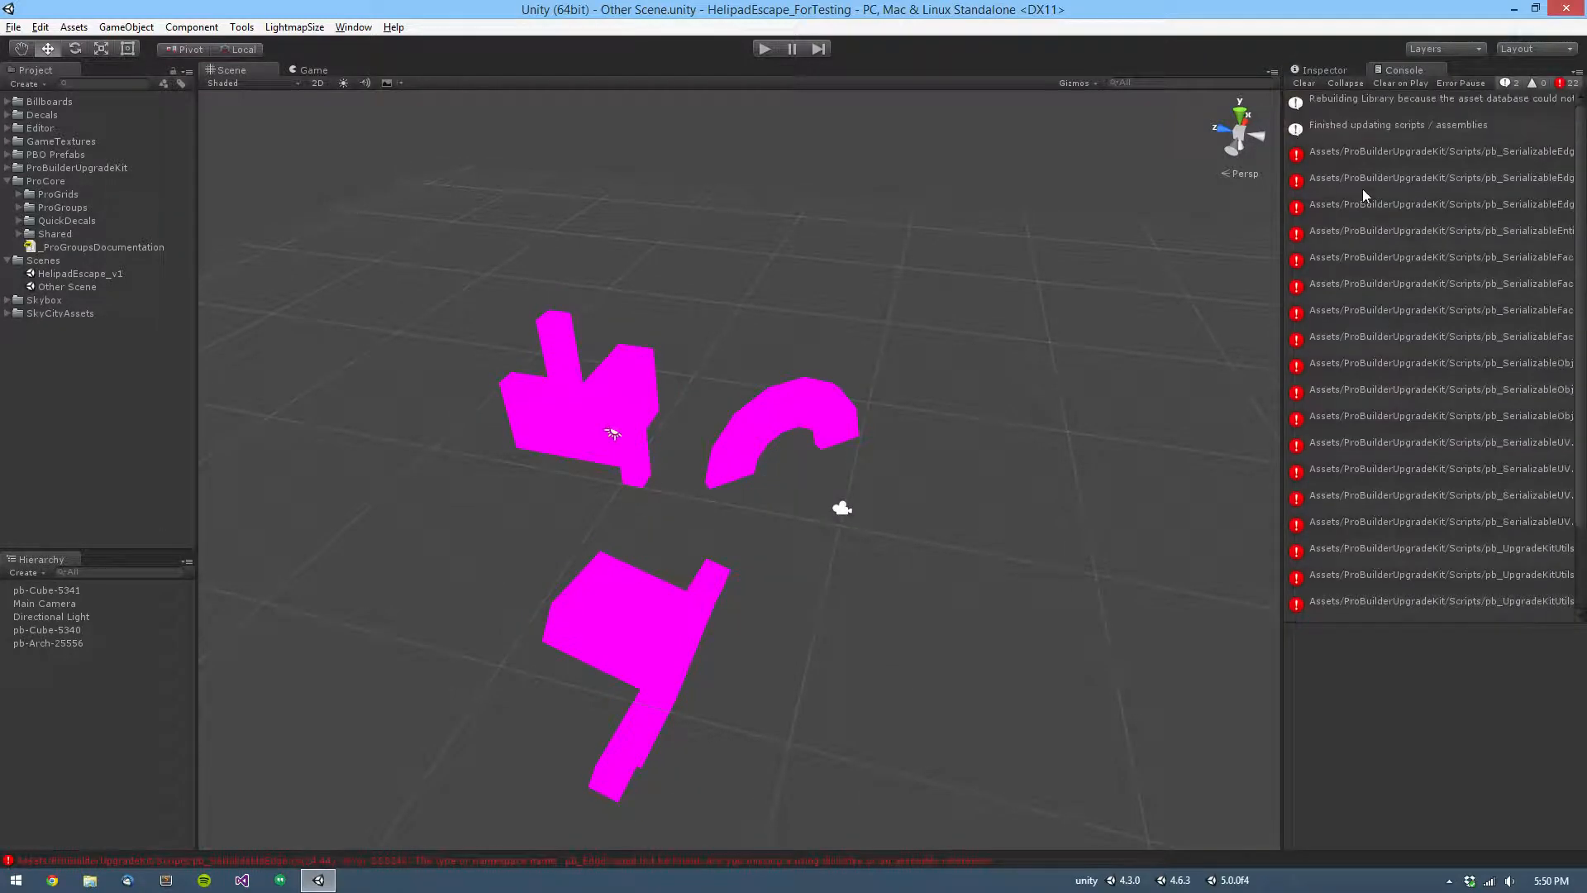
{"action": "left_click", "coordinate": [1303, 84]}
{"action": "left_click_drag", "start_coordinate": [609, 432], "coordinate": [835, 496], "text": "alt"}
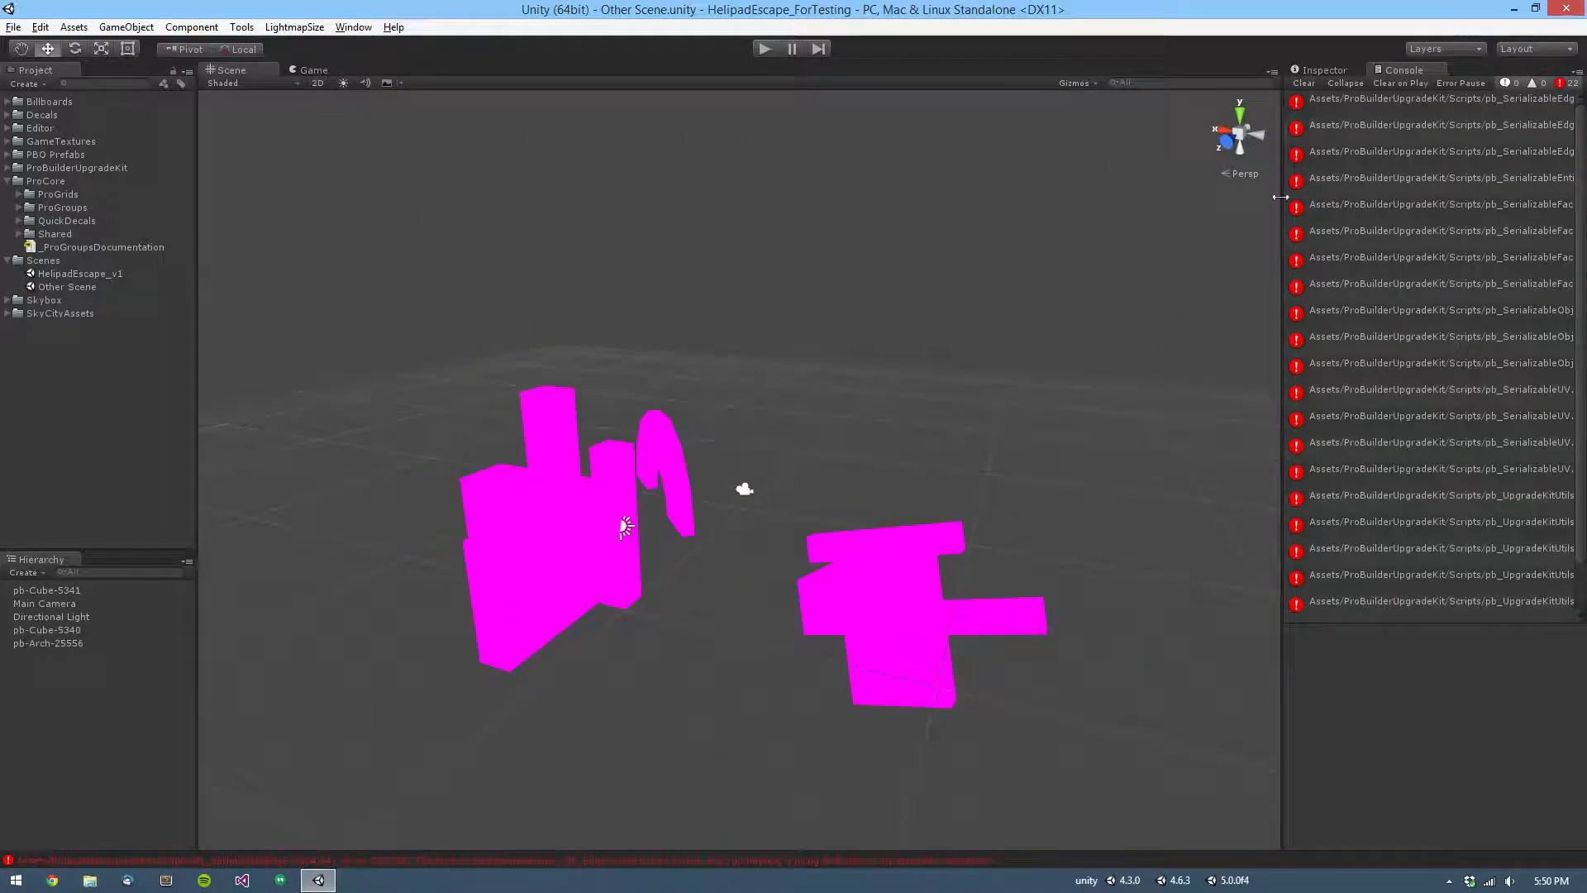
Step: Inspect pb-Cube-5340's components to check that its serialized ProBuilder data is still attached
{"action": "left_click", "coordinate": [1326, 71]}
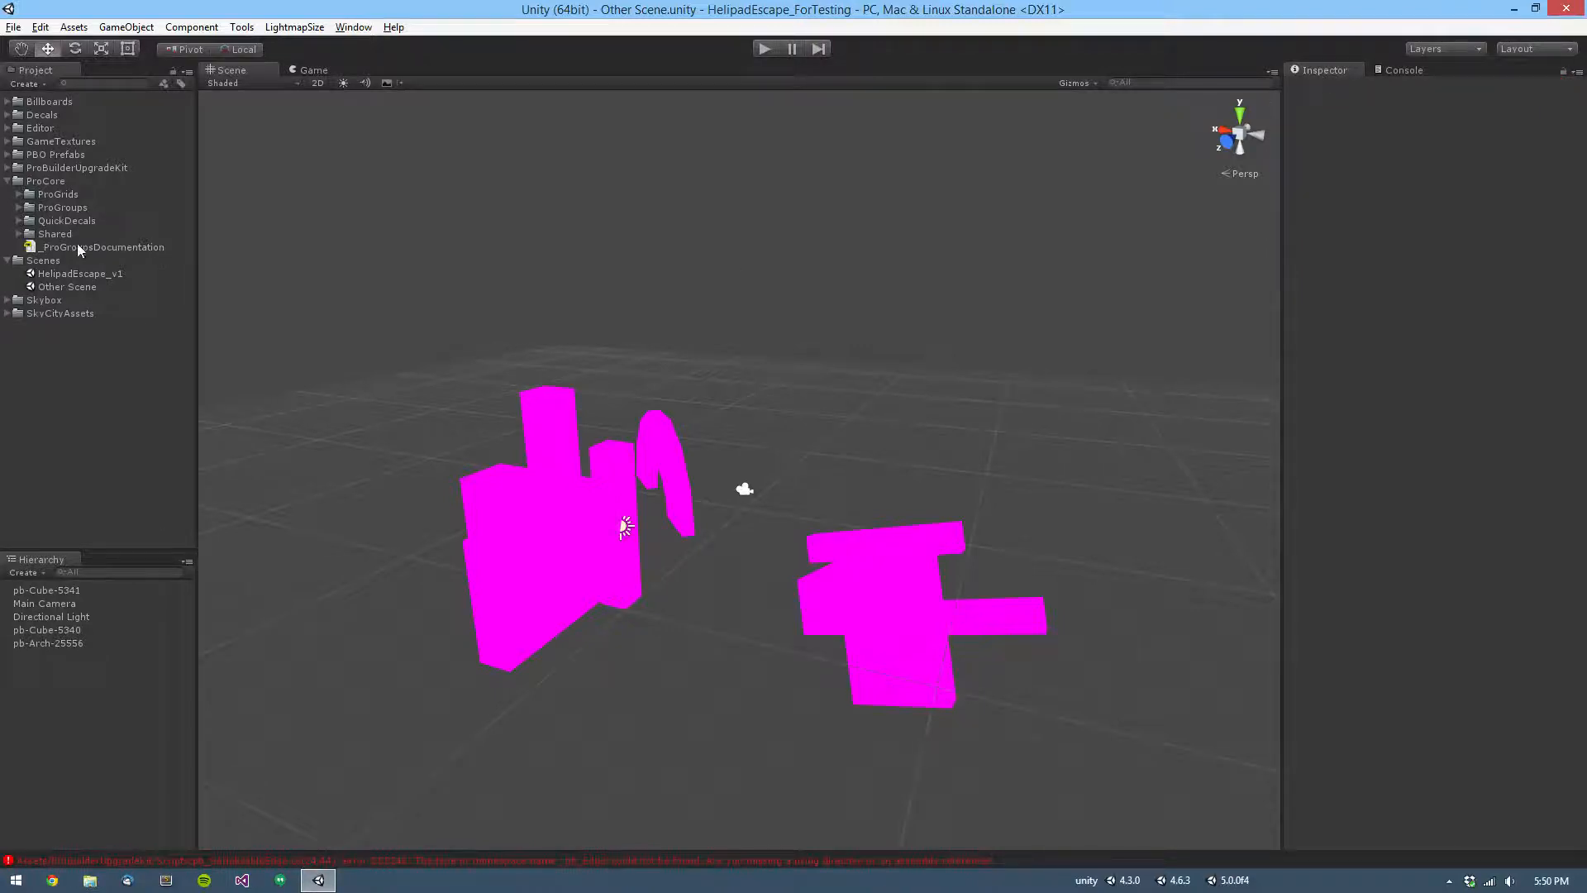
{"action": "left_click", "coordinate": [532, 582]}
{"action": "left_click_drag", "start_coordinate": [533, 582], "coordinate": [928, 561], "text": "alt"}
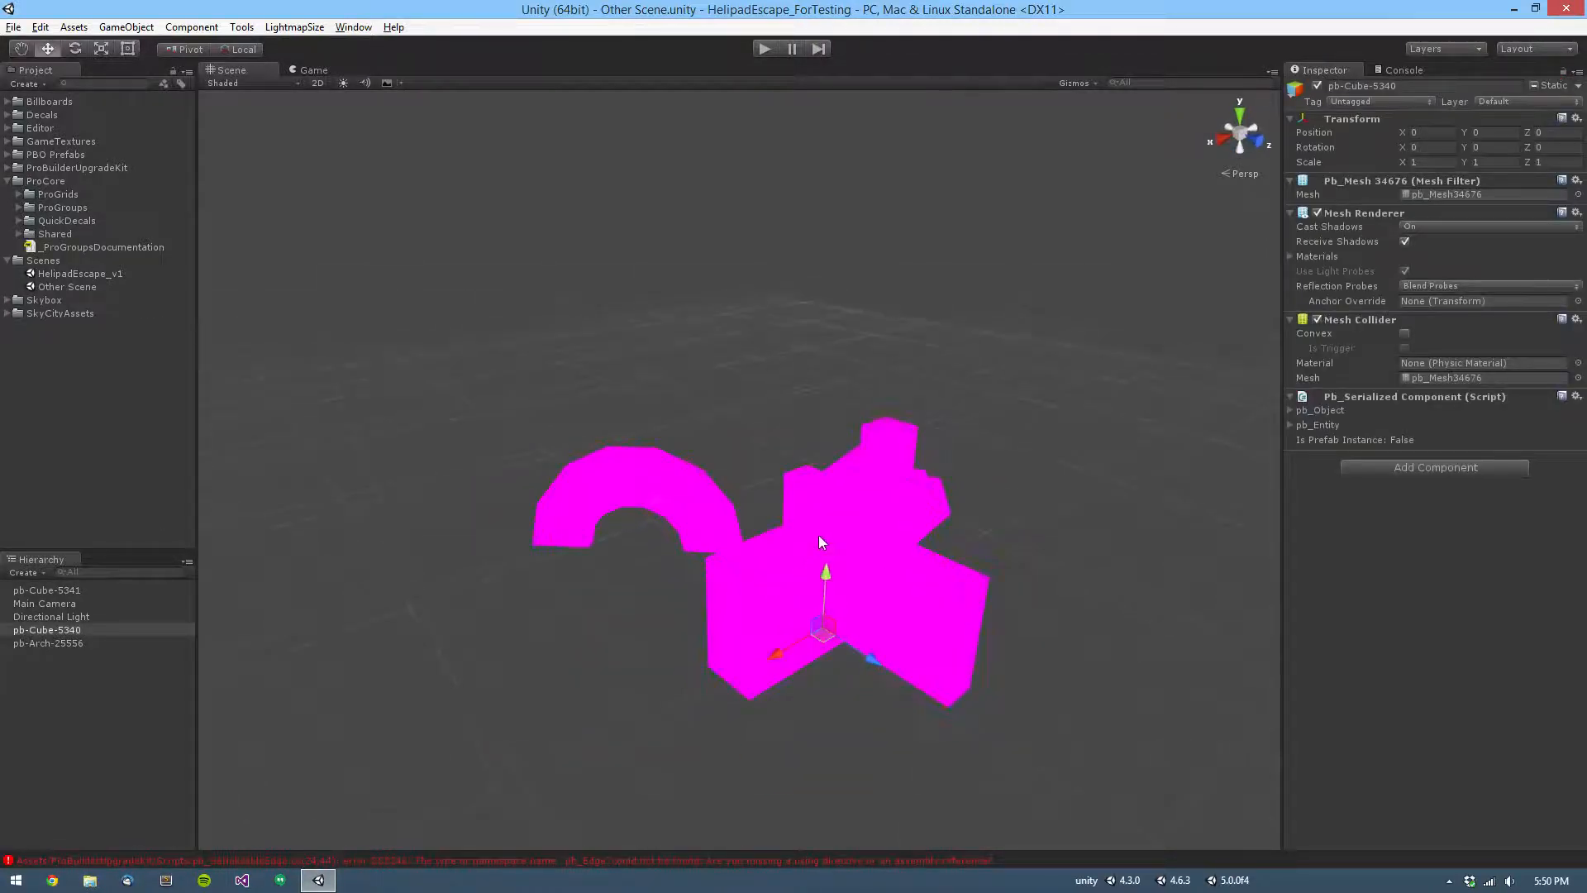
Step: Import the complete ProBuilder 2 2.4.3p1 package from the Asset Store downloads
{"action": "left_click", "coordinate": [295, 27]}
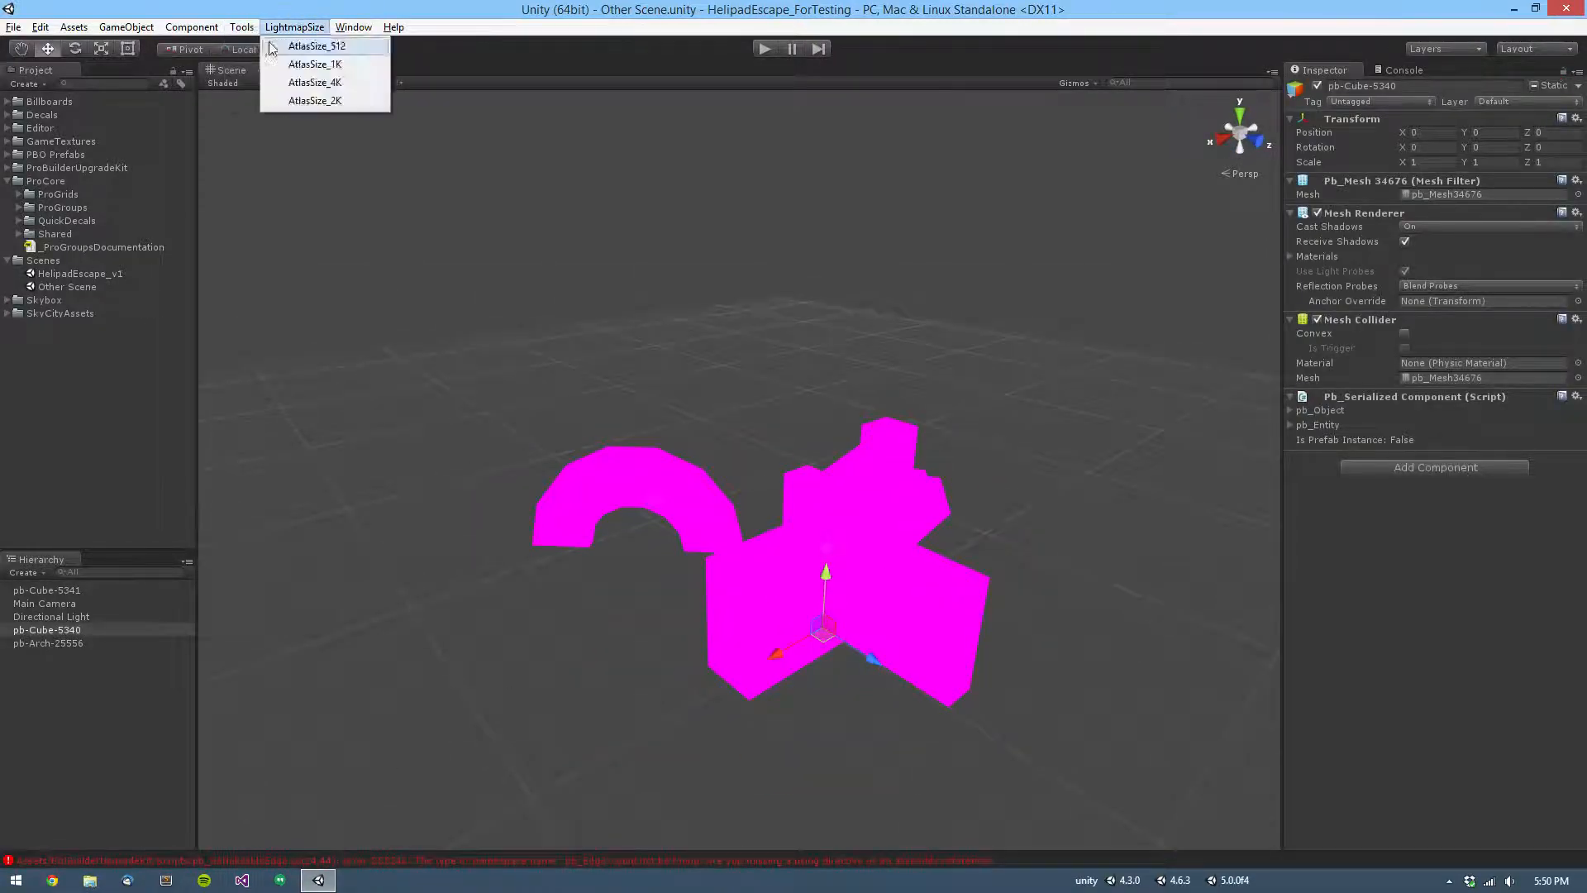
{"action": "left_click", "coordinate": [354, 27]}
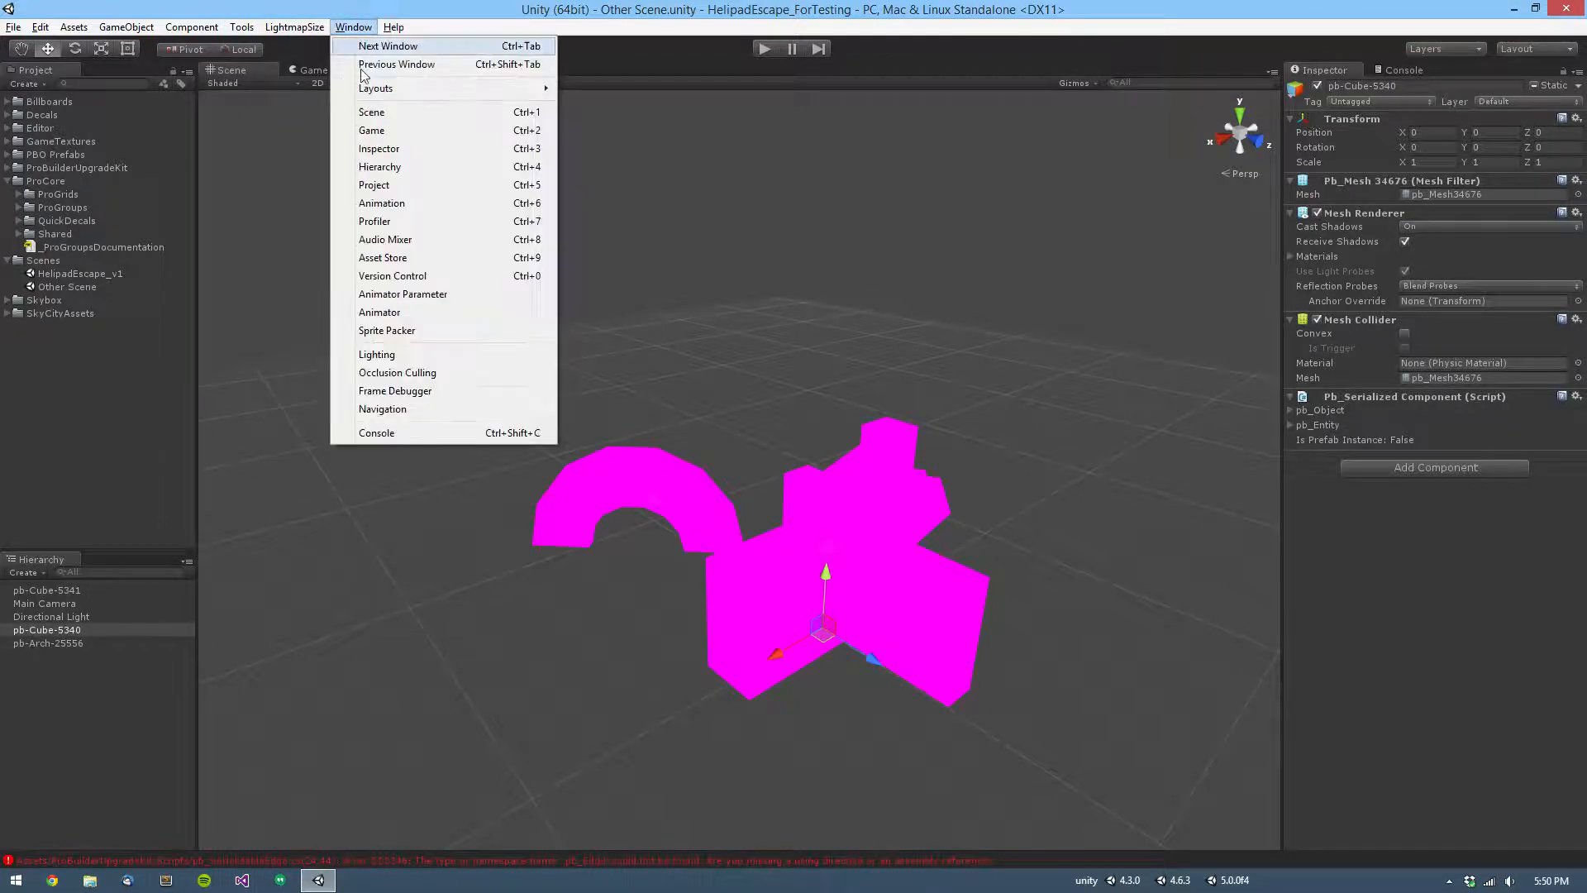
{"action": "left_click", "coordinate": [415, 257]}
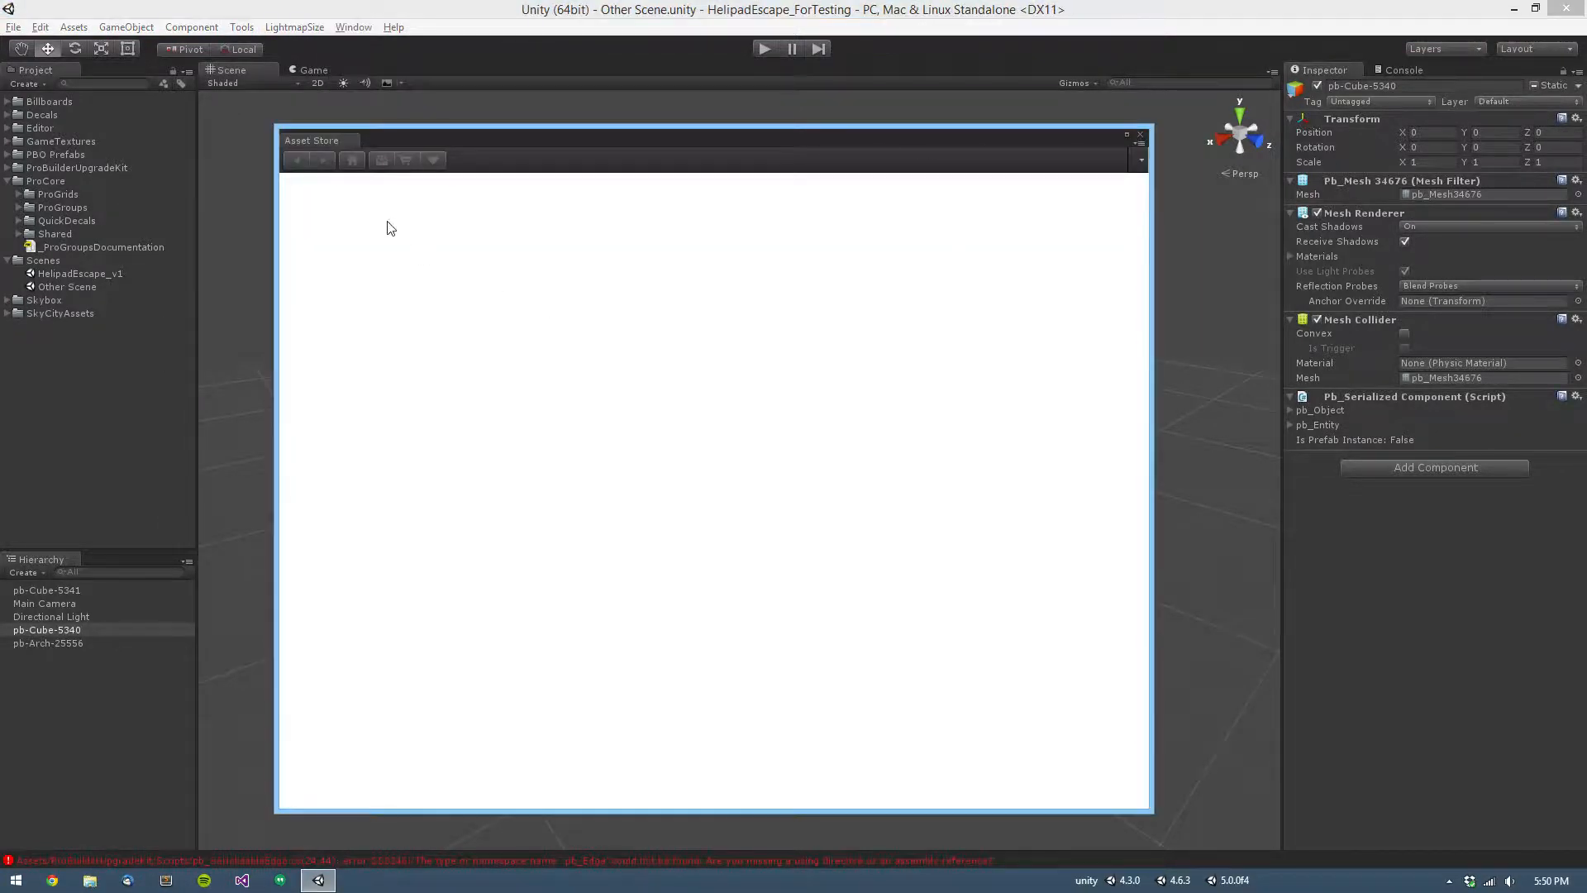
{"action": "left_click", "coordinate": [382, 161]}
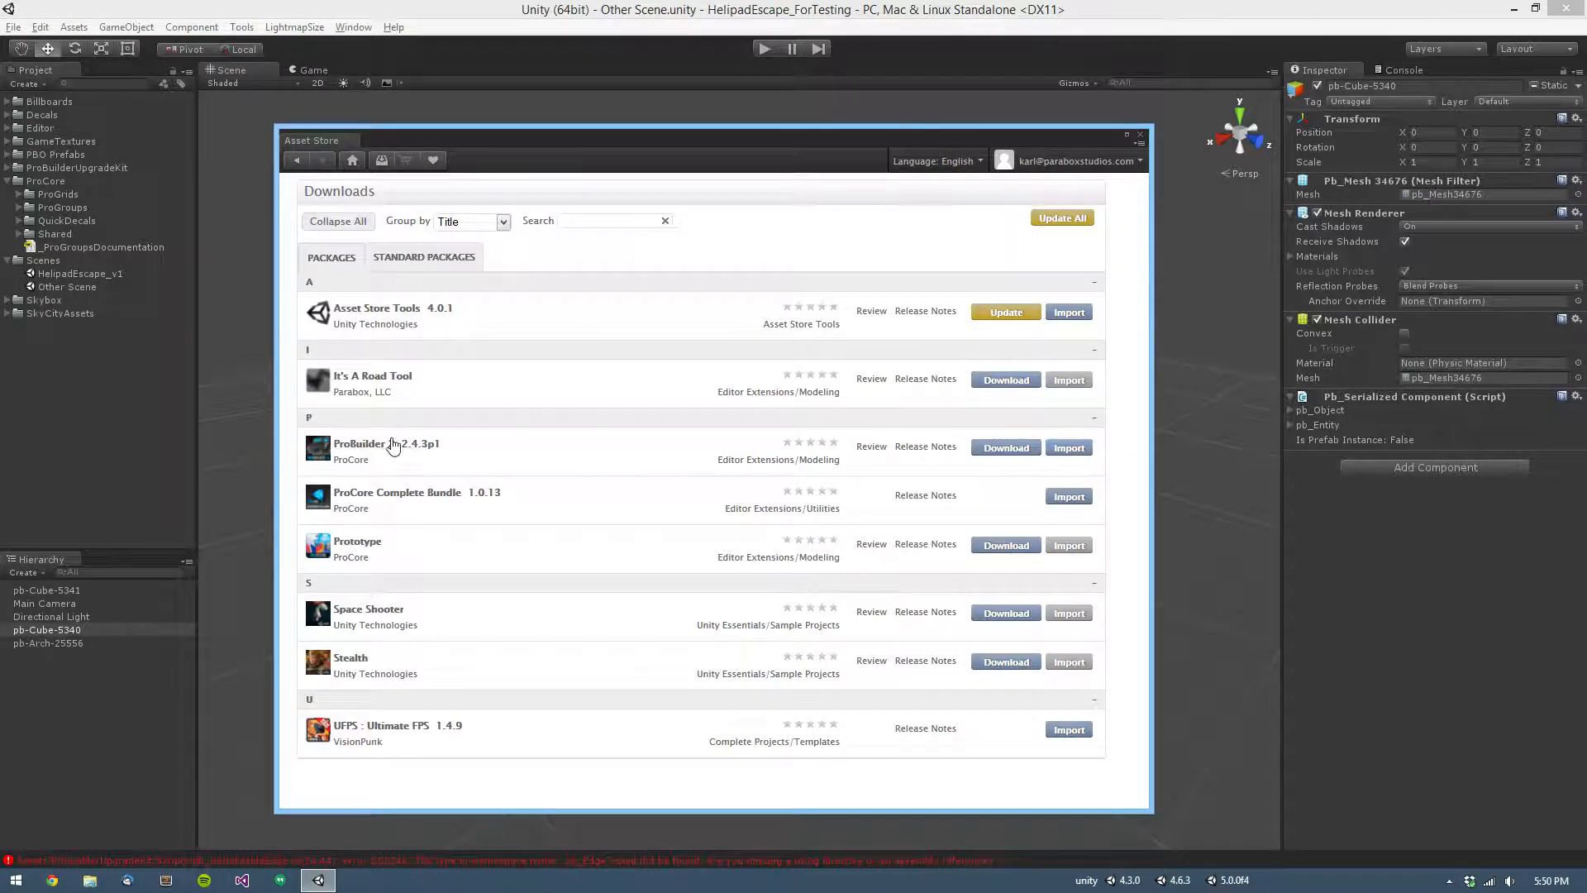
{"action": "left_click", "coordinate": [1068, 447]}
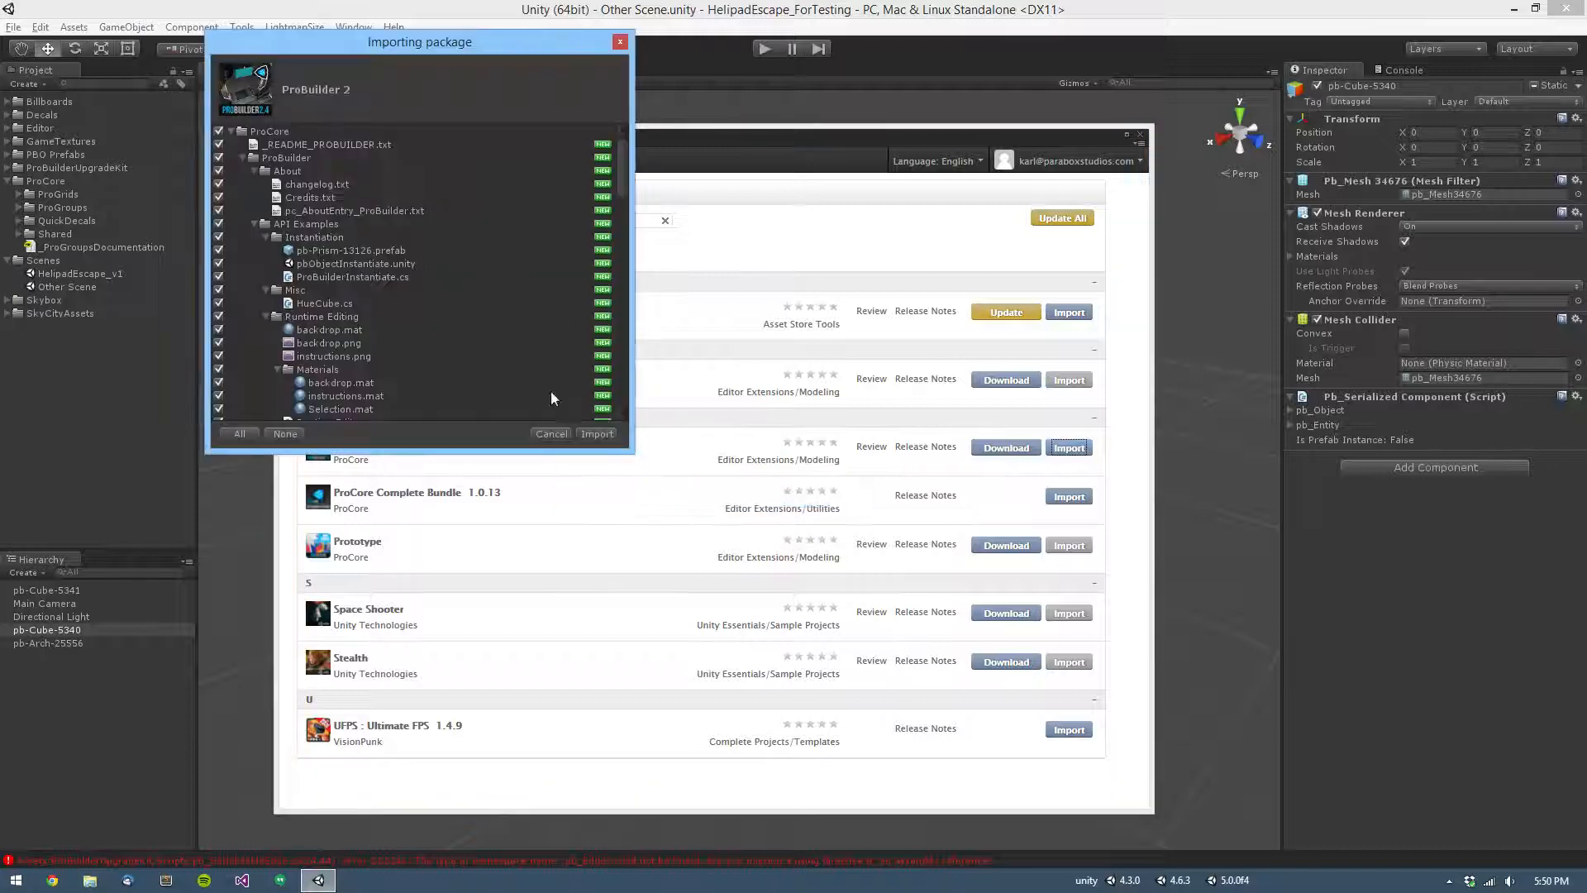
{"action": "left_click", "coordinate": [596, 433]}
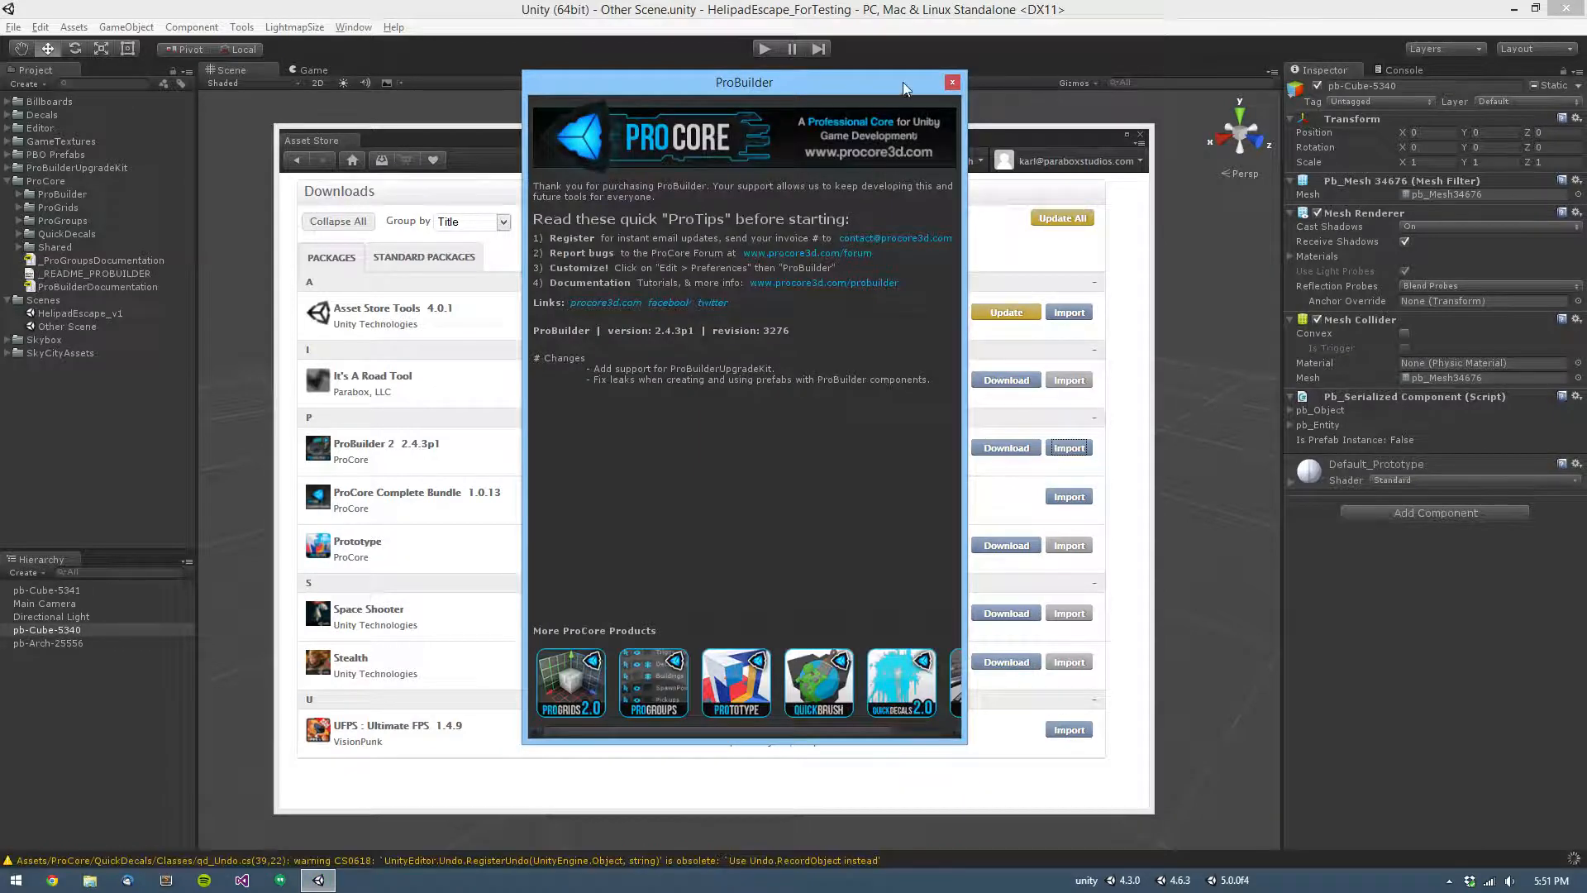
Step: Close the Asset Store, review the version and changes in ProBuilder's welcome window, and close it
{"action": "left_click_drag", "start_coordinate": [902, 82], "coordinate": [927, 76]}
{"action": "left_click", "coordinate": [1141, 141]}
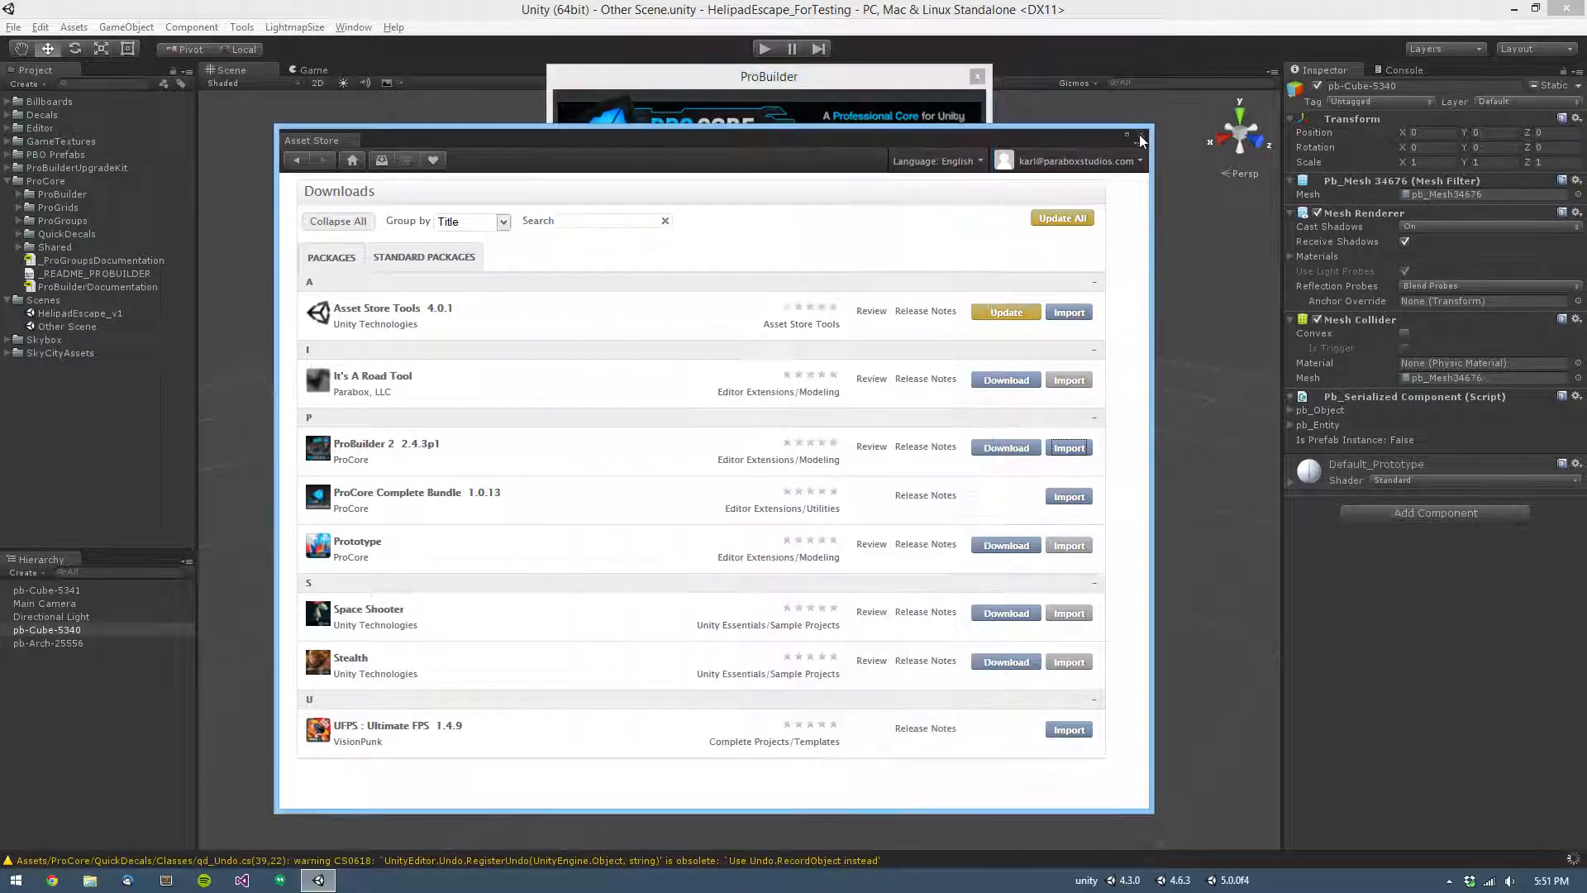
{"action": "left_click", "coordinate": [1143, 138]}
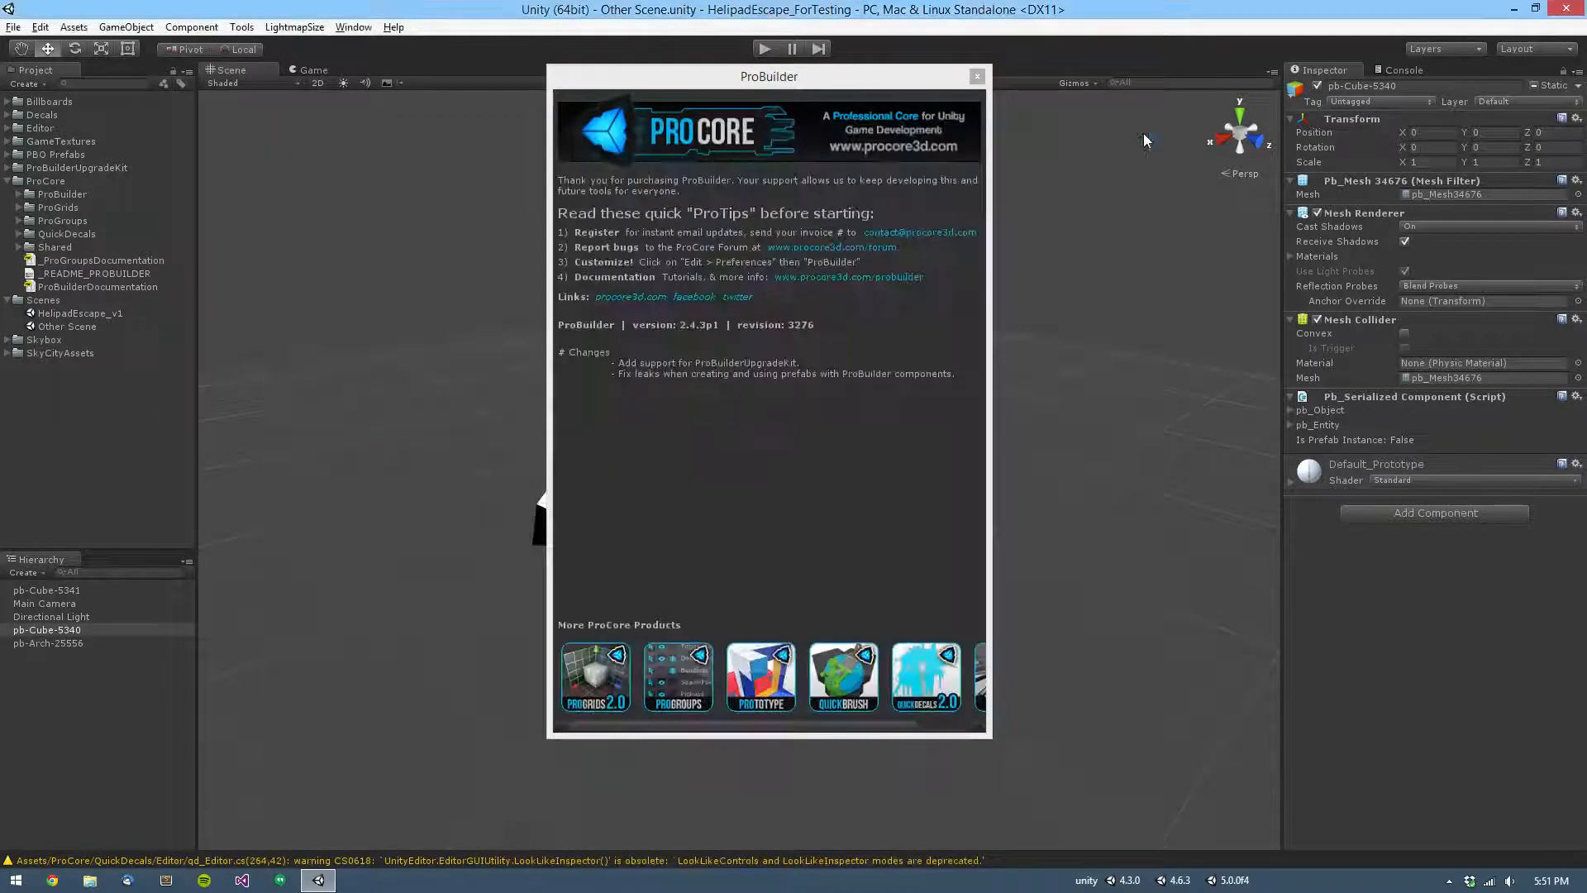
{"action": "left_click_drag", "start_coordinate": [904, 78], "coordinate": [938, 156]}
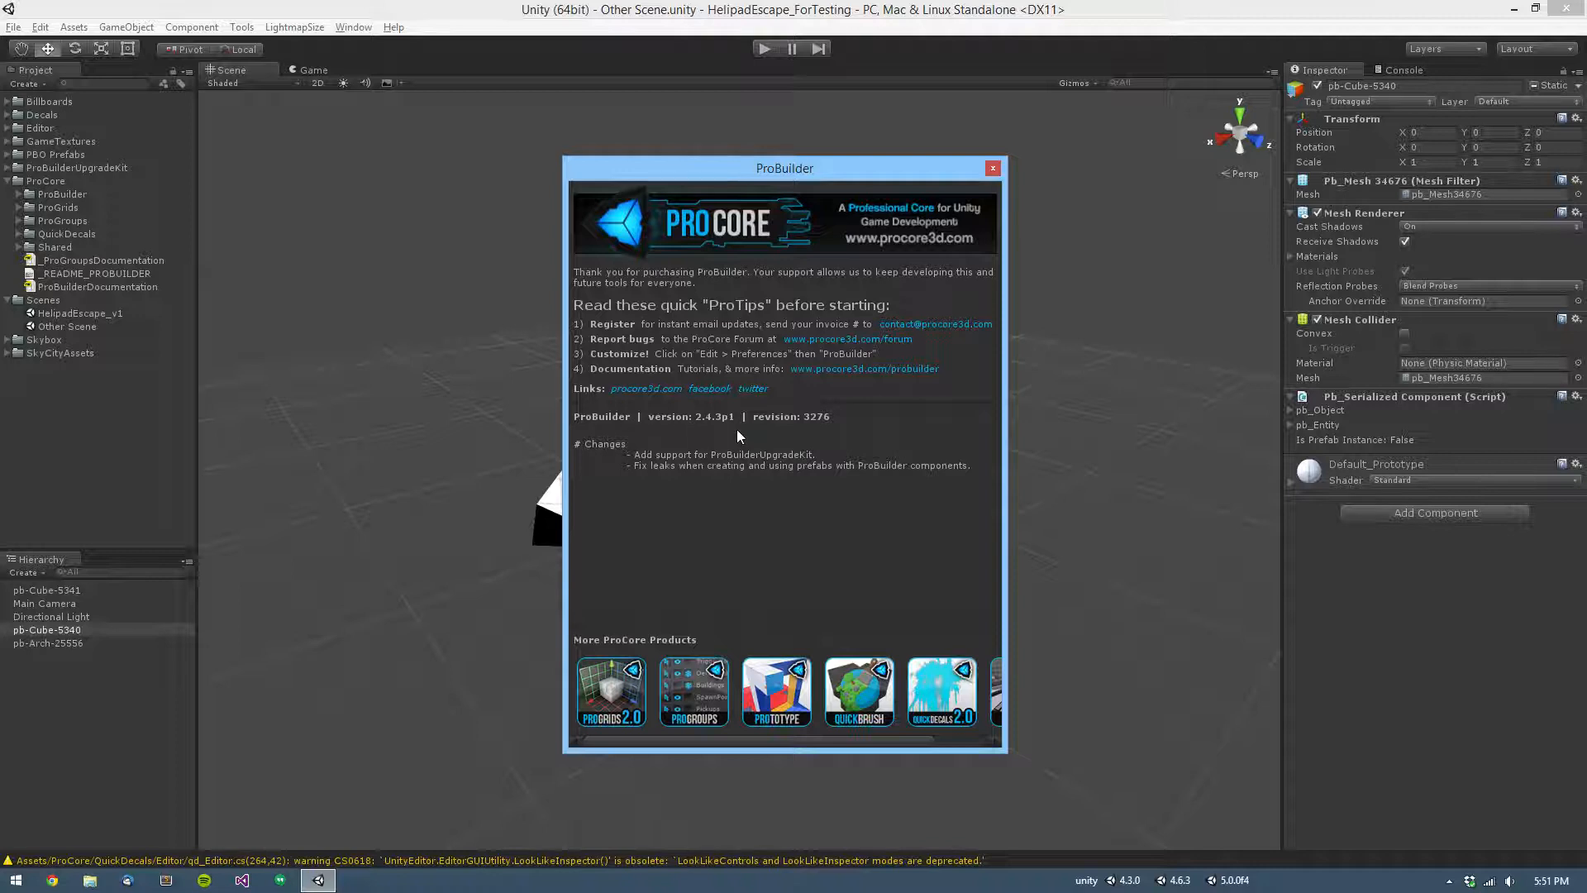
{"action": "left_click_drag", "start_coordinate": [833, 181], "coordinate": [868, 177]}
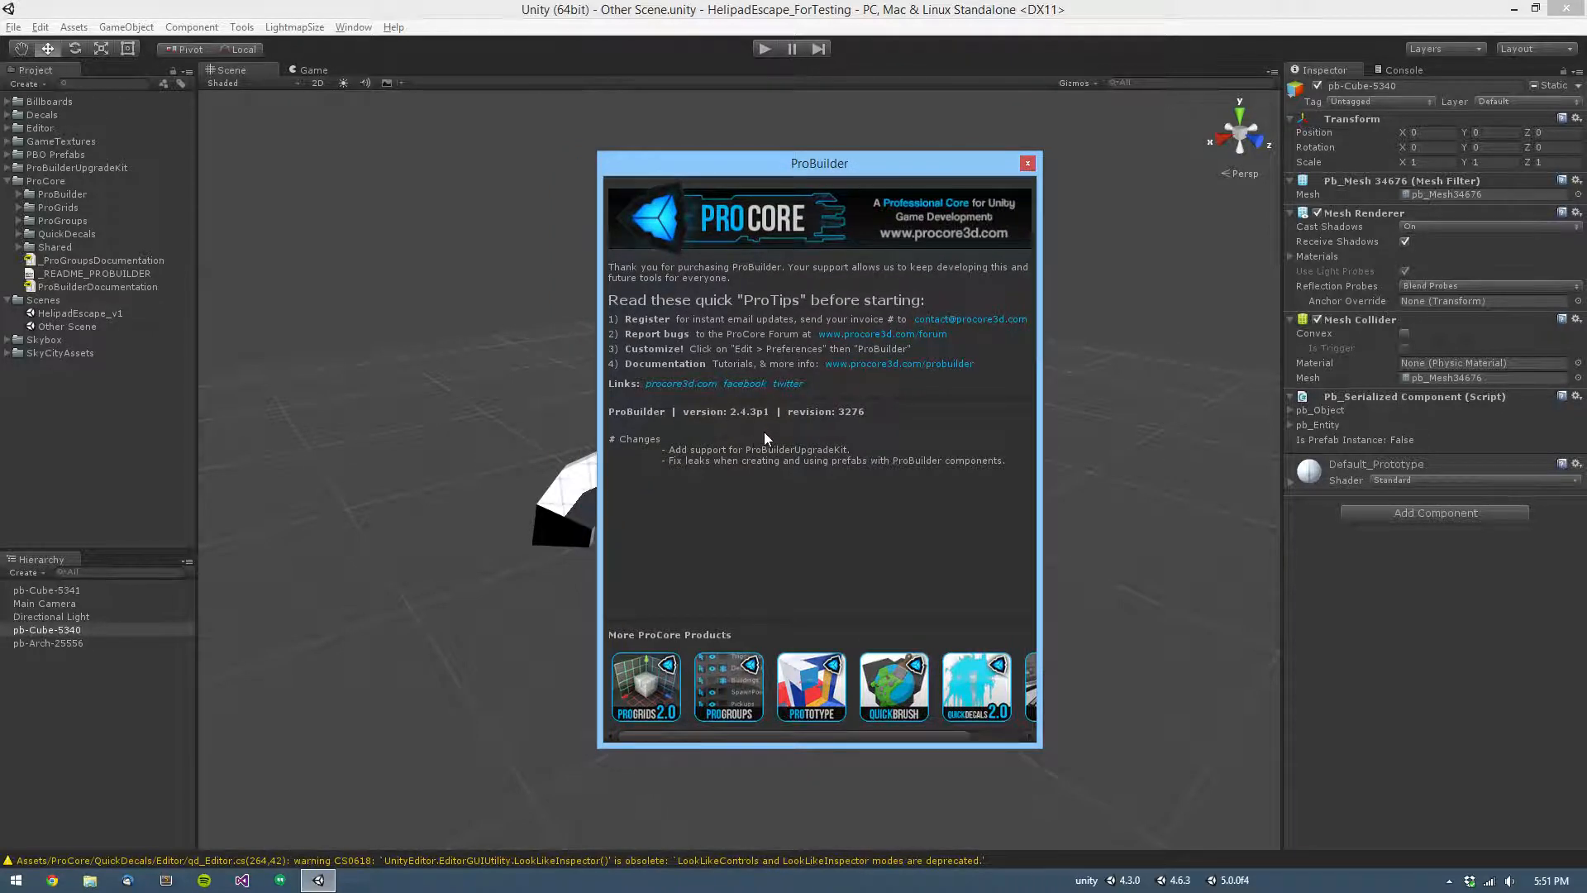
{"action": "left_click", "coordinate": [1028, 163]}
Step: Select the arch and expand the pb_Entity and pb_Object data in its serialized component
{"action": "left_click_drag", "start_coordinate": [798, 484], "coordinate": [1012, 476], "text": "alt"}
{"action": "left_click", "coordinate": [878, 481]}
{"action": "left_click_drag", "start_coordinate": [878, 481], "coordinate": [1282, 440], "text": "alt"}
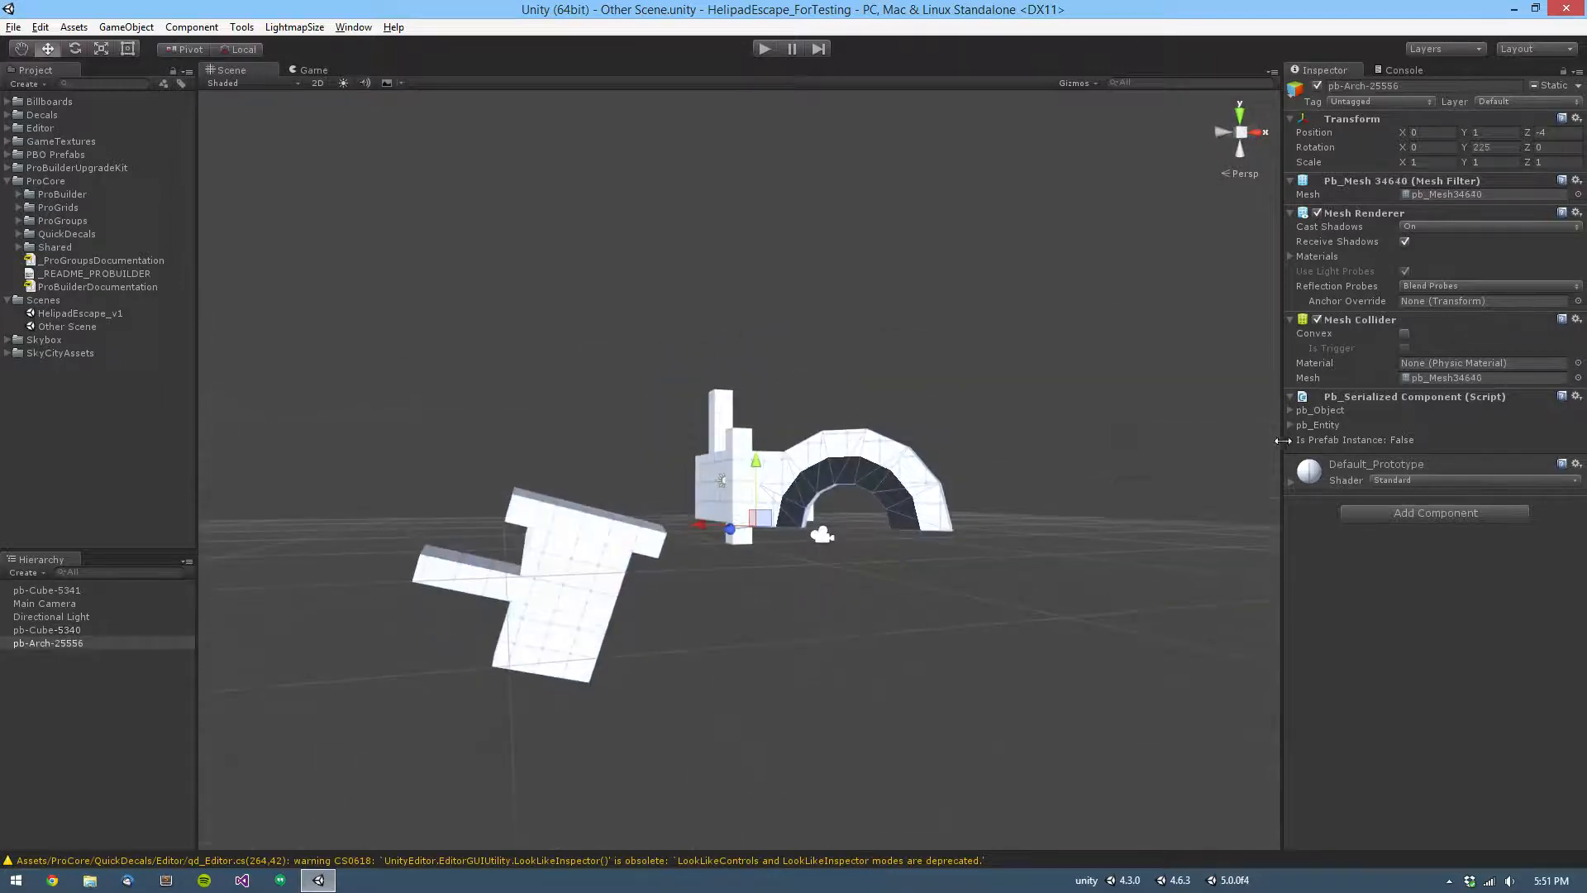
{"action": "left_click", "coordinate": [1290, 425]}
{"action": "left_click", "coordinate": [1289, 411]}
{"action": "left_click_drag", "start_coordinate": [1043, 458], "coordinate": [917, 613], "text": "alt"}
Step: Re-attach the ProBuilder scripts to the objects in Other Scene and save the scene
{"action": "left_click", "coordinate": [241, 26]}
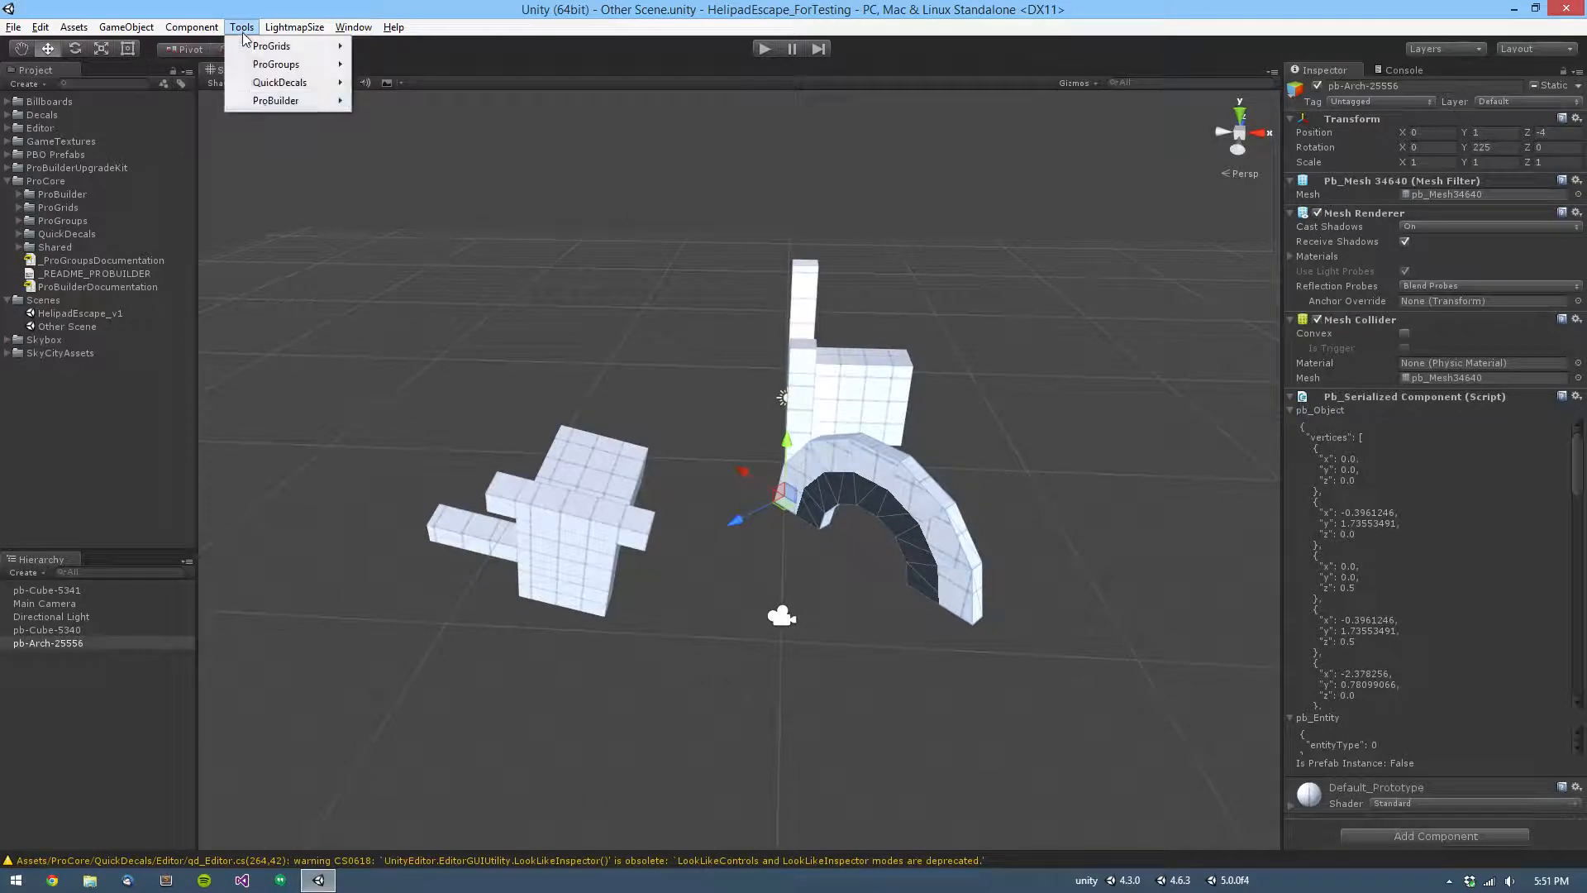
{"action": "mouse_move", "coordinate": [264, 110]}
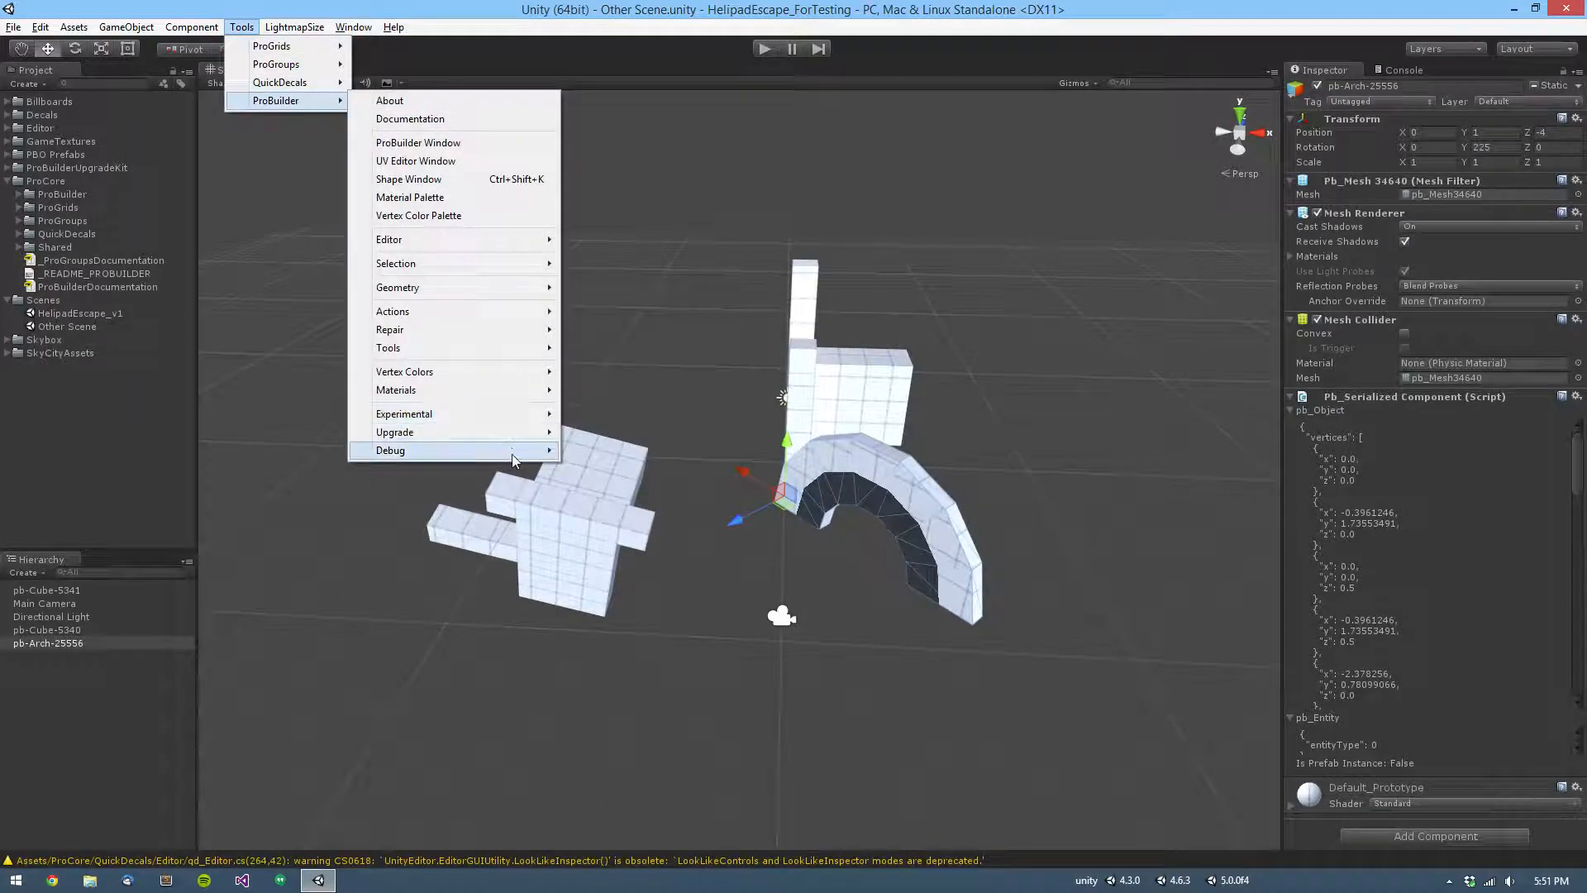
{"action": "mouse_move", "coordinate": [533, 451]}
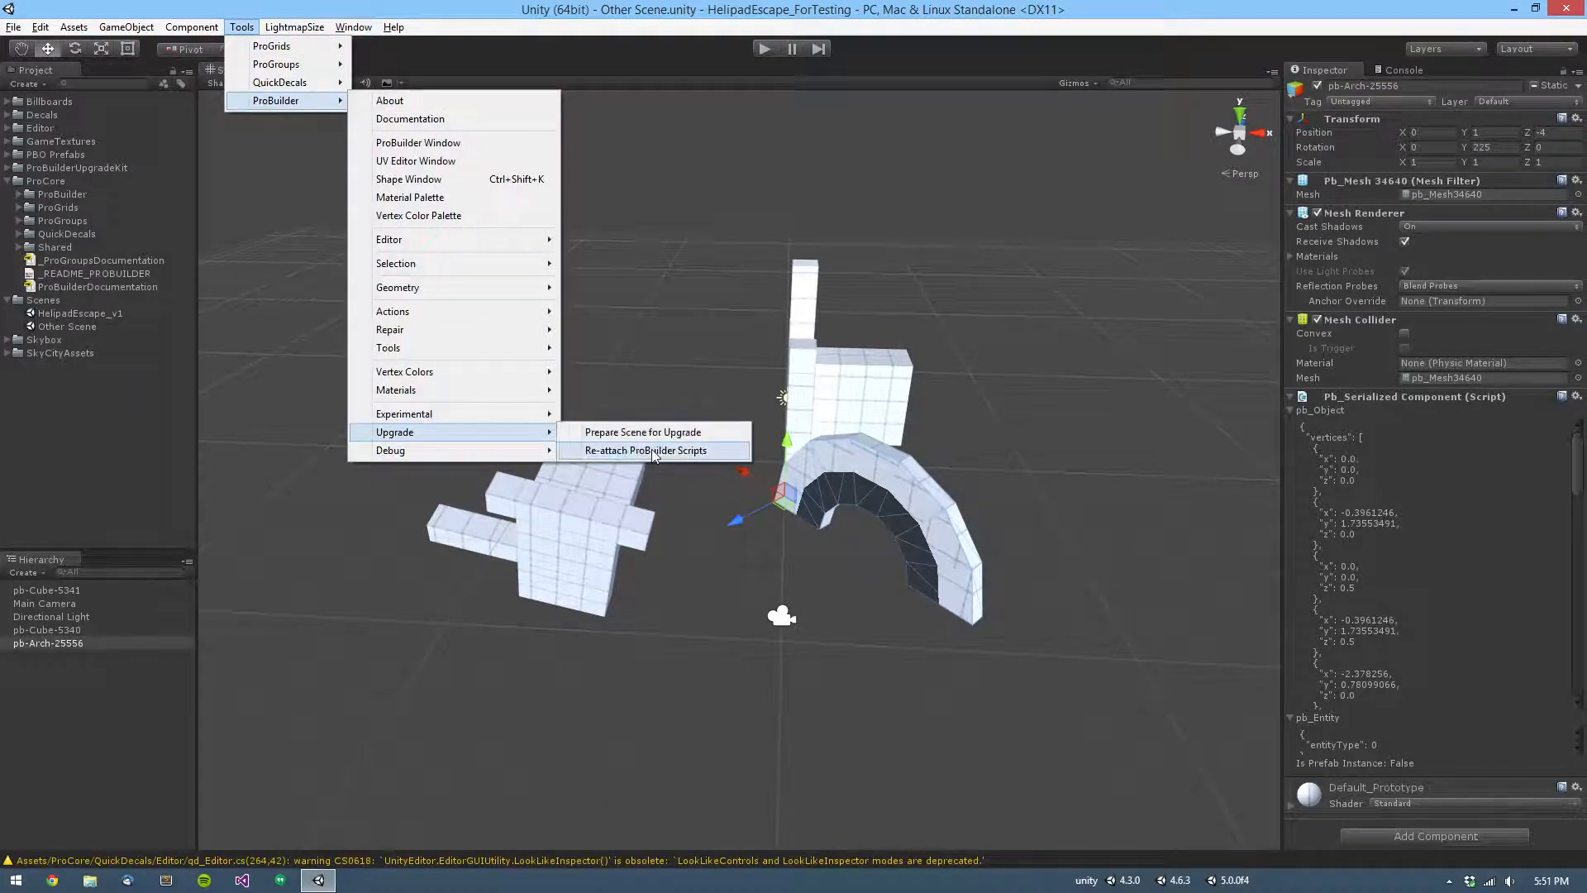
{"action": "left_click", "coordinate": [681, 451]}
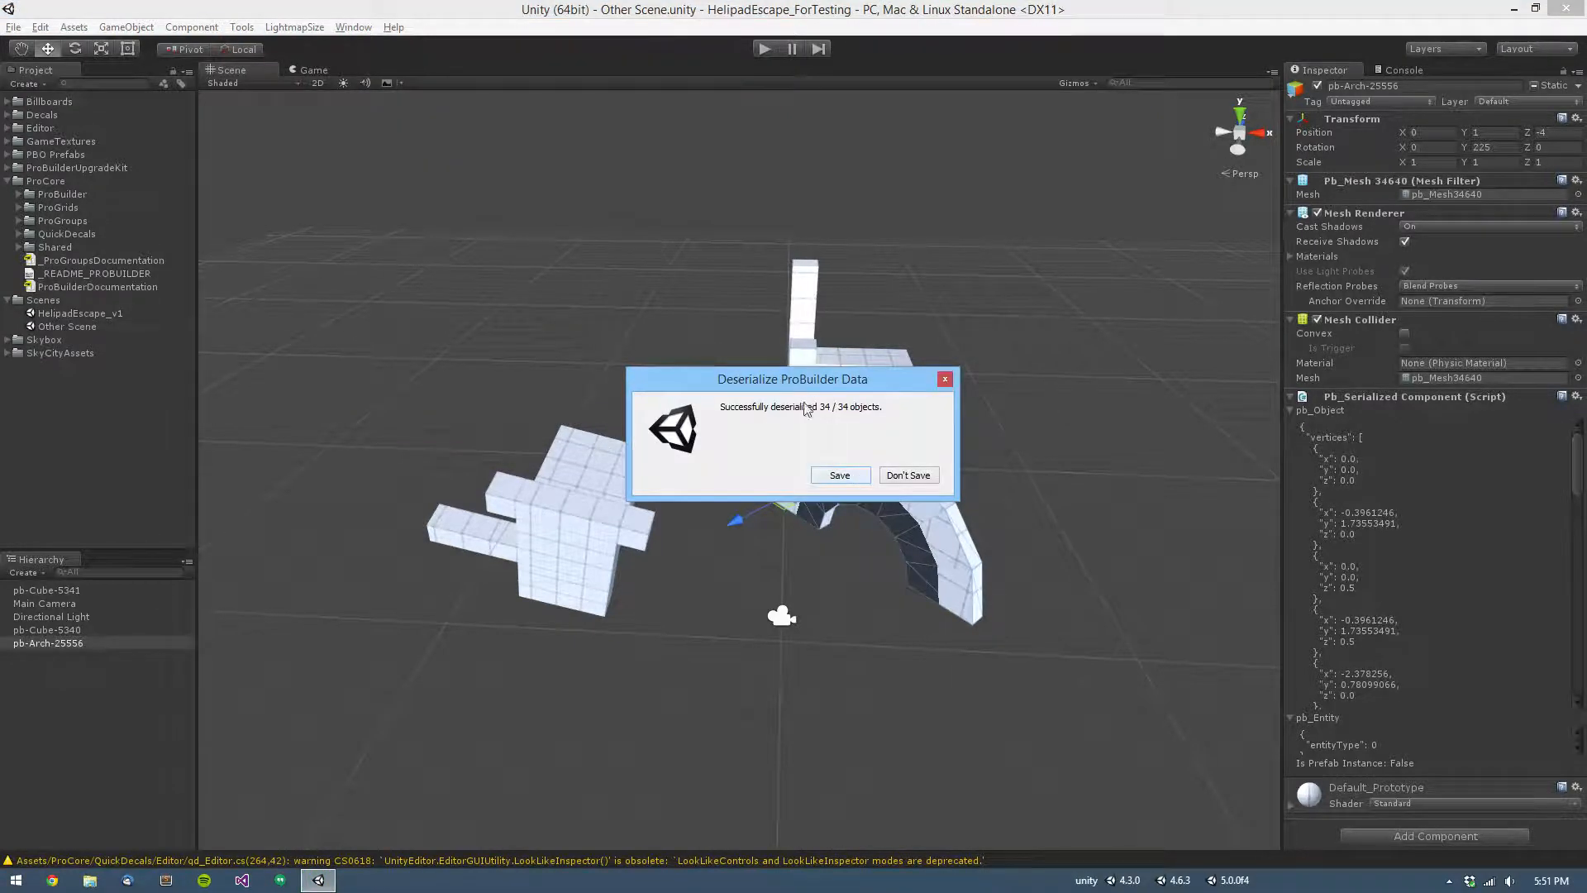
{"action": "left_click_drag", "start_coordinate": [821, 380], "coordinate": [564, 241]}
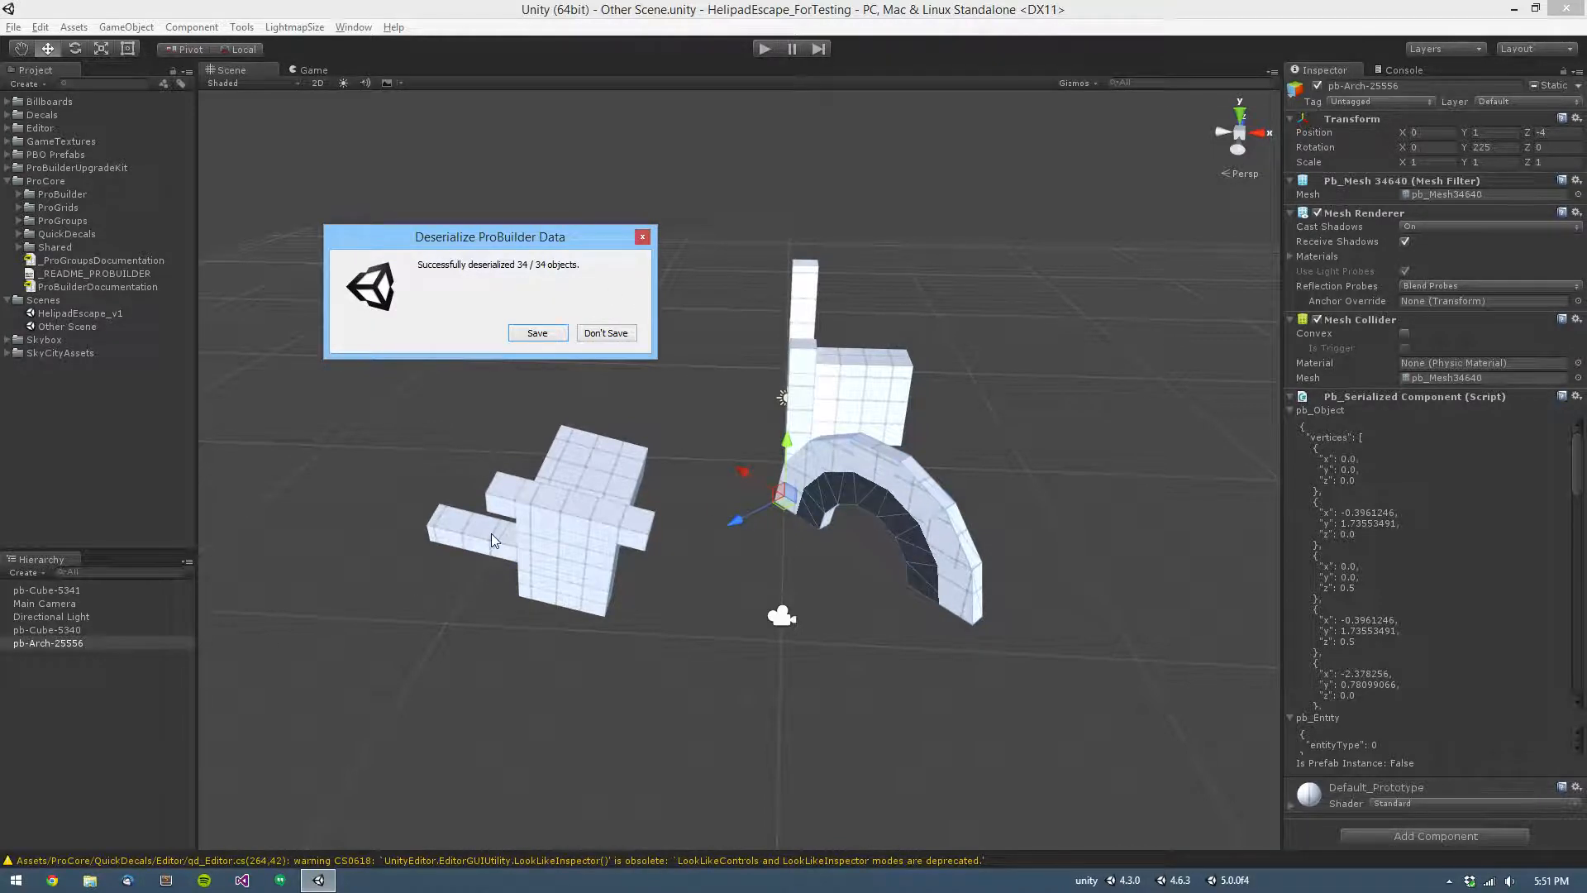
{"action": "left_click_drag", "start_coordinate": [551, 237], "coordinate": [547, 260]}
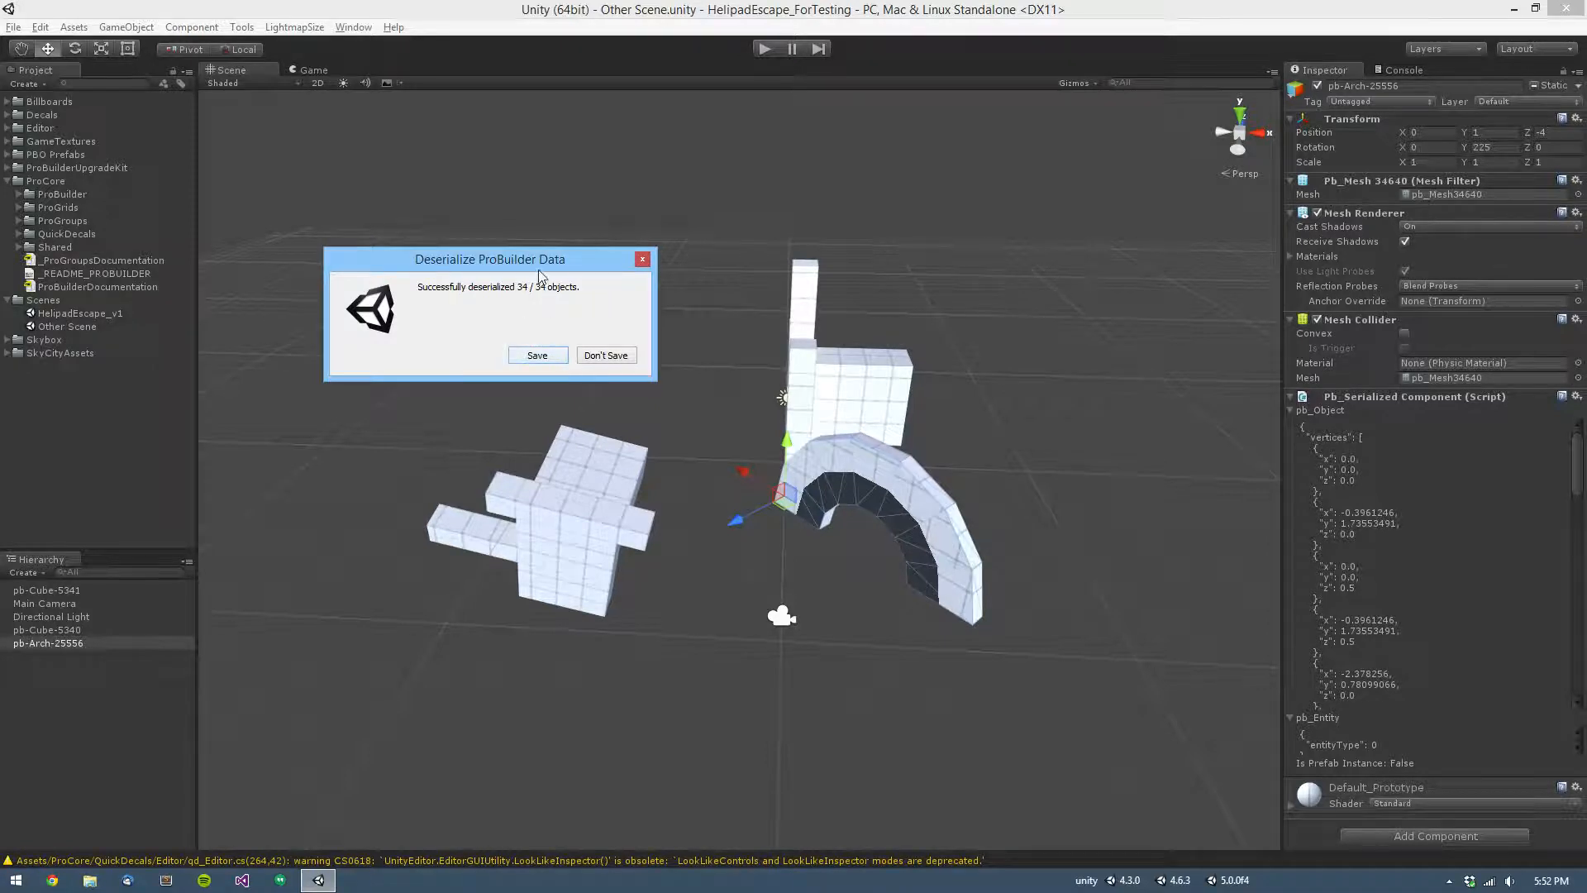
{"action": "left_click_drag", "start_coordinate": [547, 266], "coordinate": [562, 258]}
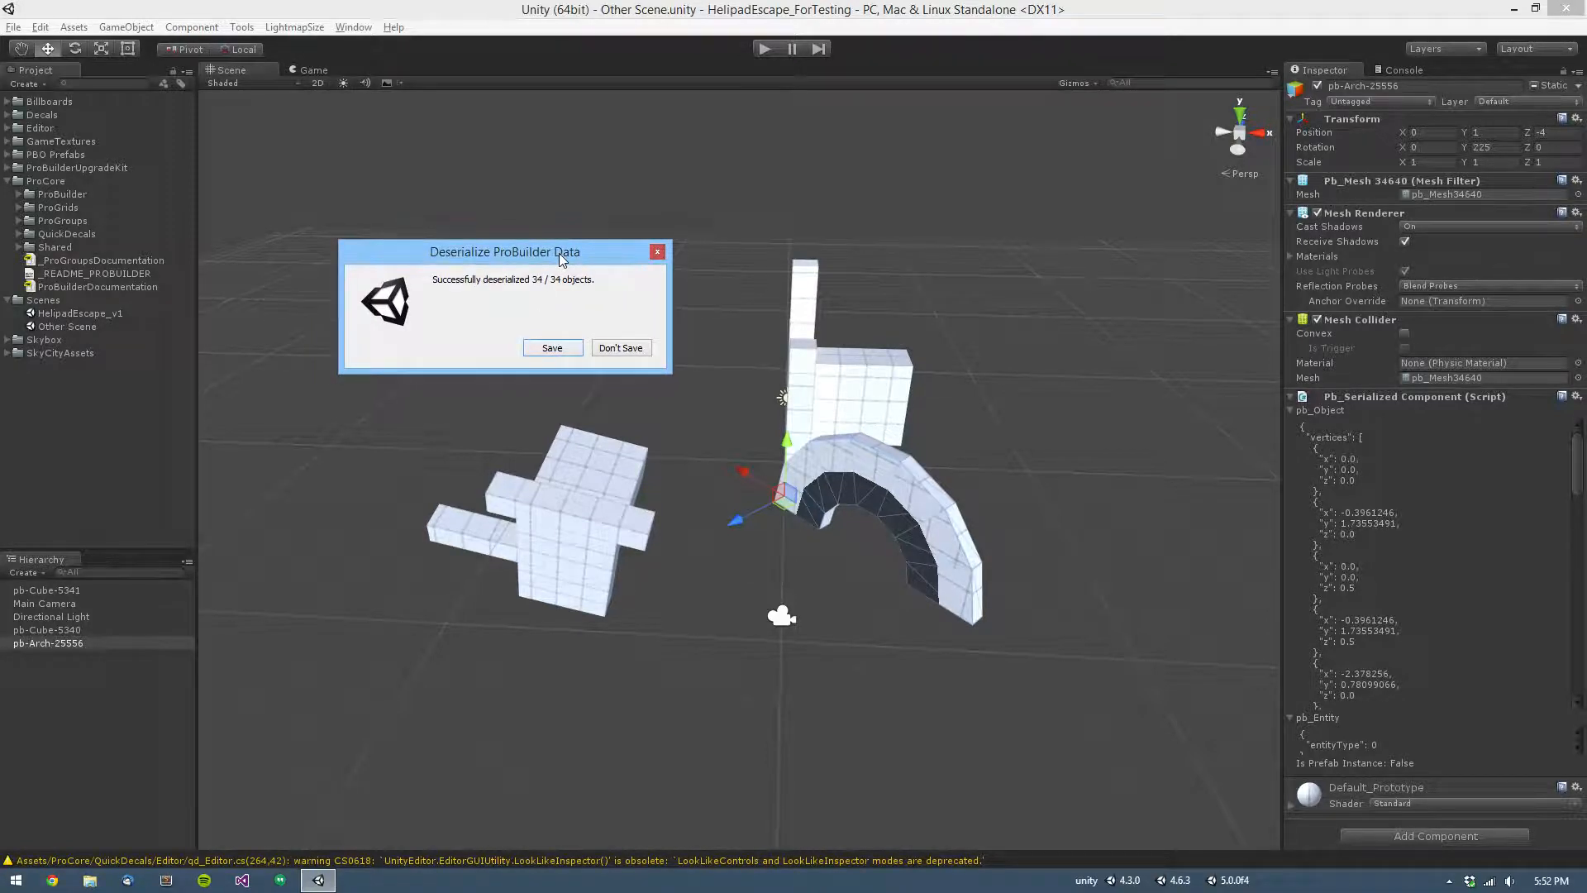
{"action": "left_click_drag", "start_coordinate": [556, 251], "coordinate": [584, 251]}
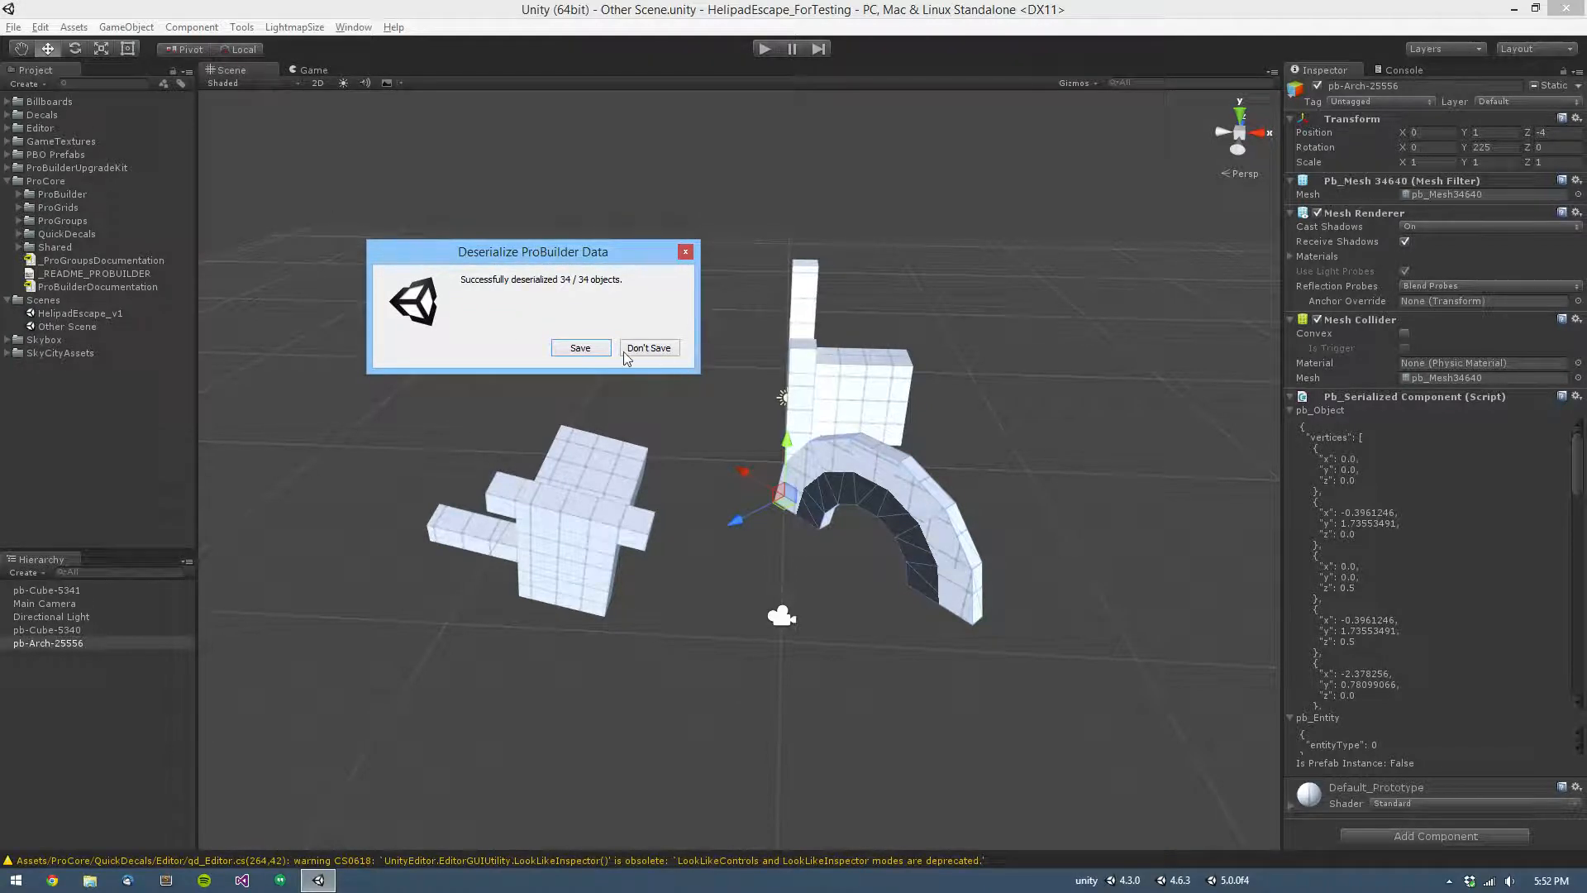
{"action": "left_click", "coordinate": [580, 348]}
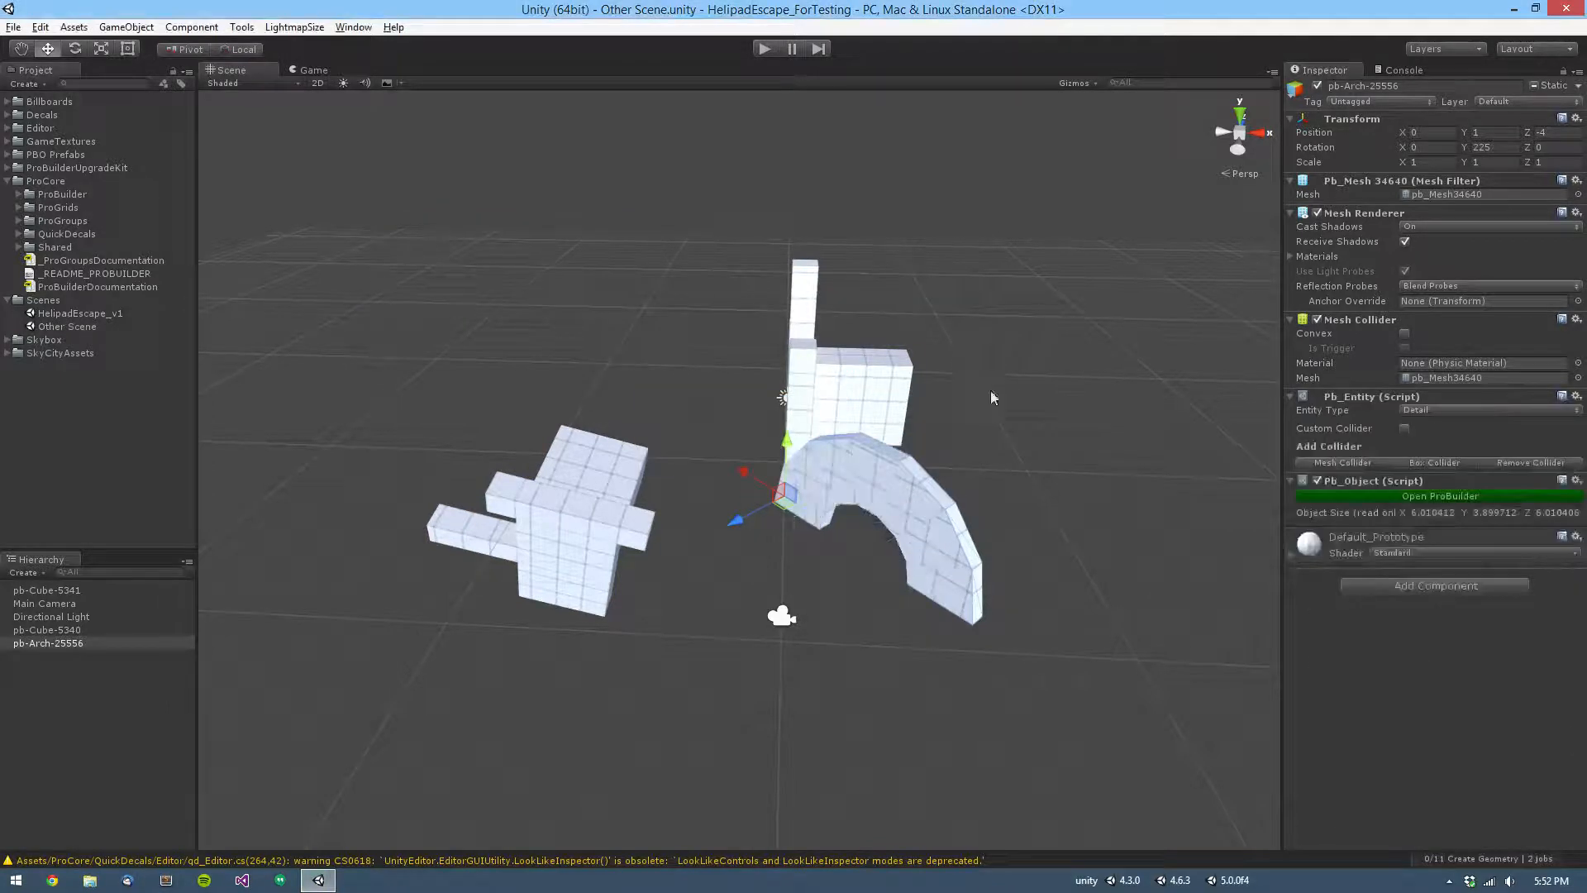
Step: Examine the arch and the cube shapes in Other Scene from several angles to check their geometry
{"action": "scroll", "coordinate": [889, 518], "scroll_direction": "up", "scroll_amount": 2}
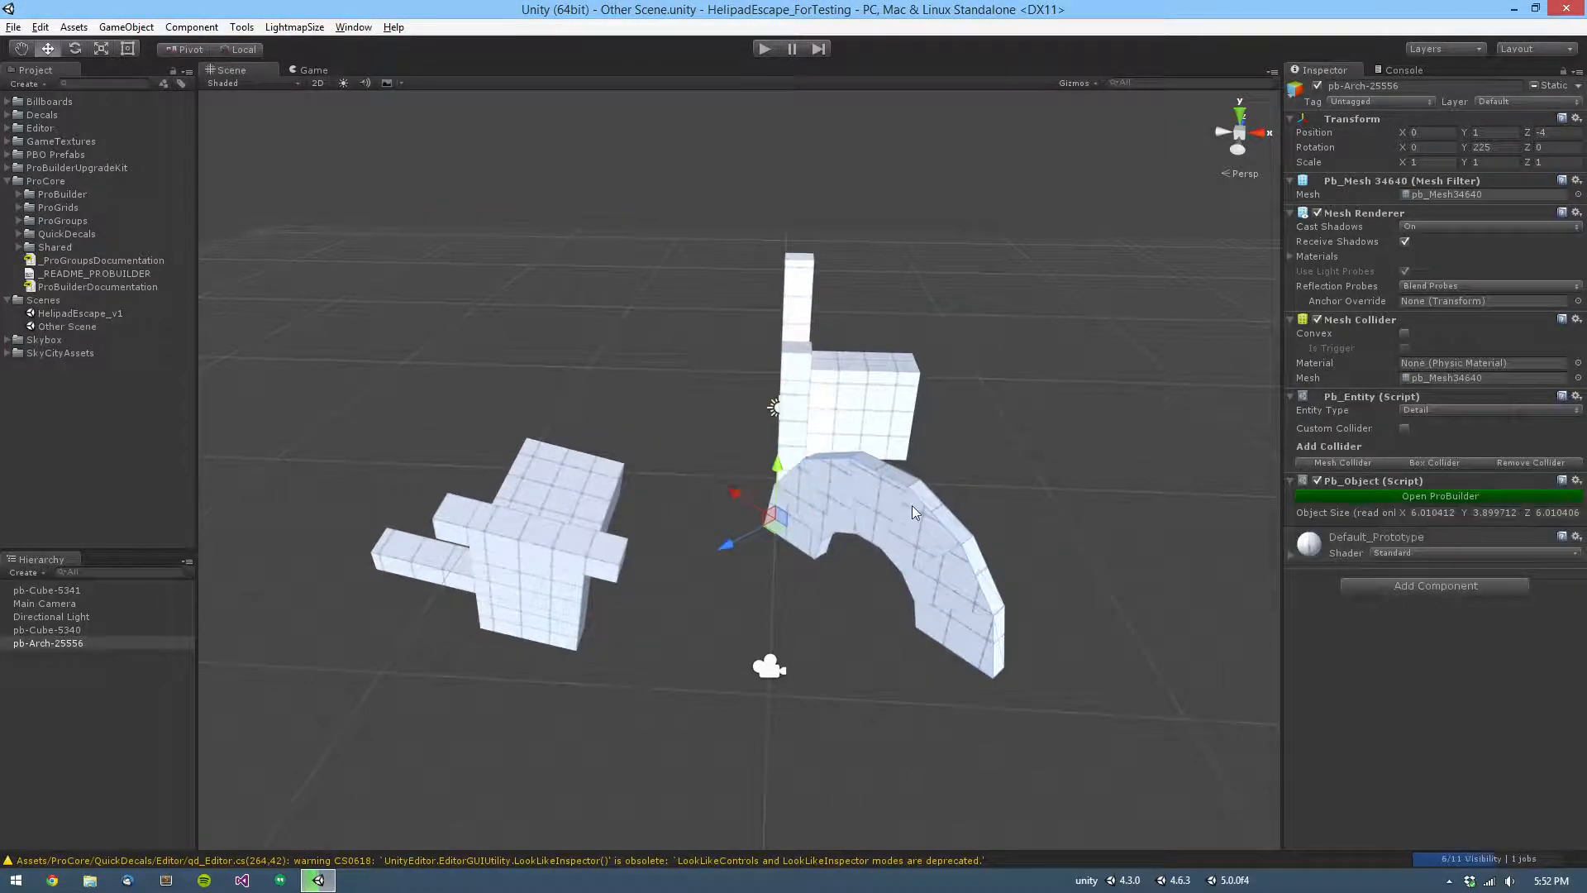
{"action": "middle_click_drag", "start_coordinate": [872, 503], "coordinate": [852, 497]}
{"action": "scroll", "coordinate": [852, 496], "scroll_direction": "up", "scroll_amount": 1}
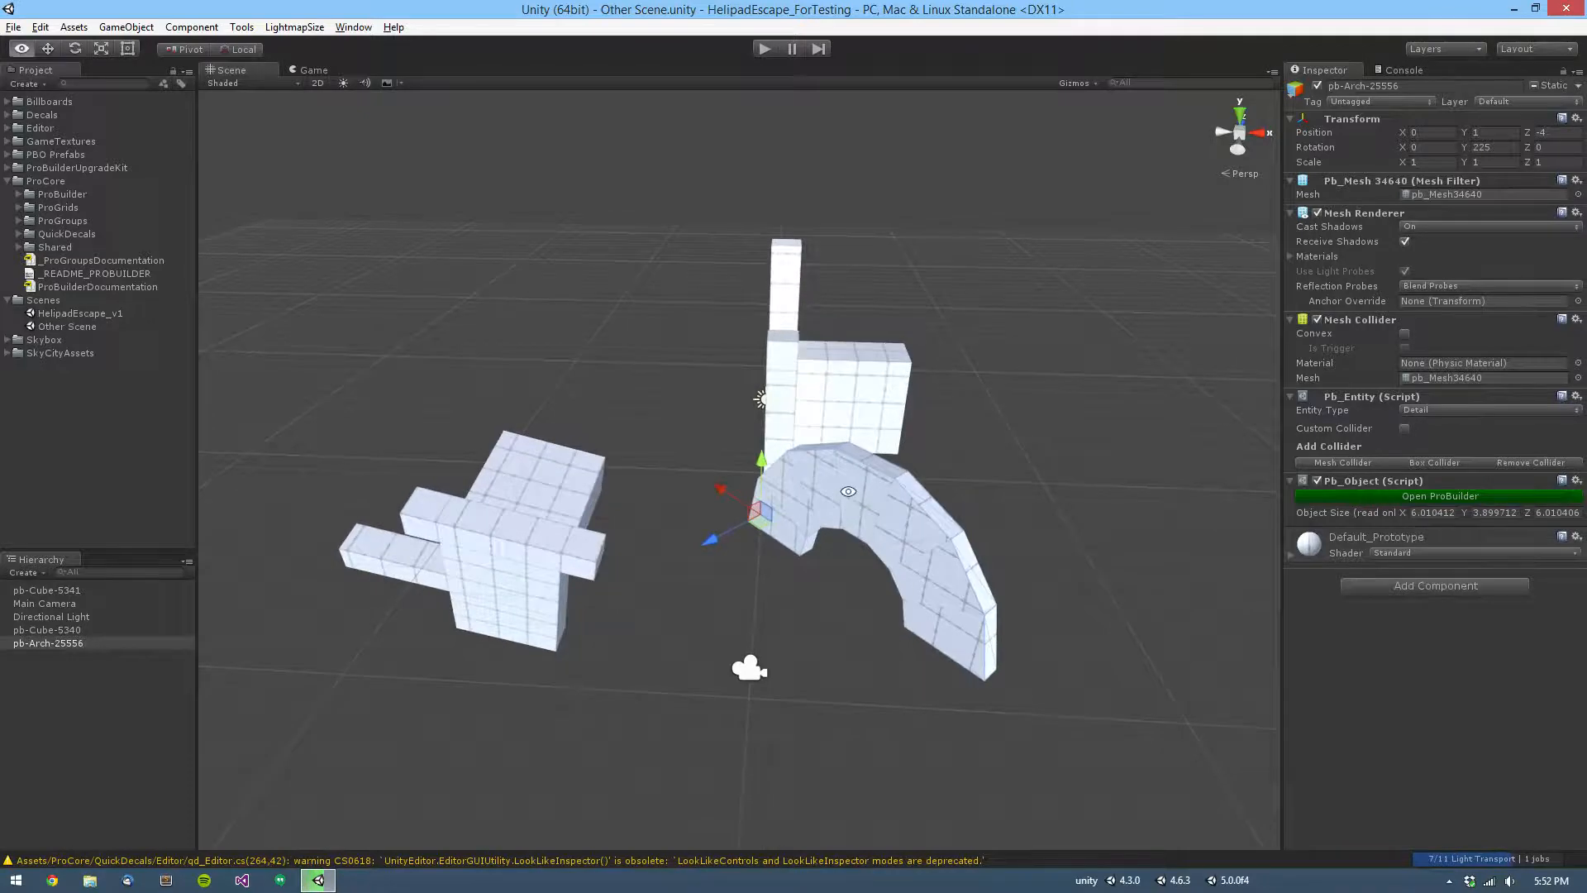
{"action": "mouse_move", "coordinate": [848, 490]}
{"action": "left_mouse_down", "text": "alt"}
{"action": "mouse_move", "coordinate": [1048, 404]}
{"action": "mouse_move", "coordinate": [855, 473]}
{"action": "left_mouse_up", "text": "alt"}
{"action": "scroll", "coordinate": [856, 472], "scroll_direction": "up", "scroll_amount": 1}
{"action": "middle_click_drag", "start_coordinate": [995, 504], "coordinate": [887, 439]}
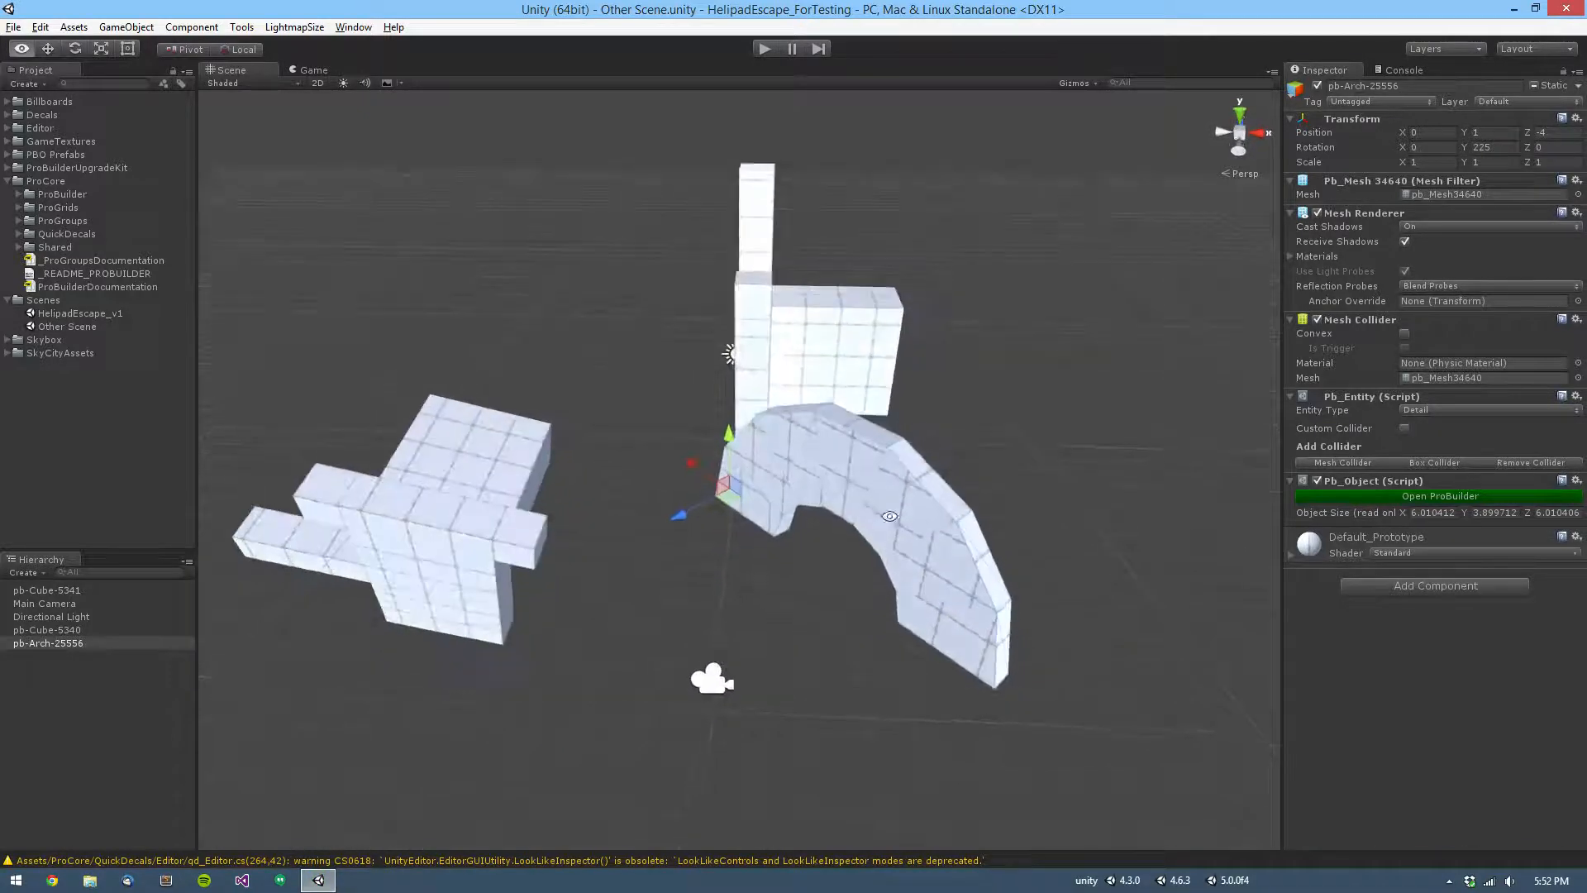
{"action": "left_click", "coordinate": [810, 534]}
{"action": "left_click_drag", "start_coordinate": [810, 533], "coordinate": [744, 463], "text": "alt"}
{"action": "left_click", "coordinate": [833, 473]}
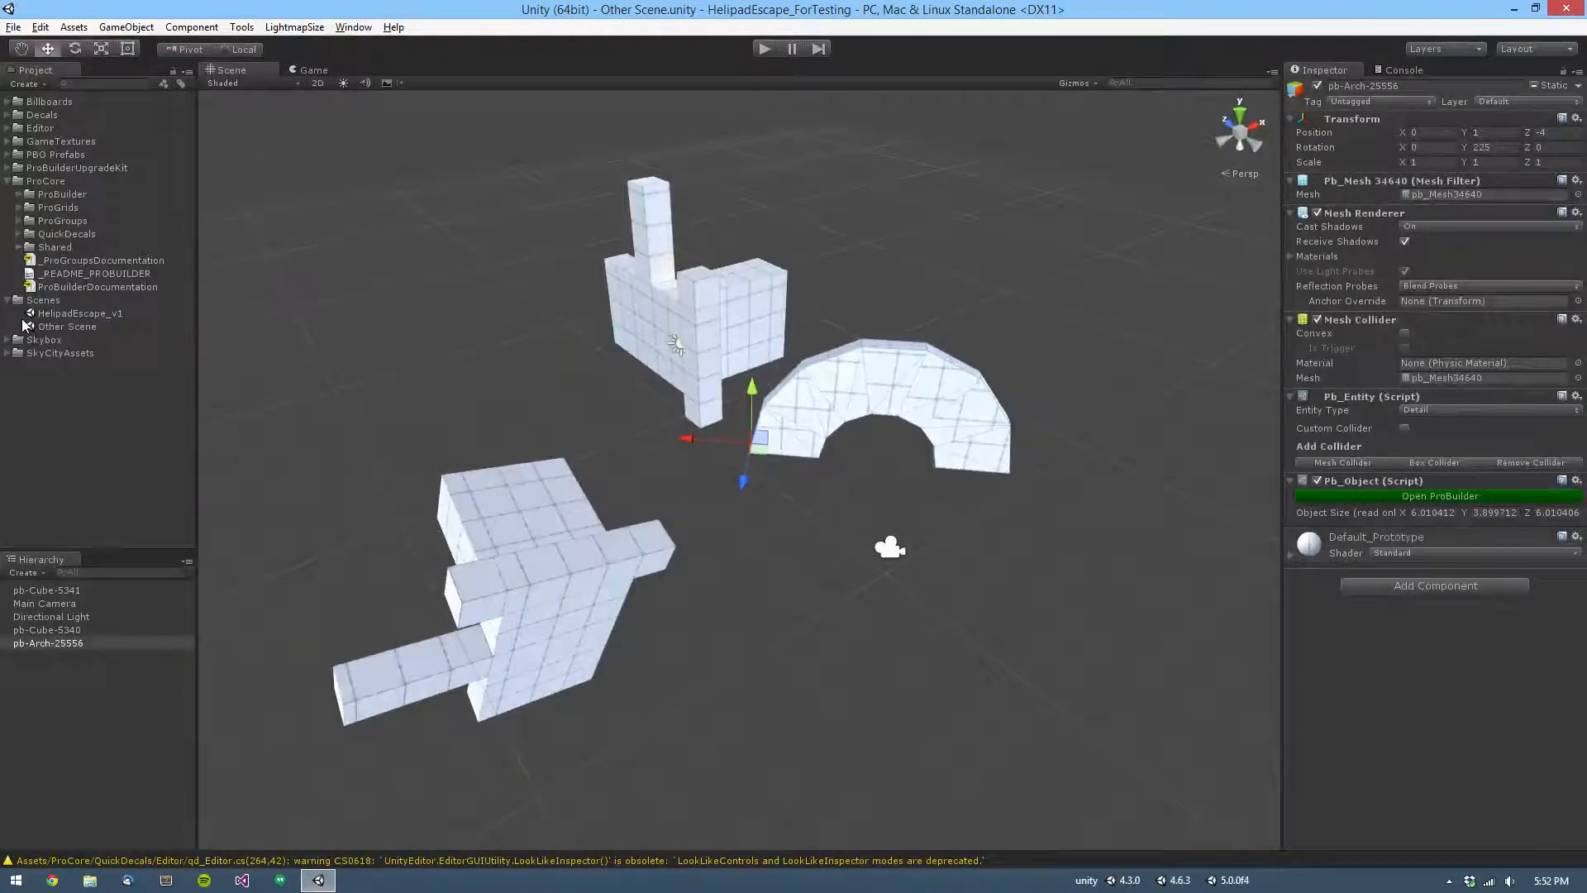
Step: Open the HelipadEscape_v1 scene, select Lvl_1_Floor_Exterior and expand the pb_Object data in its serialized component
{"action": "double_click", "coordinate": [76, 314]}
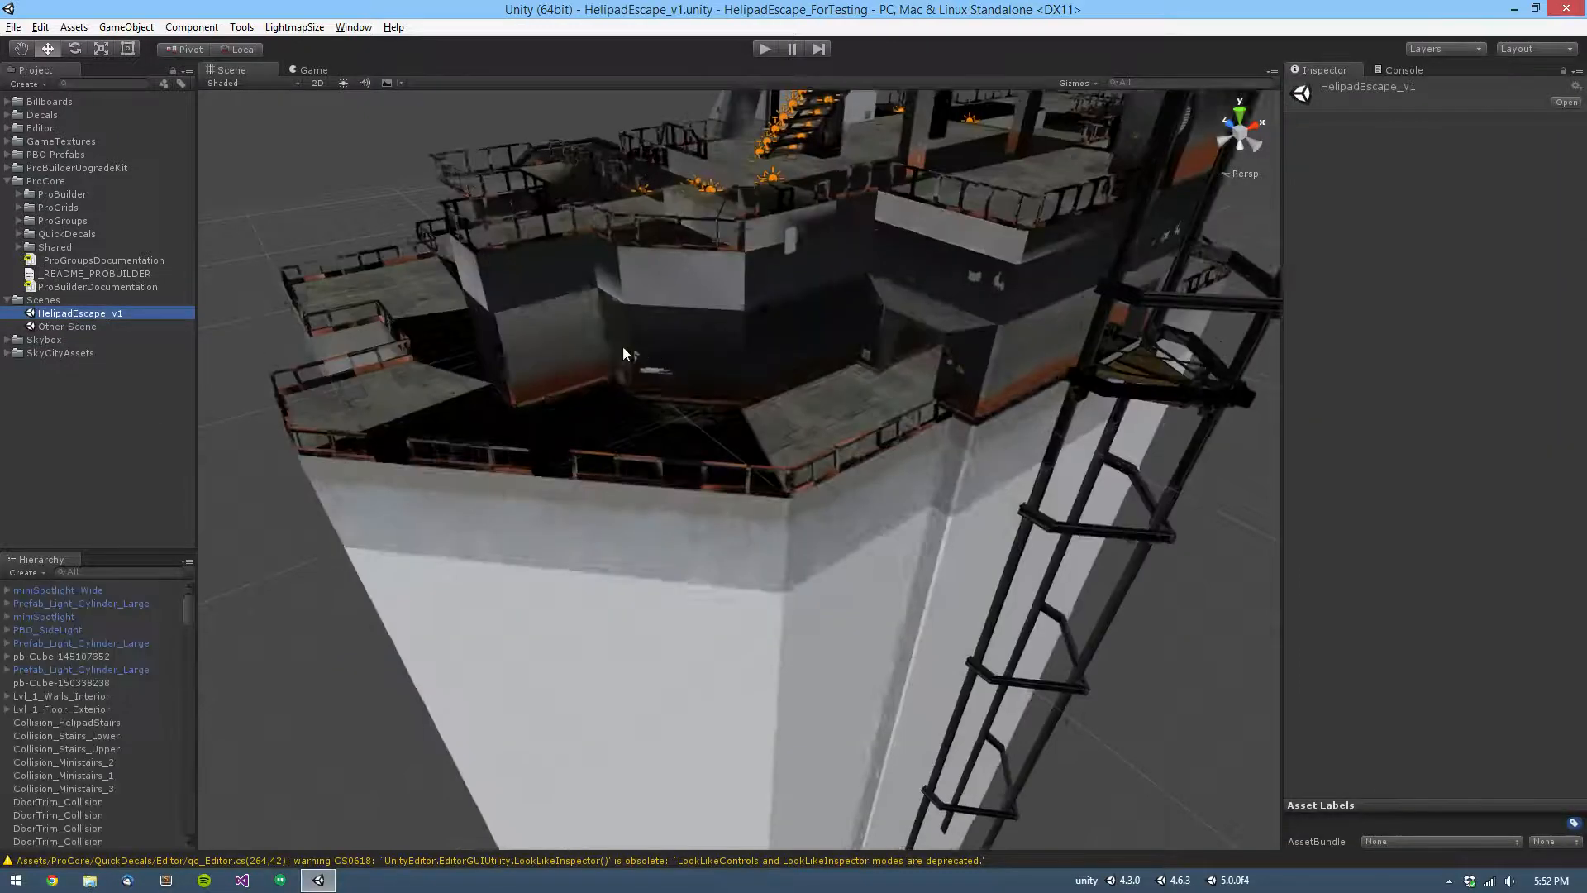
{"action": "mouse_move", "coordinate": [623, 347]}
{"action": "left_mouse_down", "text": "alt"}
{"action": "mouse_move", "coordinate": [910, 513]}
{"action": "mouse_move", "coordinate": [549, 471]}
{"action": "mouse_move", "coordinate": [637, 414]}
{"action": "mouse_move", "coordinate": [702, 424]}
{"action": "mouse_move", "coordinate": [619, 339]}
{"action": "left_mouse_up", "text": "alt"}
{"action": "left_click", "coordinate": [618, 337]}
{"action": "left_click", "coordinate": [670, 385]}
{"action": "left_click", "coordinate": [678, 561]}
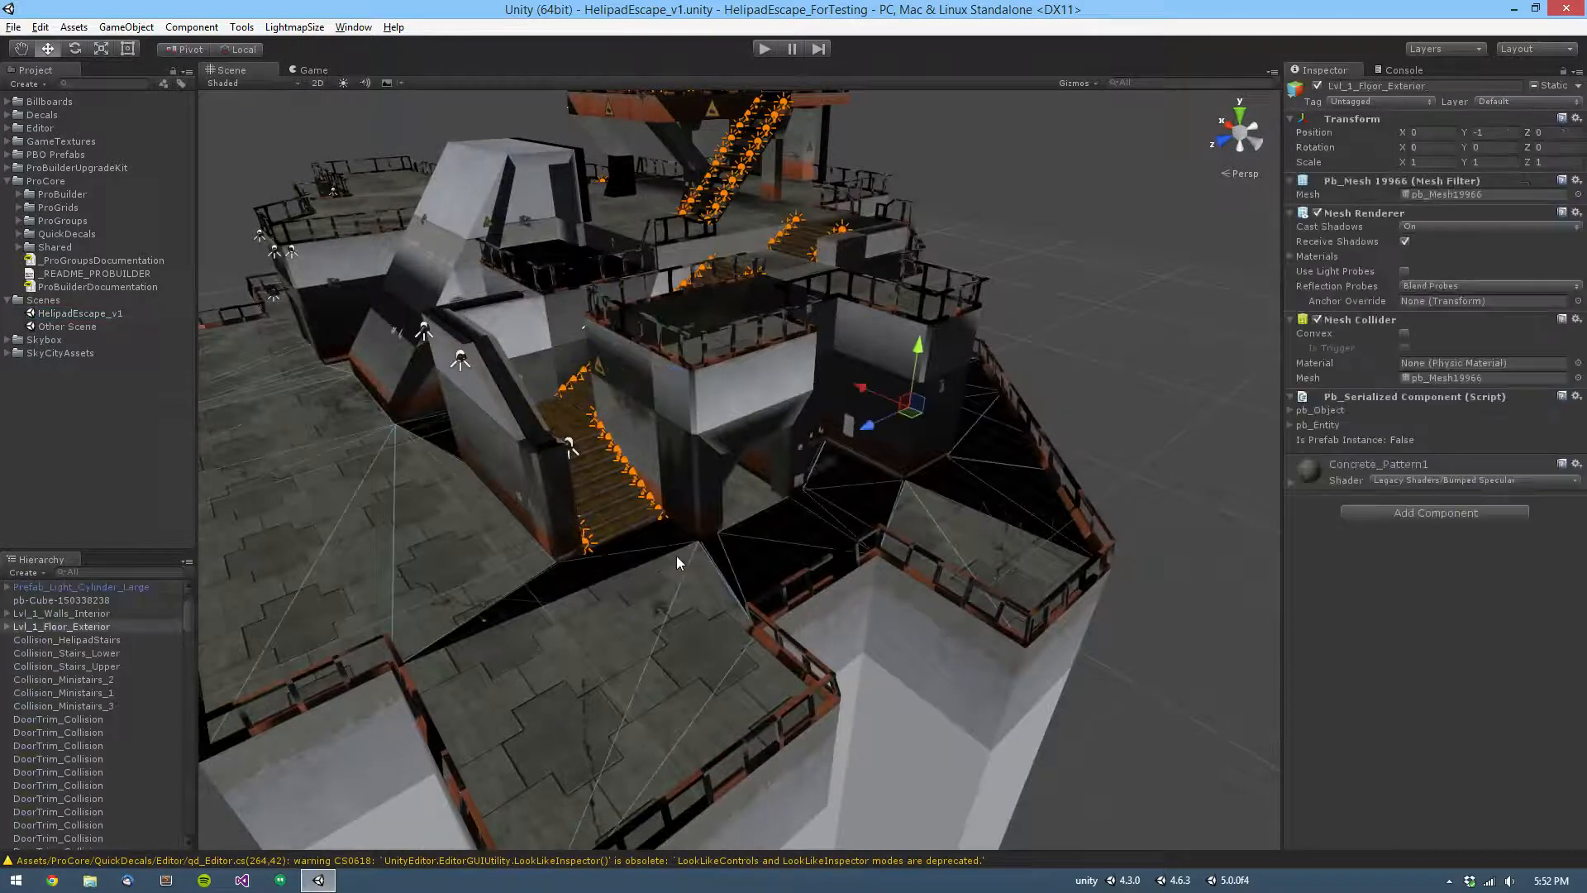
{"action": "left_click", "coordinate": [1291, 410]}
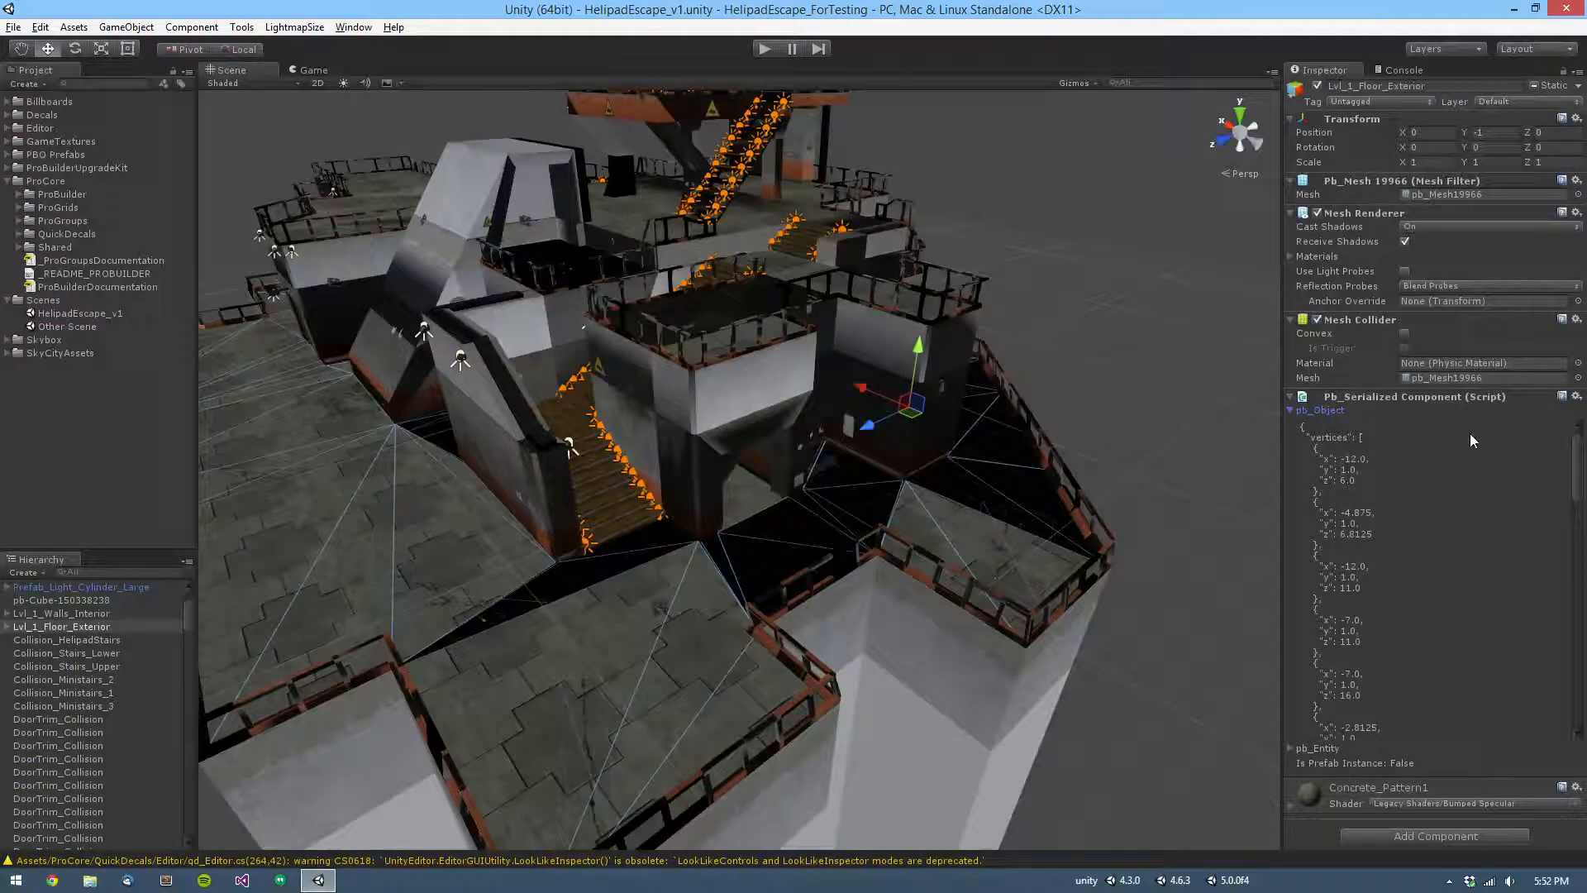
Step: Re-attach the ProBuilder scripts to the objects in HelipadEscape_v1 and save the scene
{"action": "left_click", "coordinate": [242, 27]}
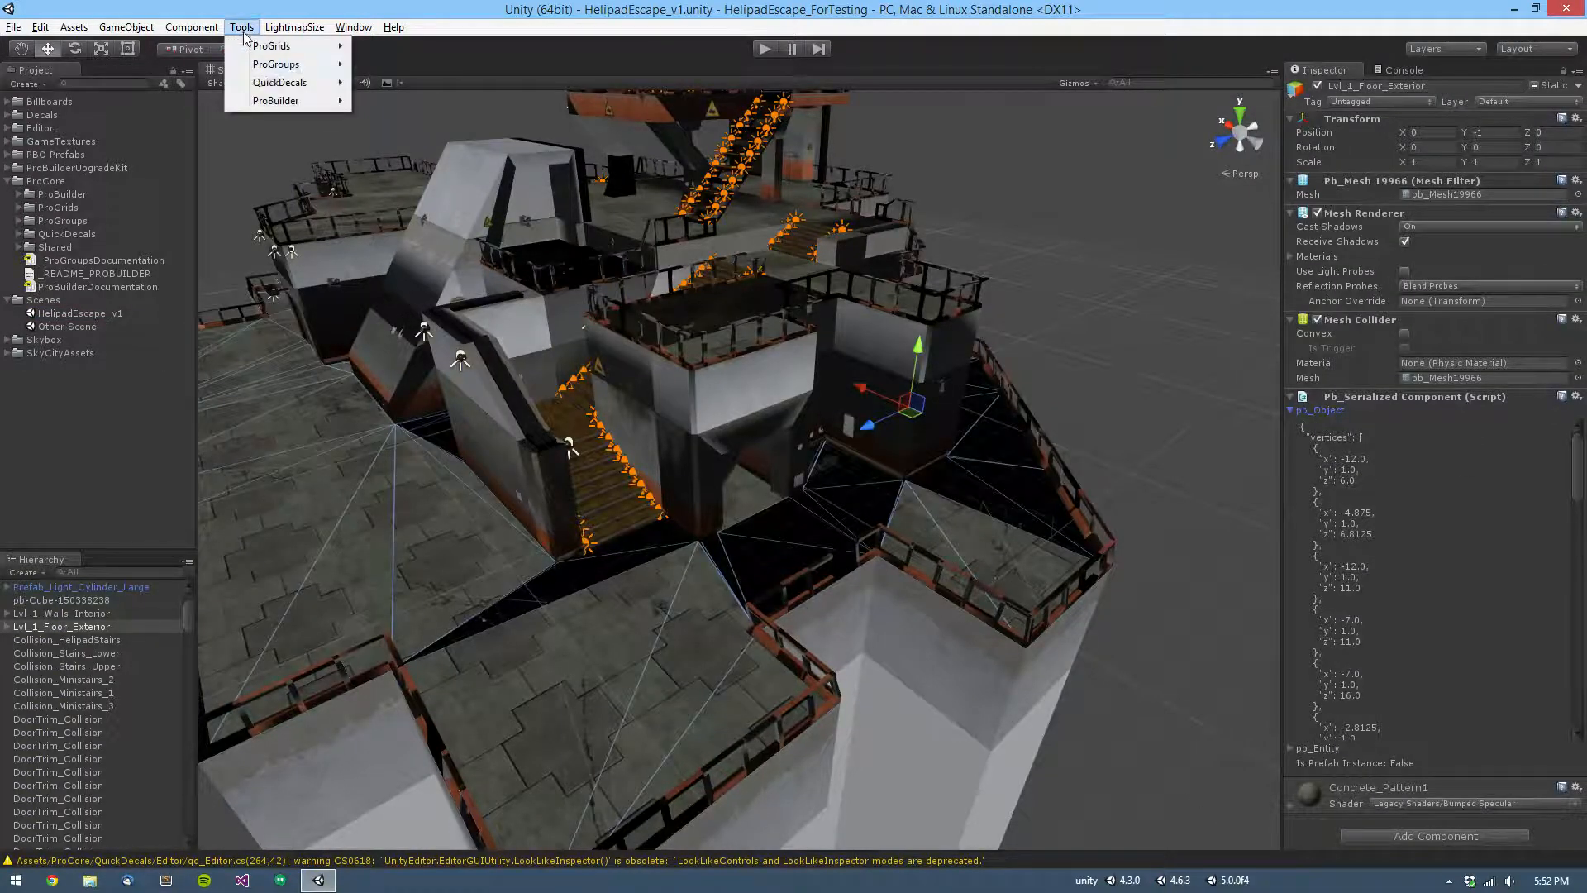
{"action": "mouse_move", "coordinate": [281, 100]}
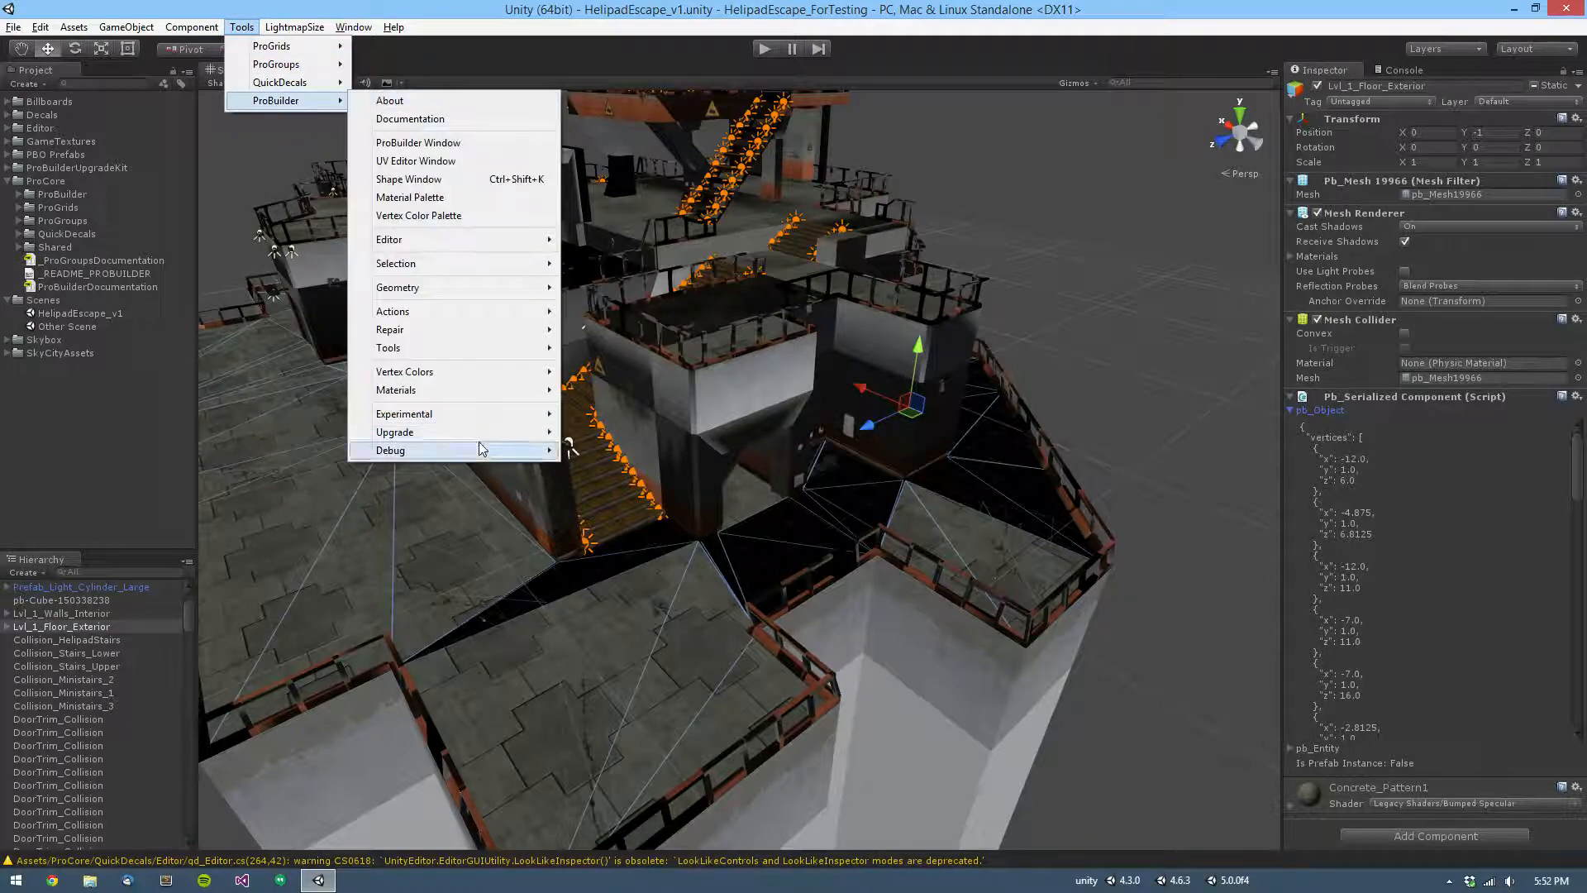
{"action": "mouse_move", "coordinate": [505, 432]}
{"action": "left_click", "coordinate": [602, 436]}
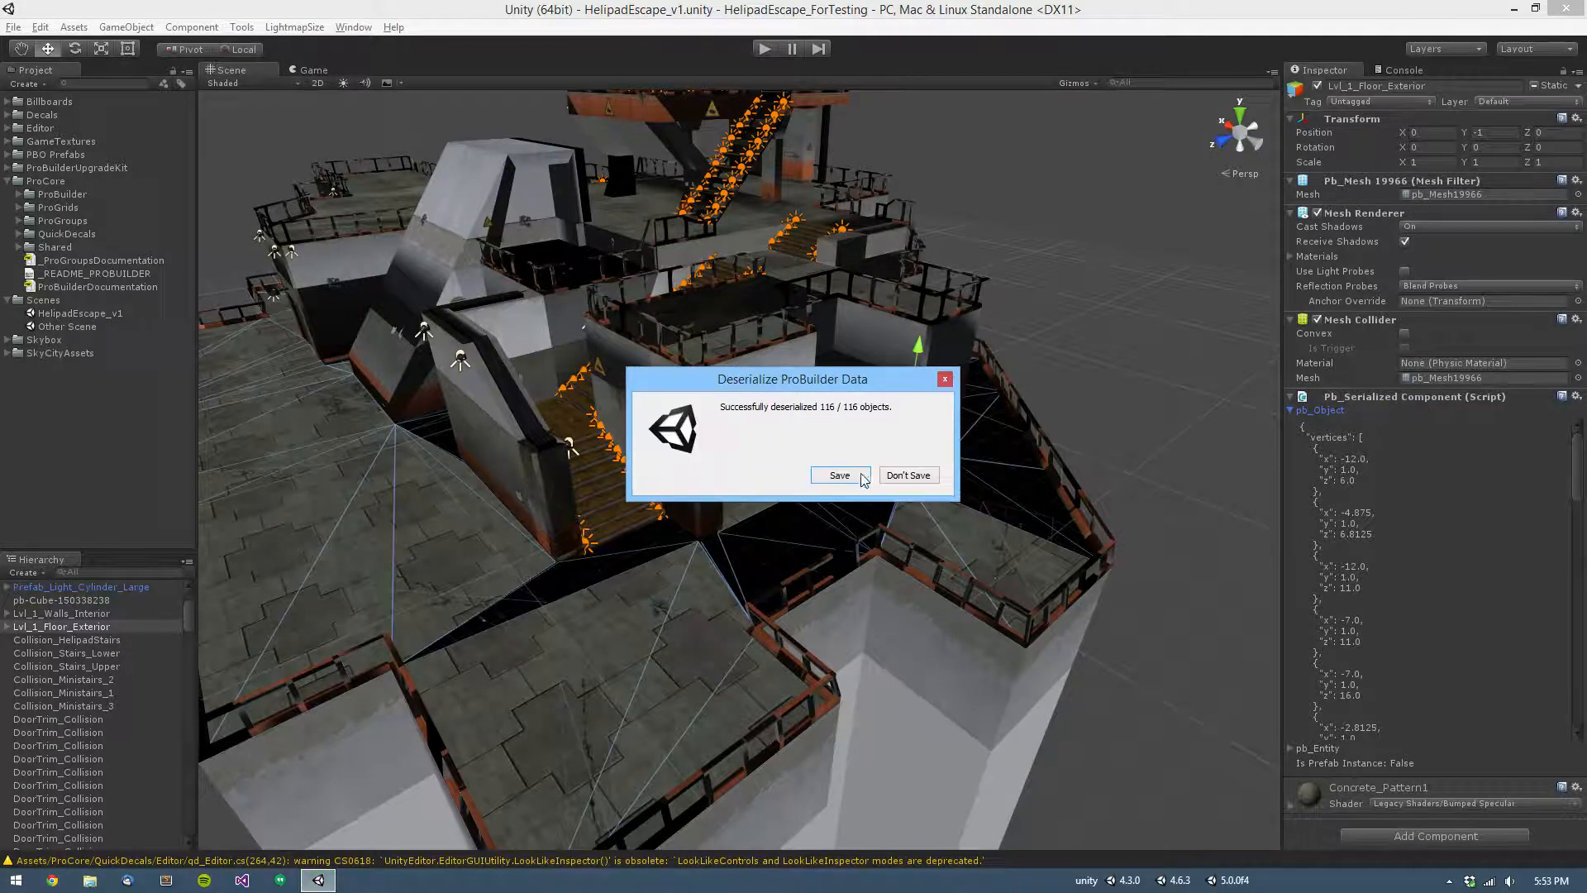
{"action": "left_click", "coordinate": [864, 477]}
Step: Expand the Pb_Entity settings of Lvl_1_Floor_Exterior and check its re-attached ProBuilder components
{"action": "left_click_drag", "start_coordinate": [1065, 425], "coordinate": [1064, 457], "text": "alt"}
{"action": "left_click", "coordinate": [1354, 400]}
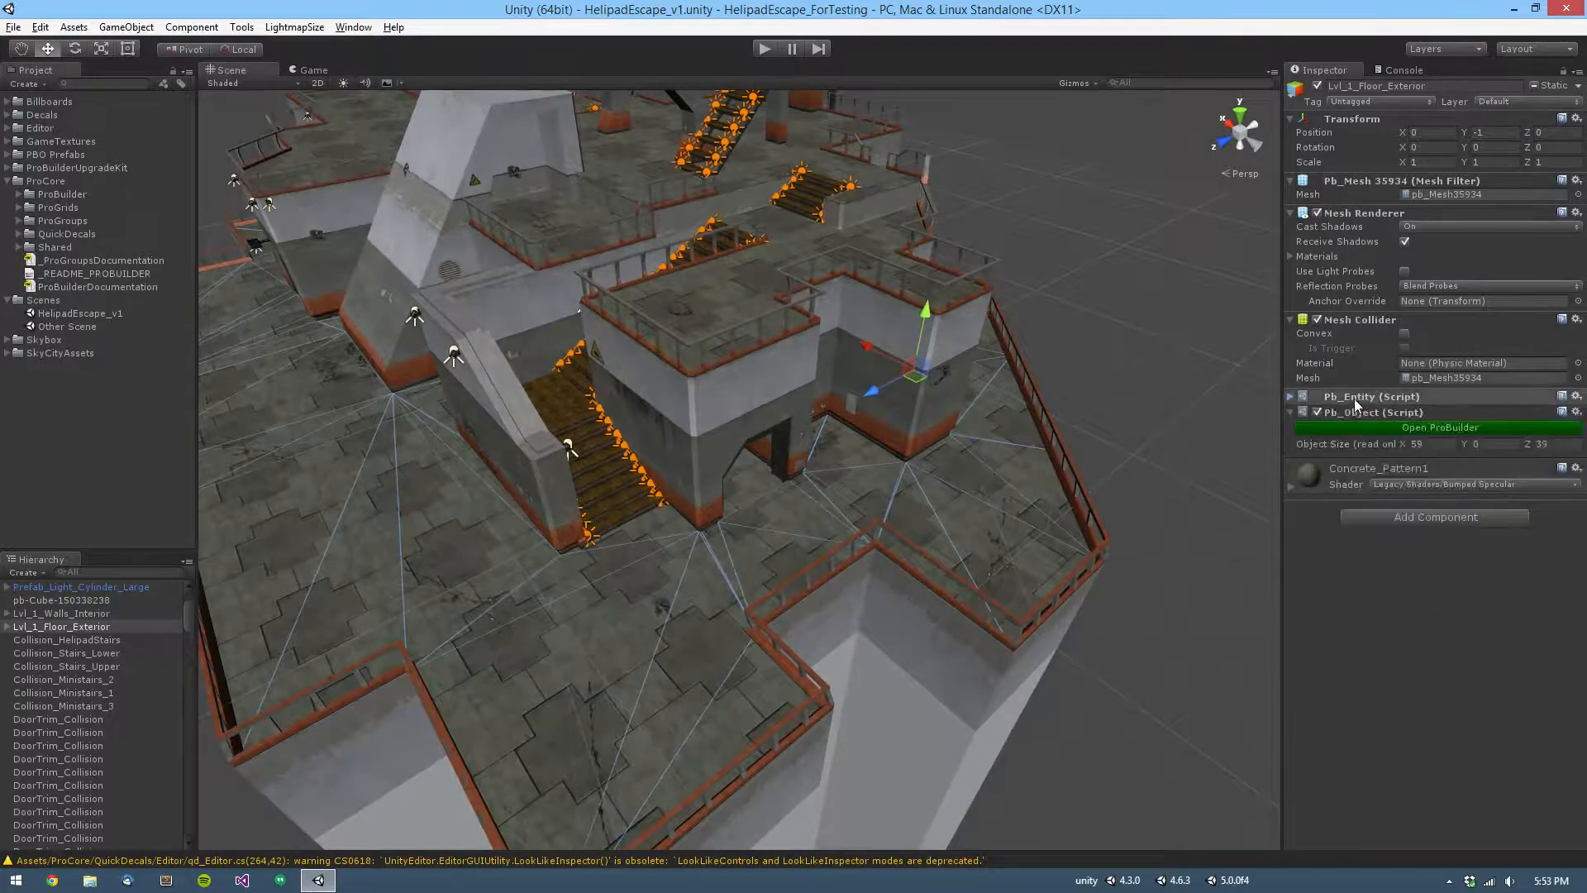
{"action": "left_click", "coordinate": [1356, 400]}
{"action": "left_click", "coordinate": [1363, 484]}
{"action": "left_click", "coordinate": [1370, 482]}
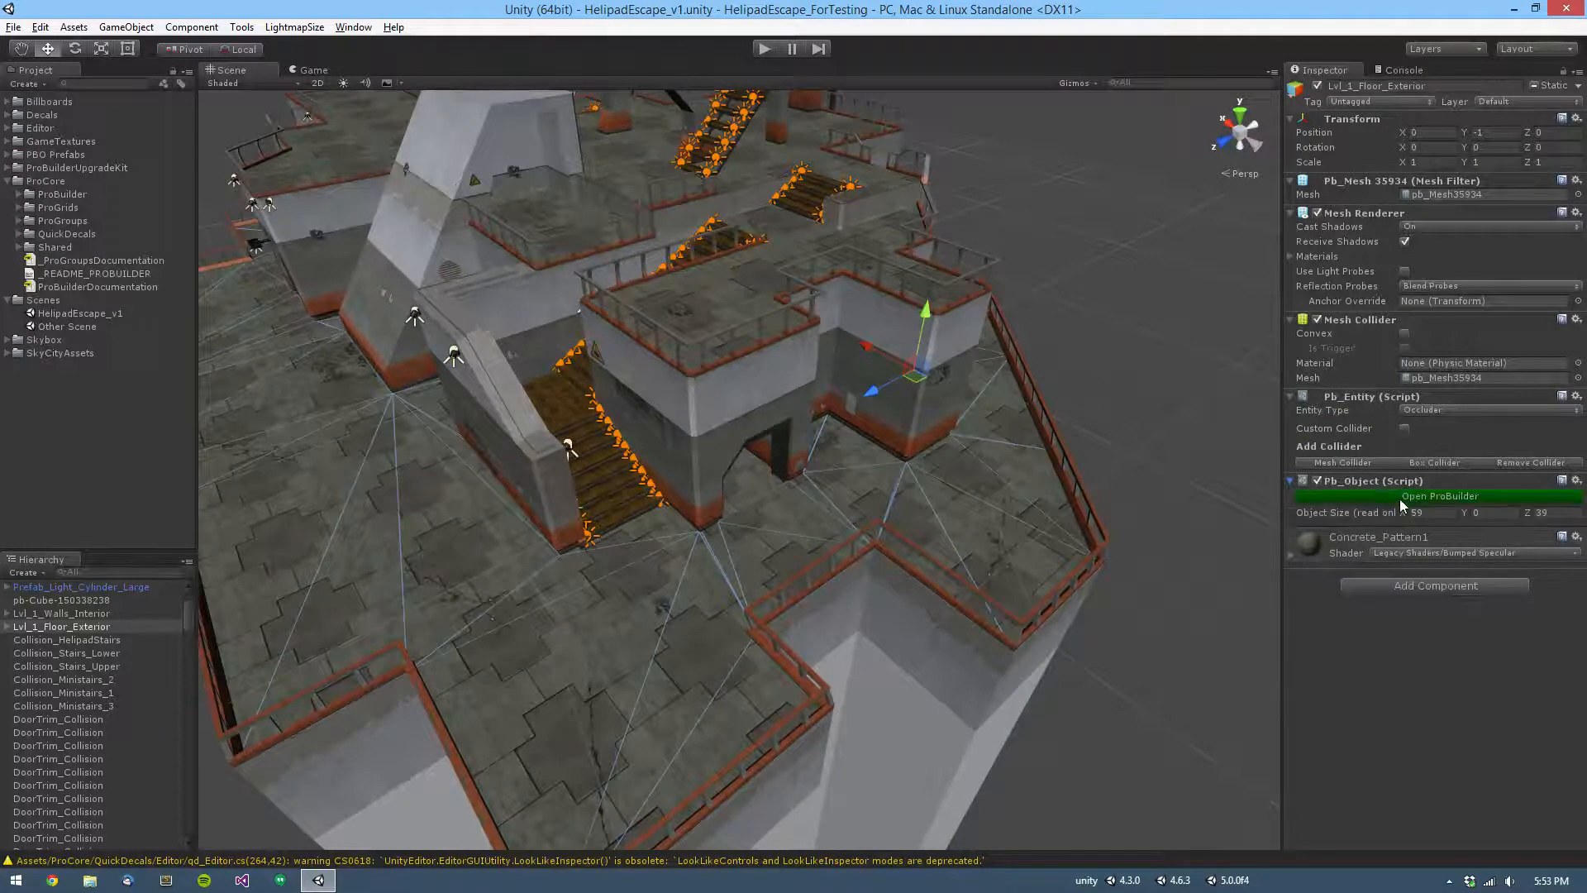
Step: Open the ProBuilder window, switch to face editing and select individual faces of the exterior floor to test them
{"action": "left_click", "coordinate": [1403, 496]}
{"action": "middle_click_drag", "start_coordinate": [811, 504], "coordinate": [863, 465]}
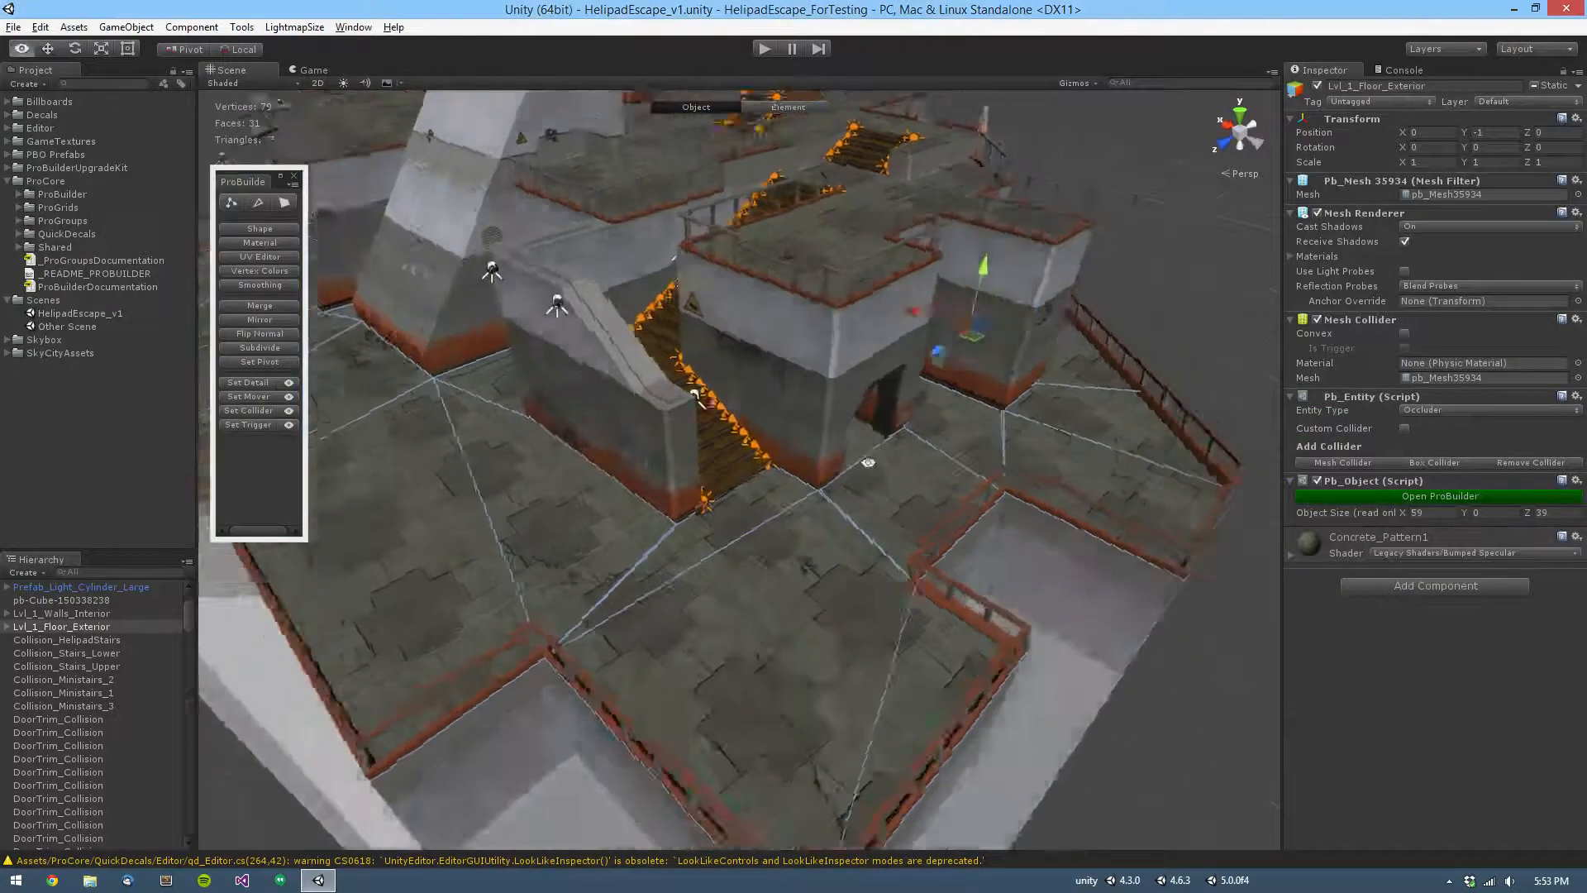
{"action": "left_click_drag", "start_coordinate": [863, 464], "coordinate": [885, 529], "text": "alt"}
{"action": "key", "text": "g"}
{"action": "left_click", "coordinate": [856, 613]}
{"action": "left_click_drag", "start_coordinate": [655, 557], "coordinate": [1327, 487], "text": "alt"}
{"action": "left_click", "coordinate": [847, 488]}
{"action": "left_click", "coordinate": [663, 513]}
{"action": "left_click", "coordinate": [594, 518]}
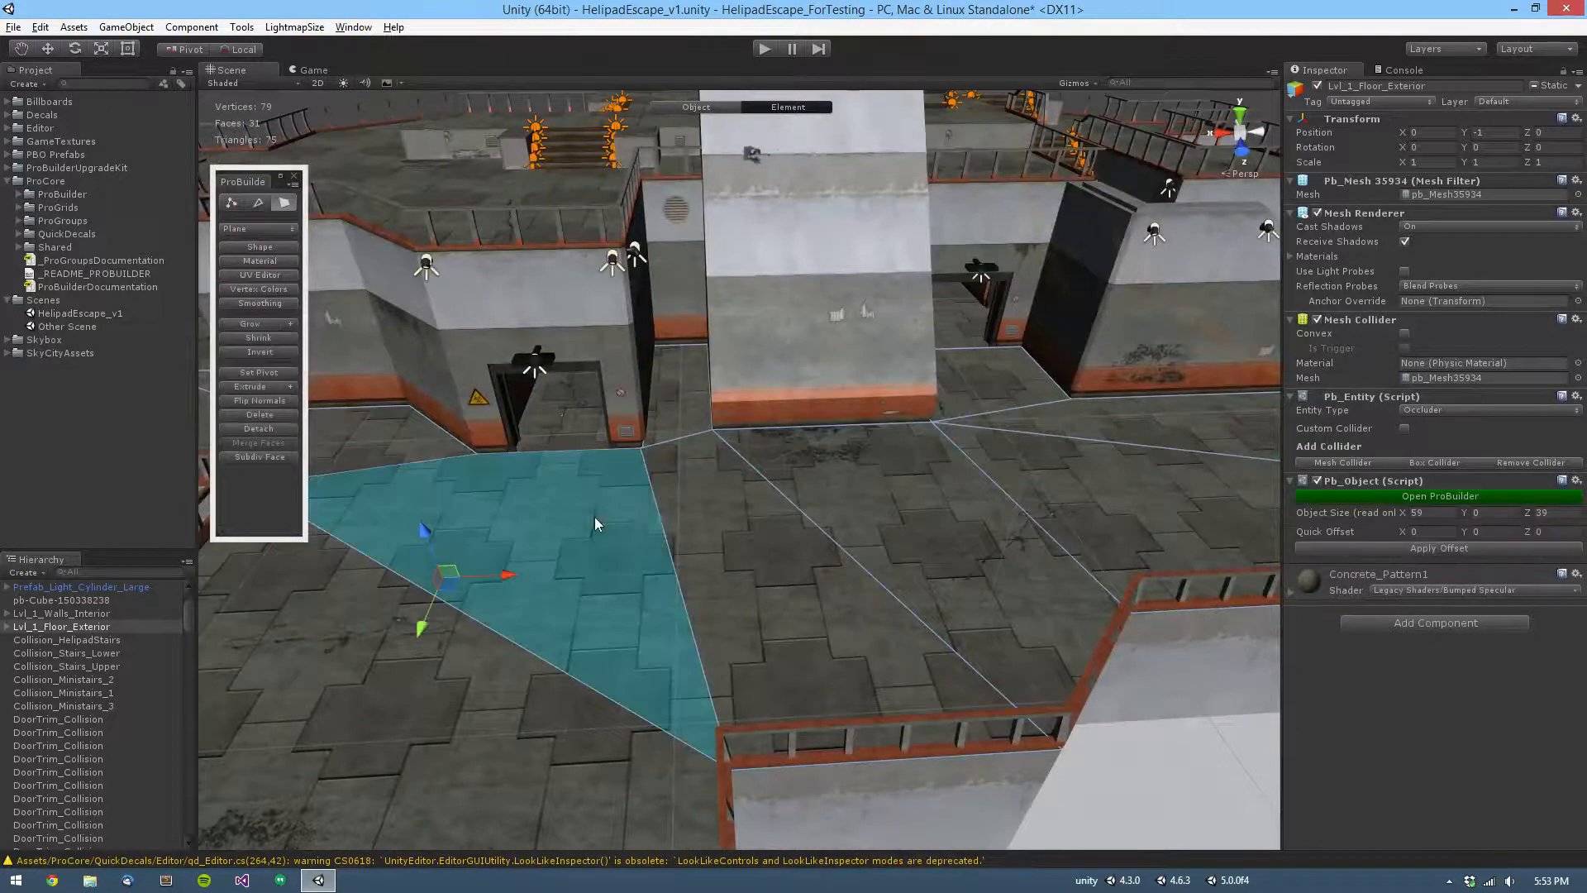
{"action": "left_click_drag", "start_coordinate": [594, 517], "coordinate": [652, 542], "text": "alt"}
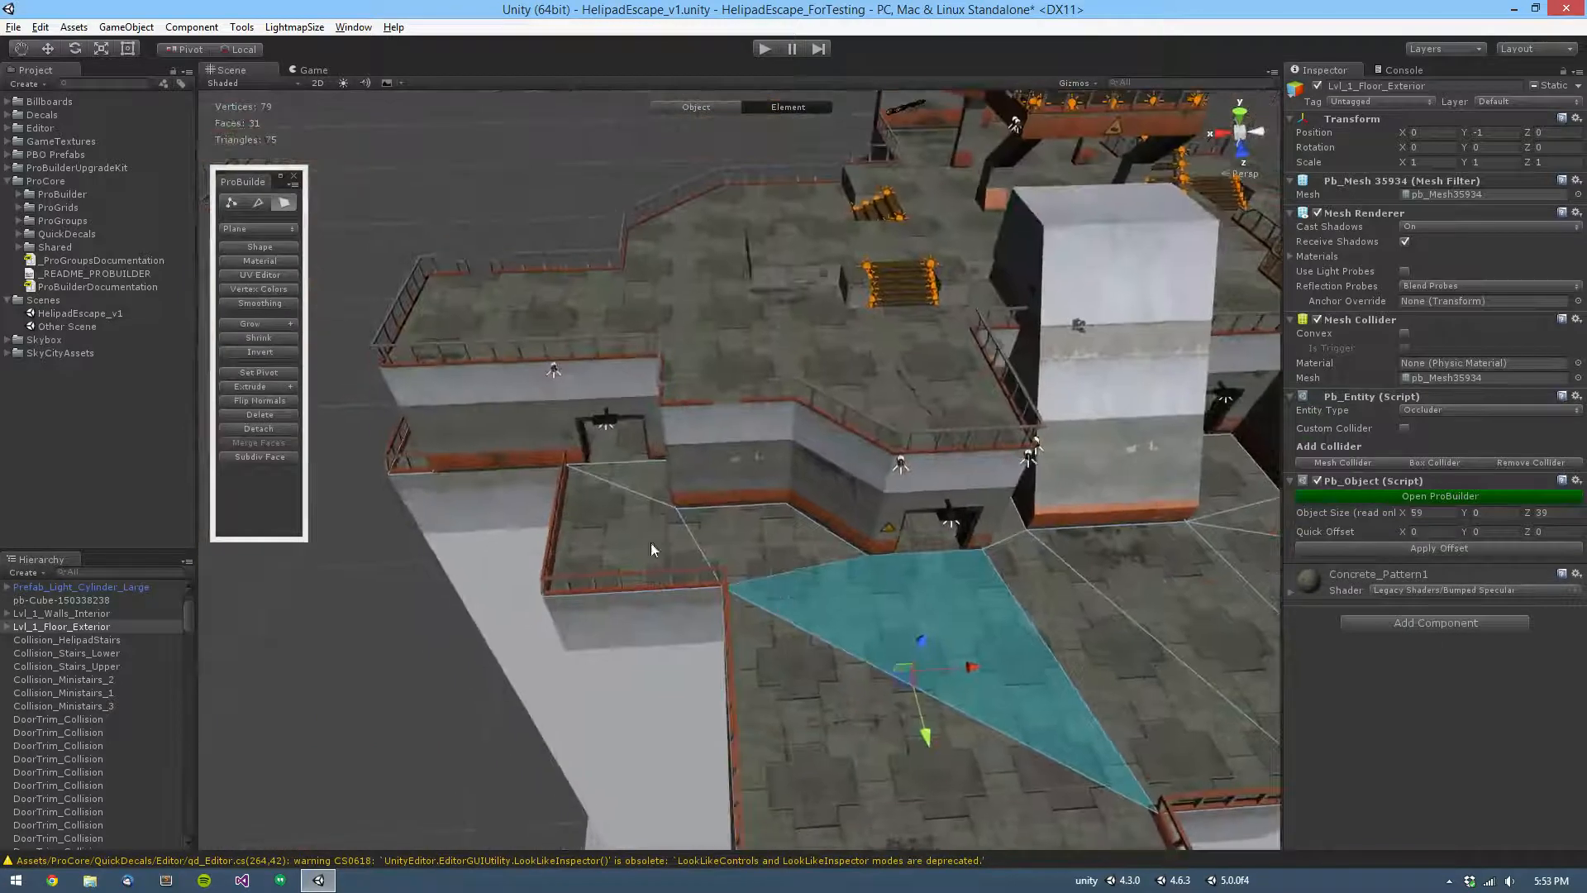
{"action": "left_click", "coordinate": [651, 542]}
{"action": "left_click_drag", "start_coordinate": [785, 498], "coordinate": [498, 414], "text": "alt"}
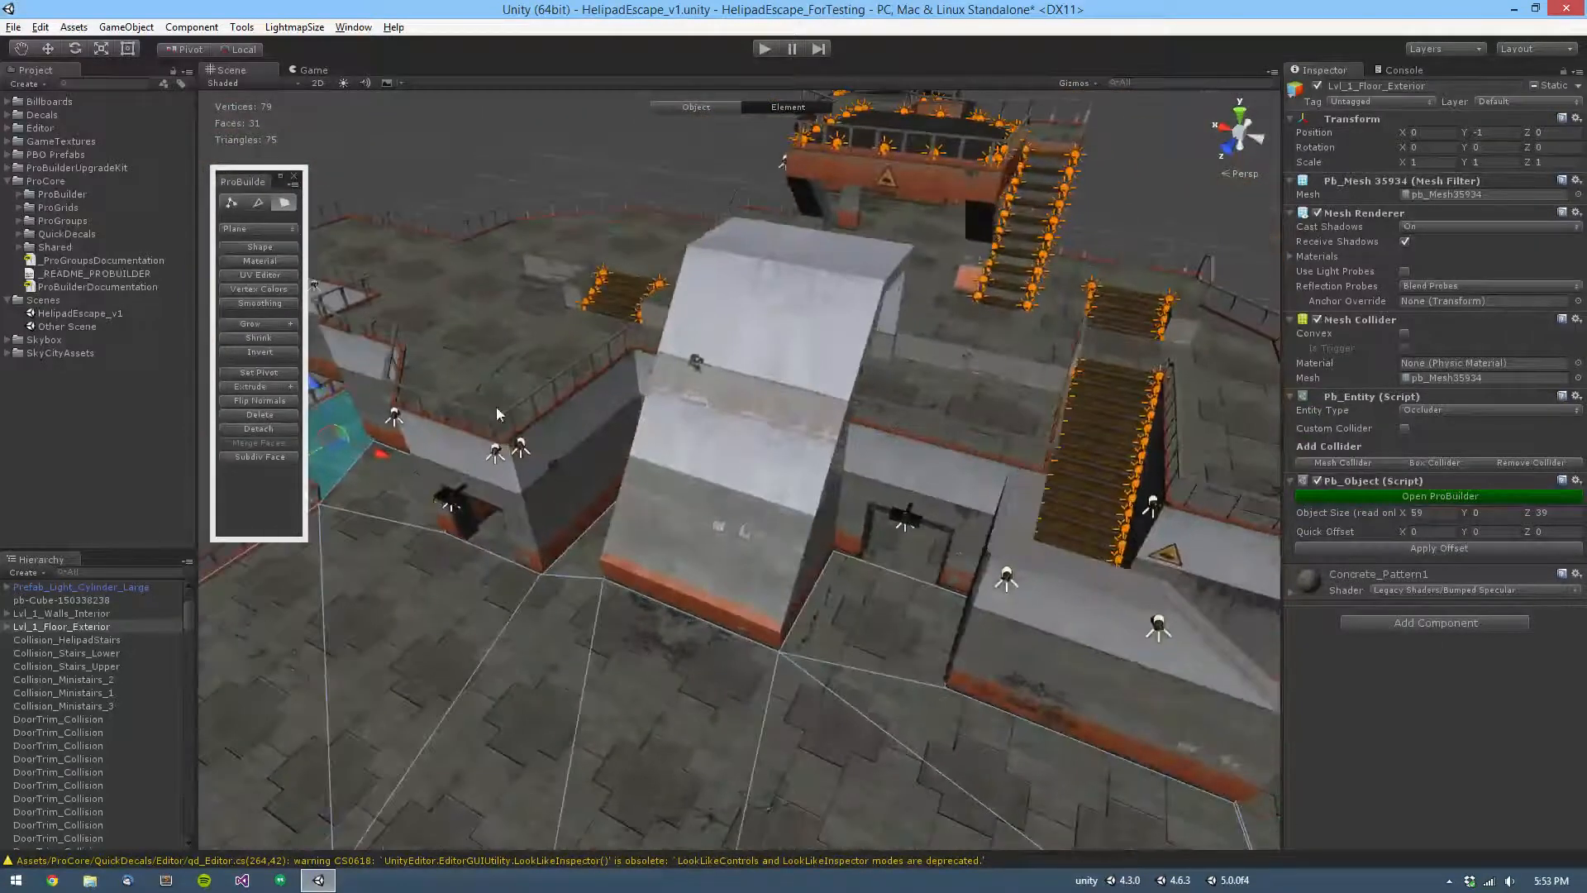
Step: Reload the HelipadEscape_v1 scene without saving changes and select a face of the exterior floor
{"action": "double_click", "coordinate": [70, 314]}
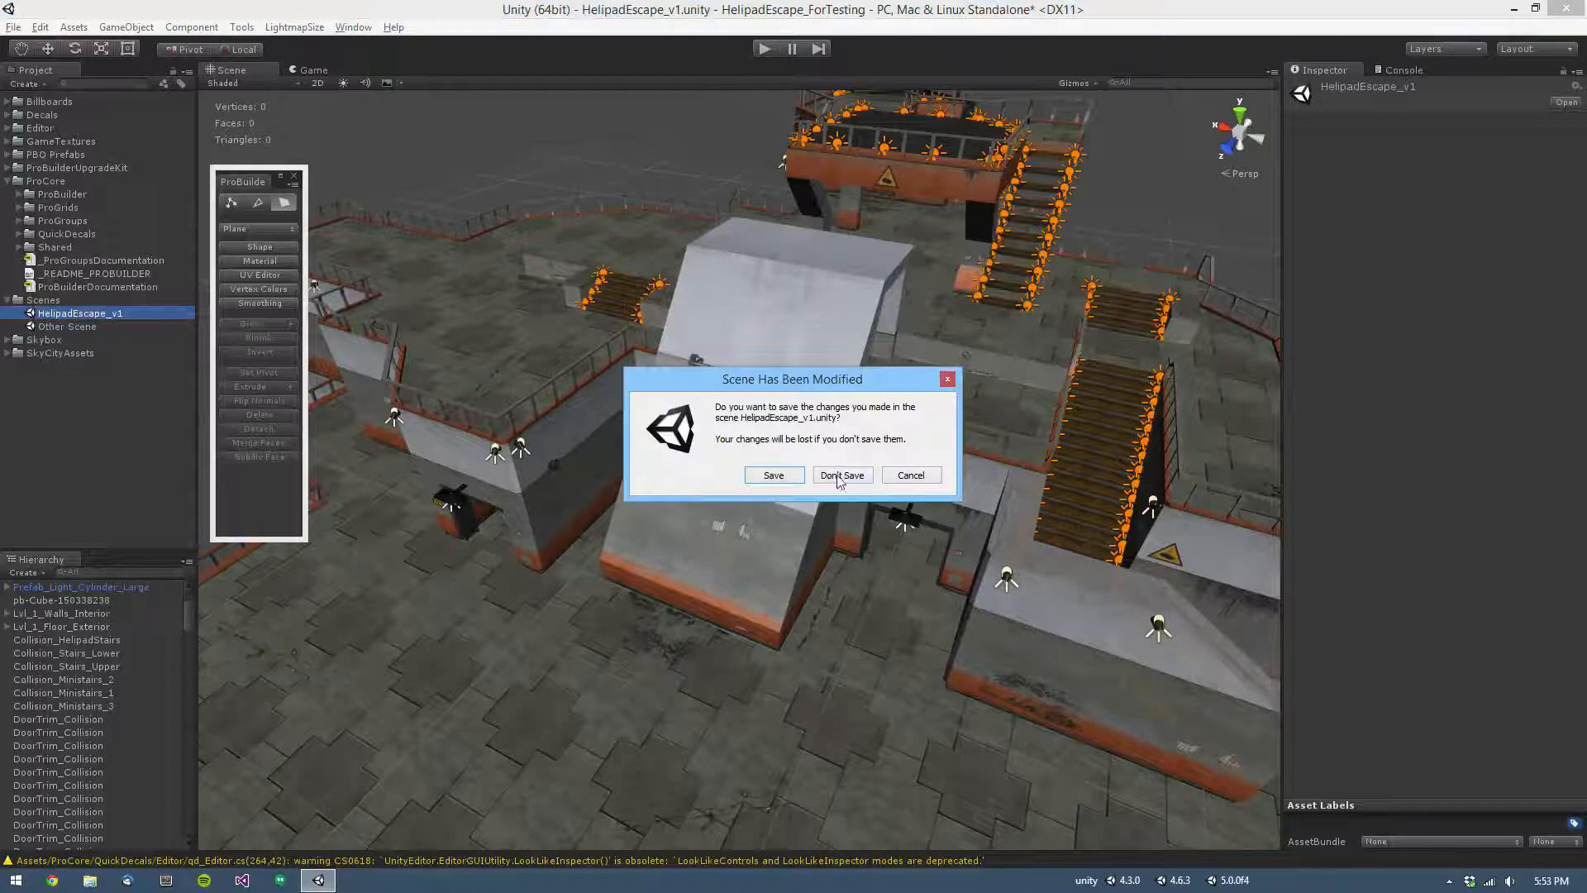
{"action": "left_click", "coordinate": [841, 476]}
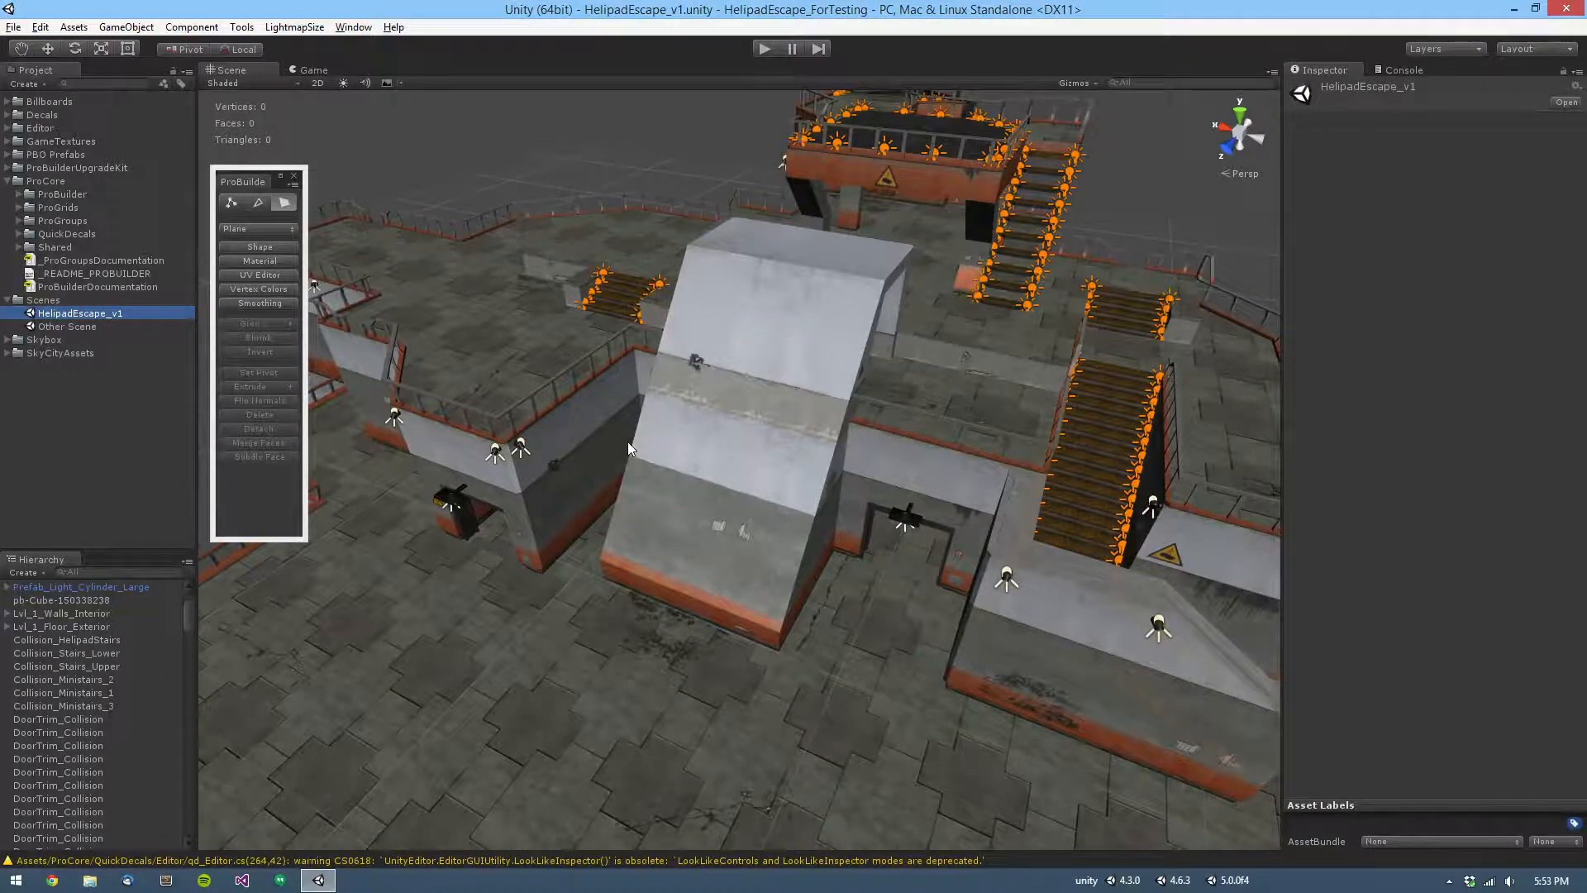
{"action": "left_click_drag", "start_coordinate": [538, 415], "coordinate": [637, 434], "text": "alt"}
{"action": "scroll", "coordinate": [637, 434], "scroll_direction": "down", "scroll_amount": 8}
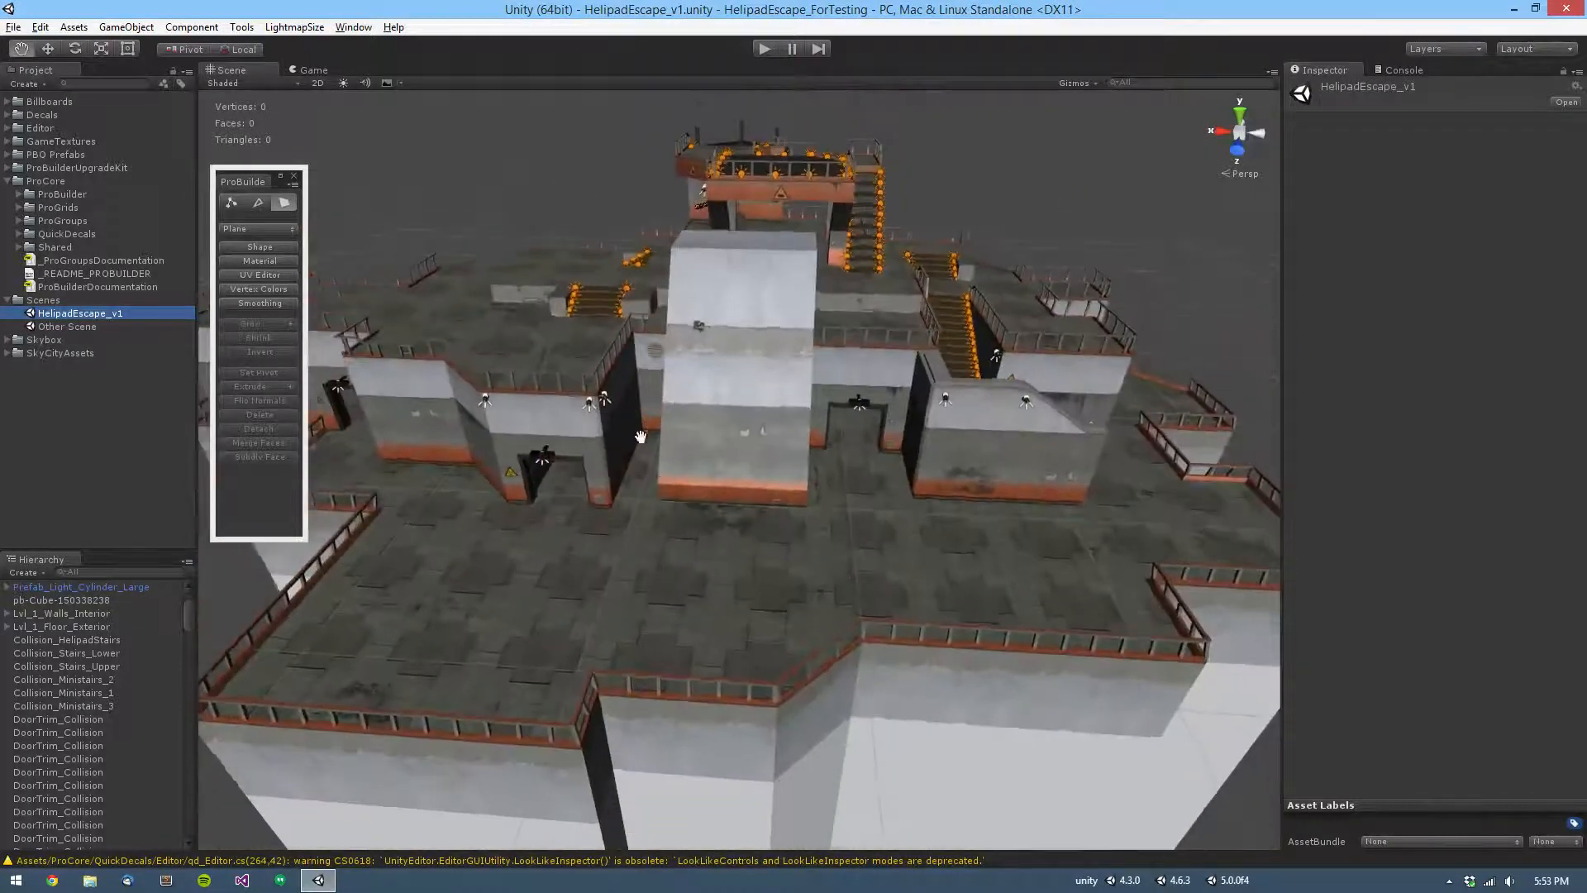
{"action": "left_click", "coordinate": [684, 510]}
{"action": "left_click", "coordinate": [620, 547]}
{"action": "left_click_drag", "start_coordinate": [620, 548], "coordinate": [429, 455], "text": "alt"}
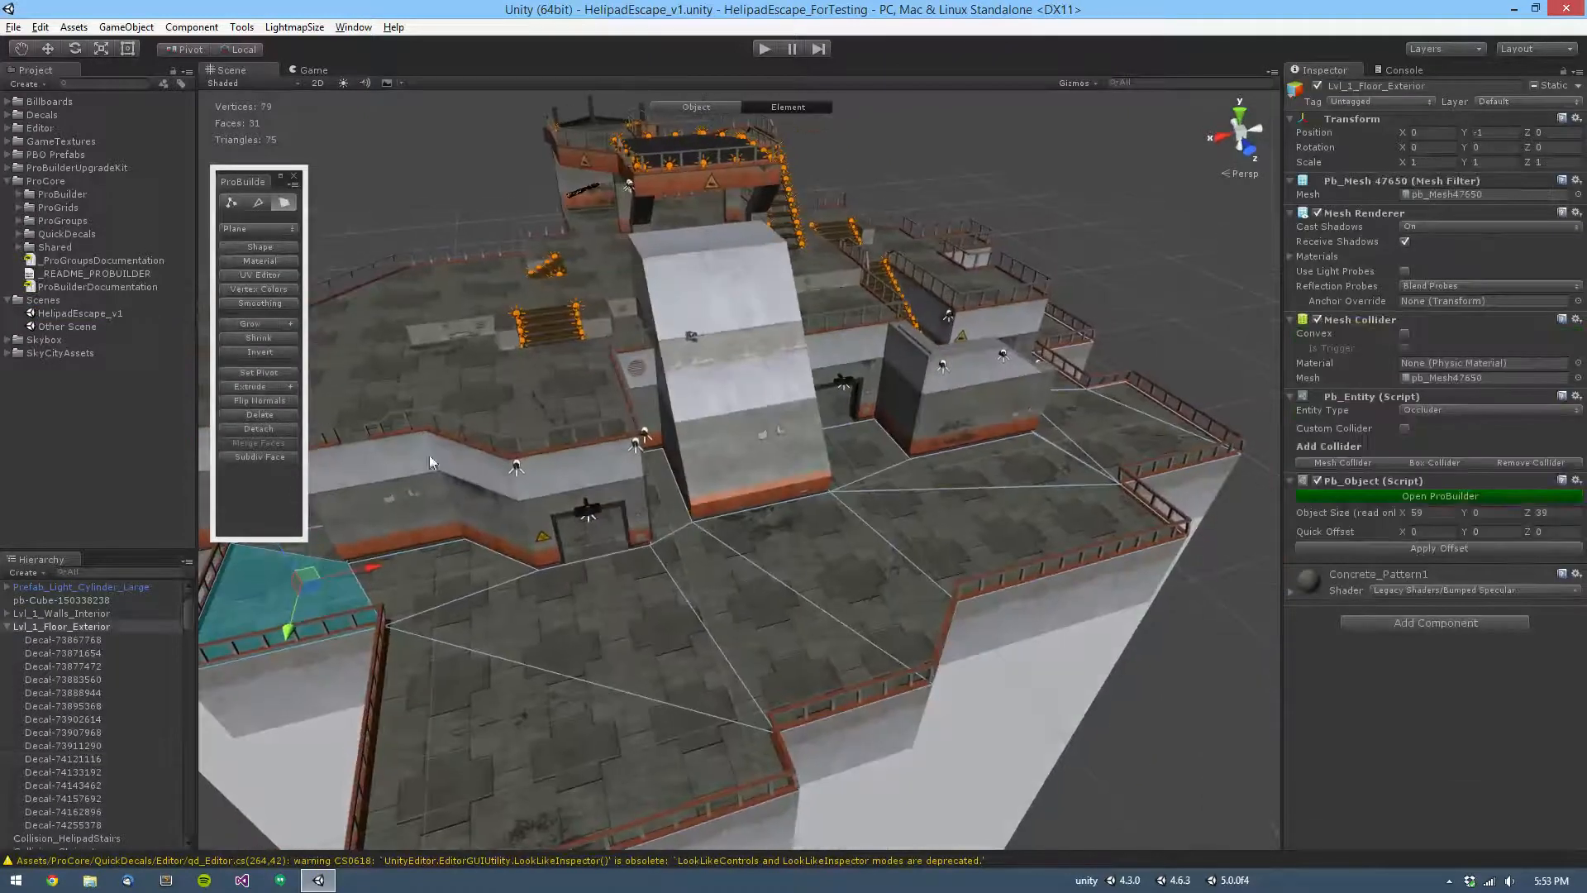
Step: Delete the ProBuilderUpgradeKit folder from the project's assets
{"action": "left_click", "coordinate": [64, 171]}
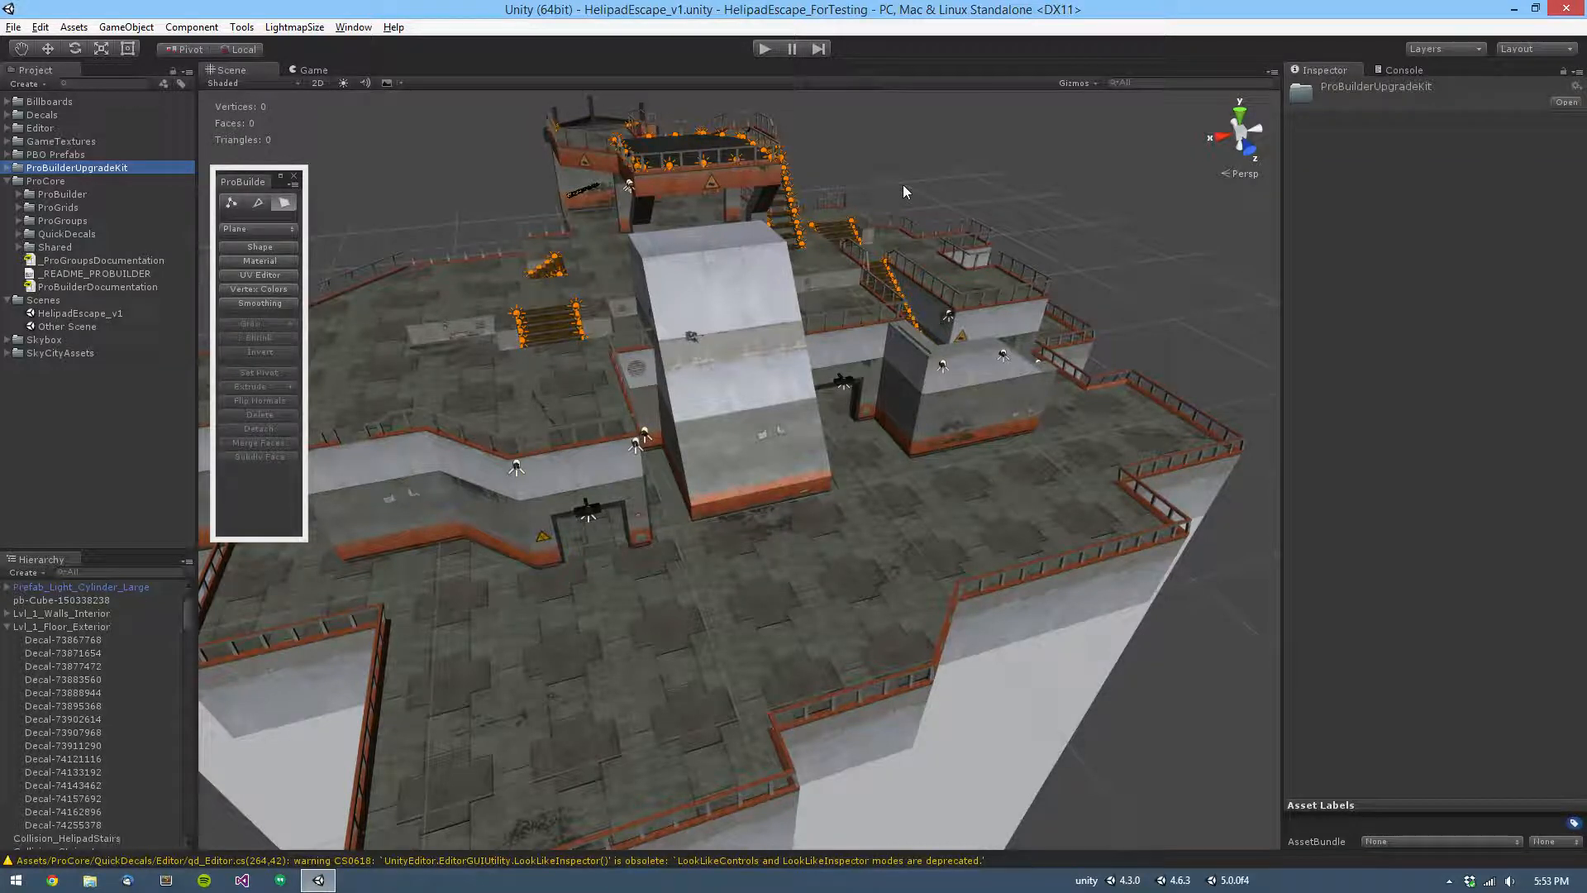
{"action": "key", "text": "Delete"}
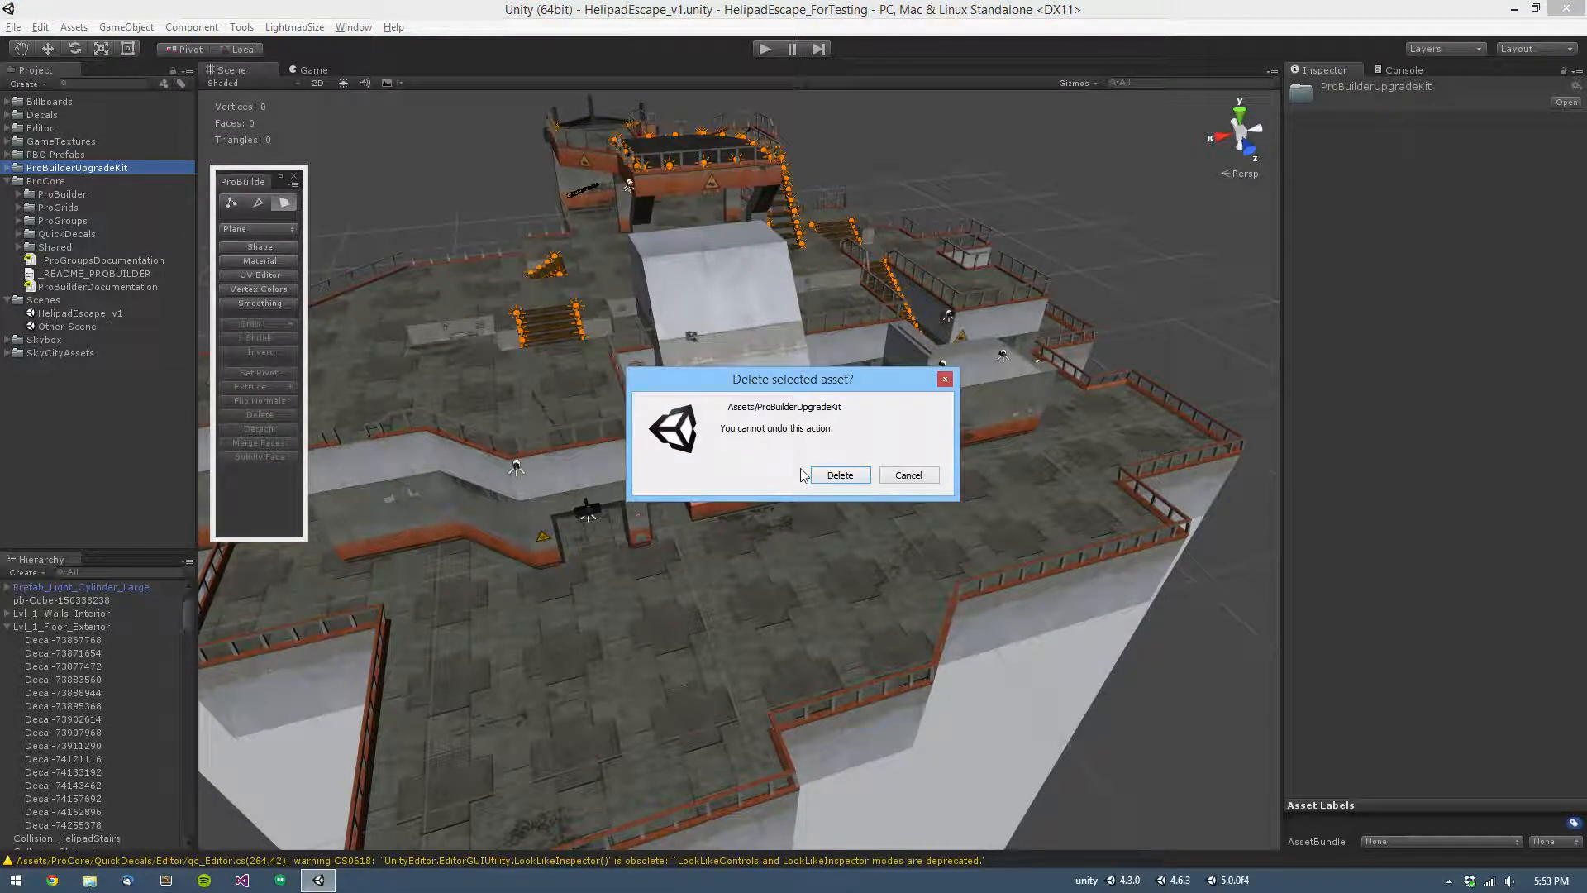
{"action": "left_click", "coordinate": [835, 475]}
Step: Select the sloped SlidyThing object and check it and the surrounding helipad level from different angles
{"action": "left_click", "coordinate": [717, 462]}
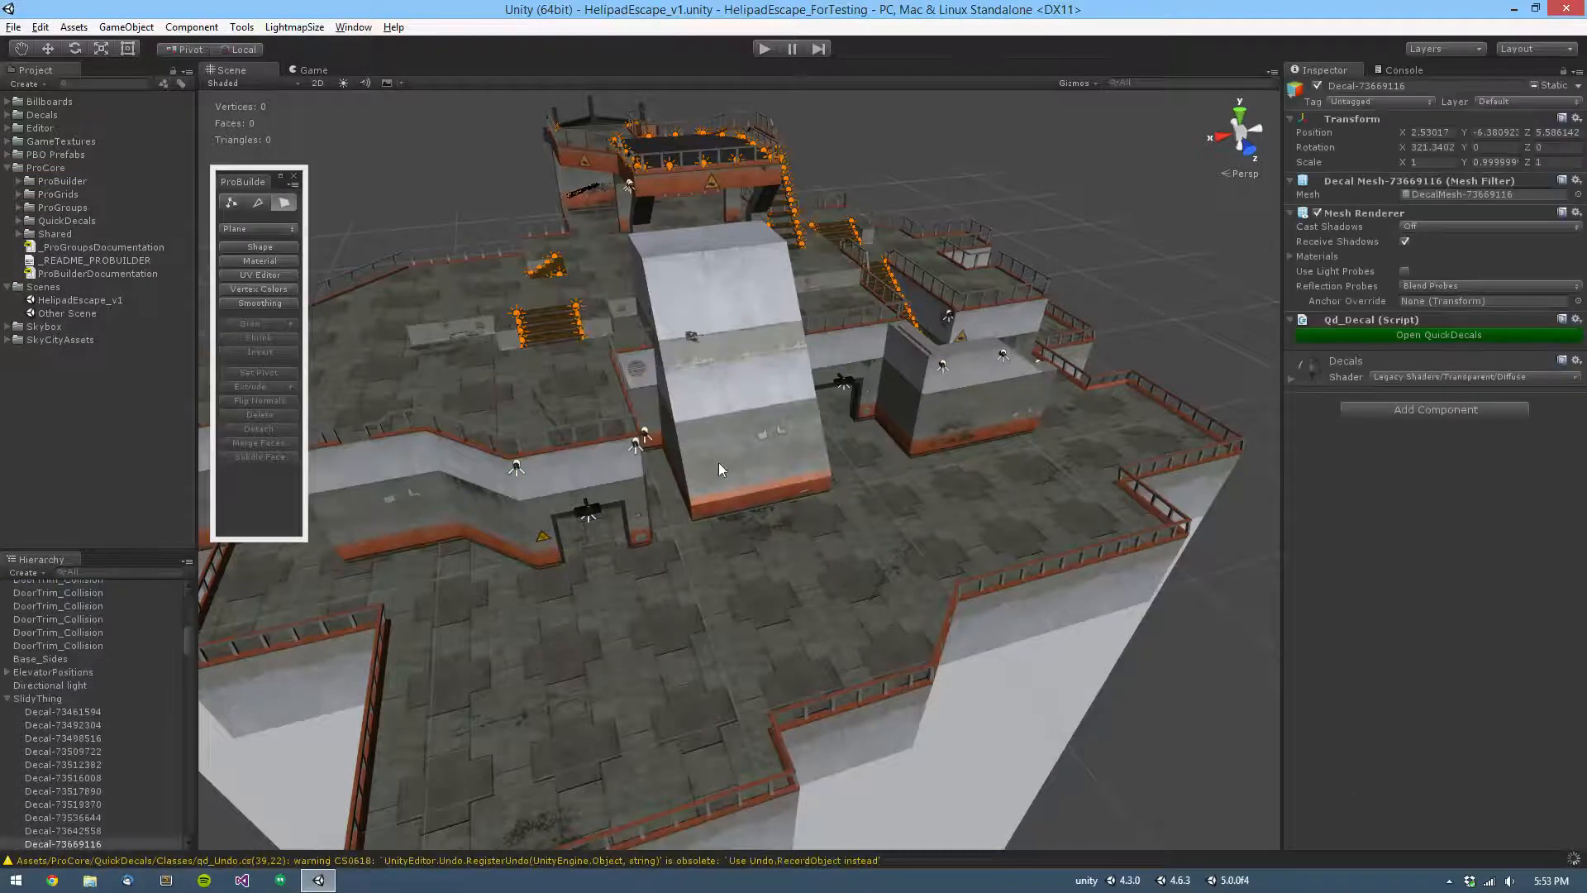
{"action": "left_click_drag", "start_coordinate": [718, 463], "coordinate": [702, 440], "text": "alt"}
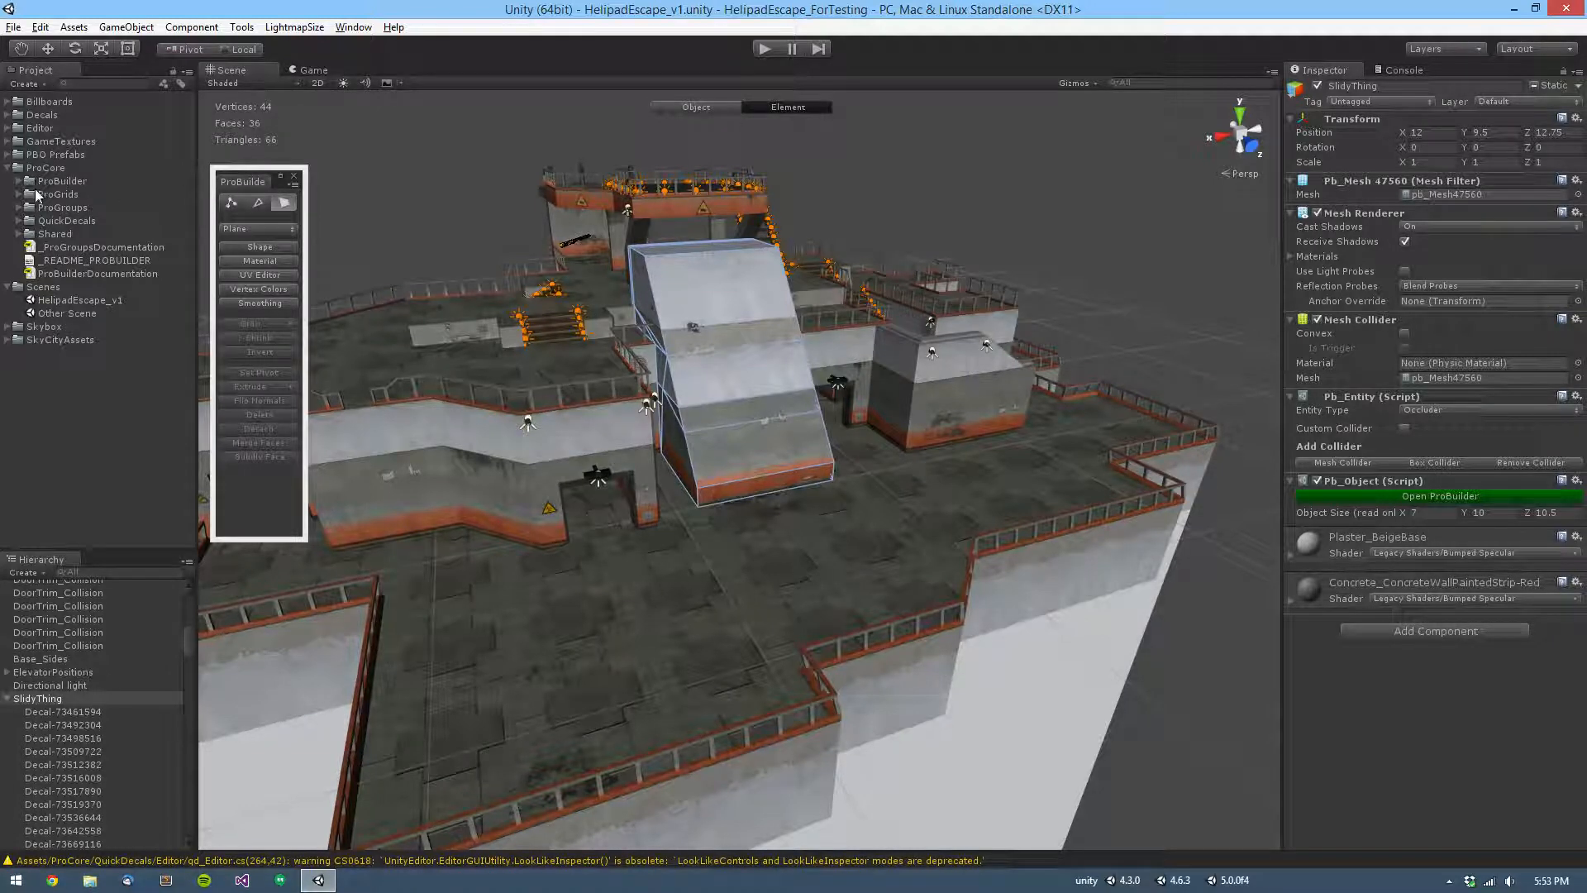
{"action": "middle_click_drag", "start_coordinate": [574, 331], "coordinate": [603, 414]}
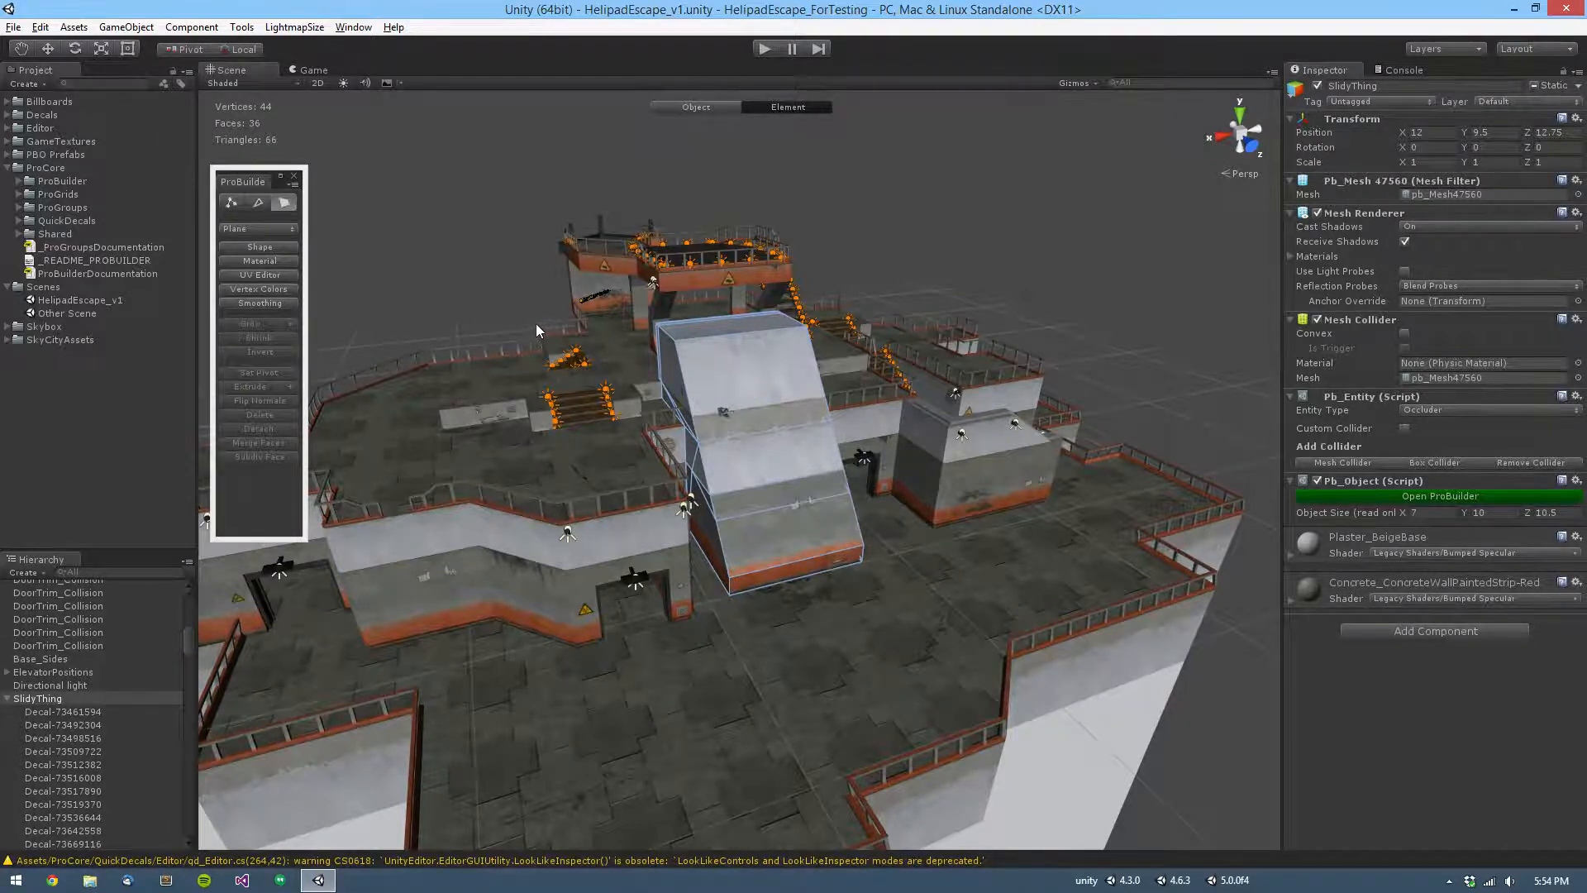
{"action": "middle_click_drag", "start_coordinate": [709, 357], "coordinate": [961, 273]}
{"action": "left_click_drag", "start_coordinate": [899, 292], "coordinate": [862, 330], "text": "alt"}
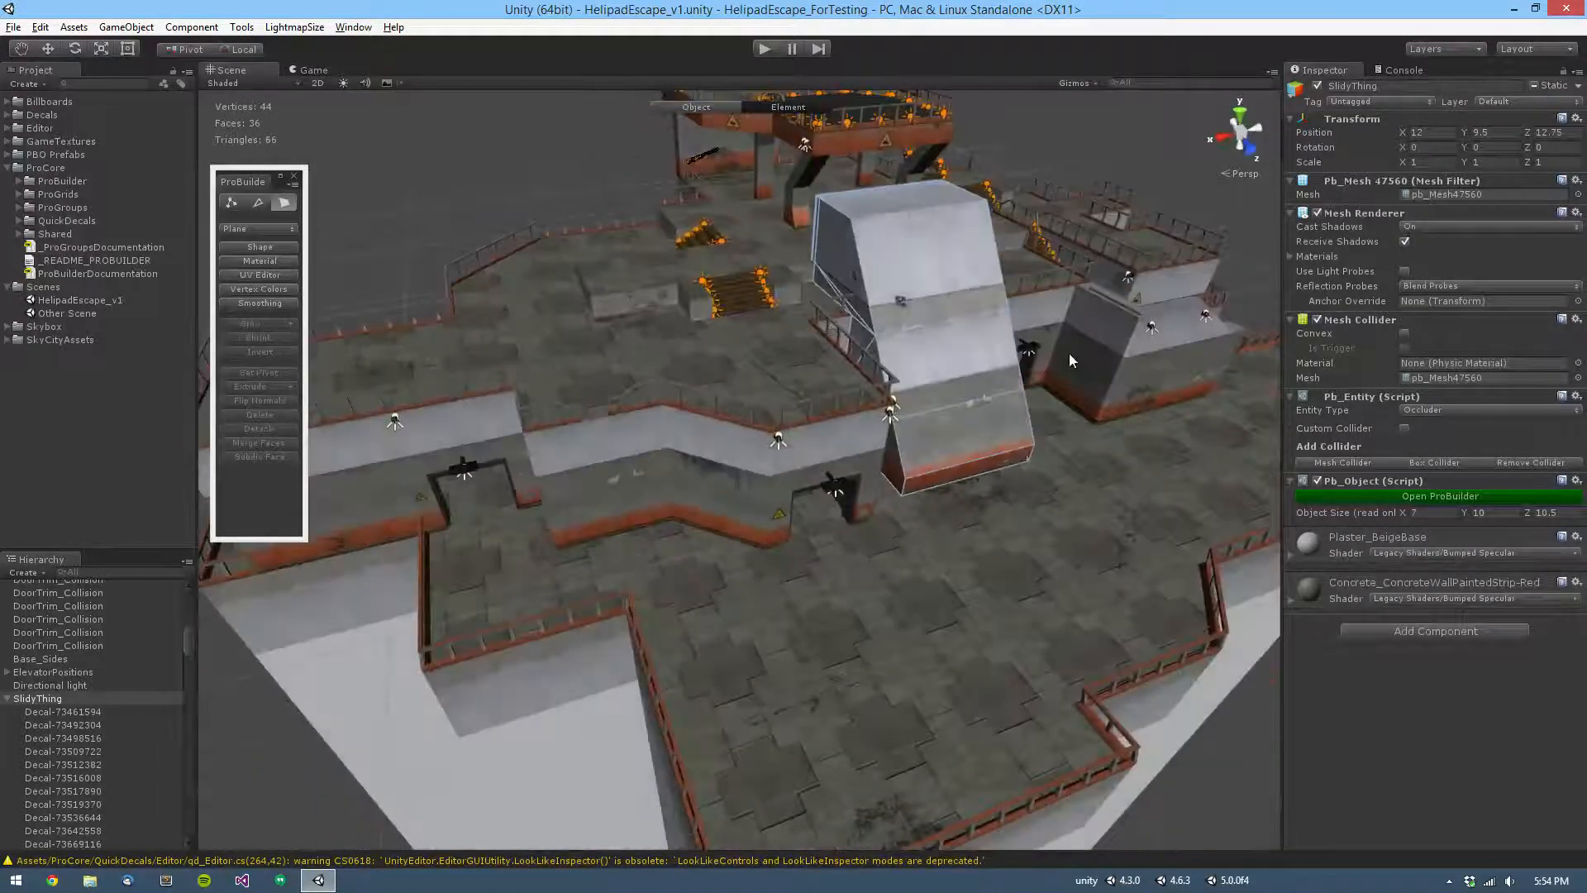
Step: Examine the stairs, walls and platforms around the SlidyThing object from several angles with the Move tool active
{"action": "left_click_drag", "start_coordinate": [1069, 352], "coordinate": [794, 418], "text": "alt"}
{"action": "middle_click_drag", "start_coordinate": [793, 417], "coordinate": [881, 429]}
{"action": "left_click_drag", "start_coordinate": [881, 429], "coordinate": [909, 493], "text": "alt"}
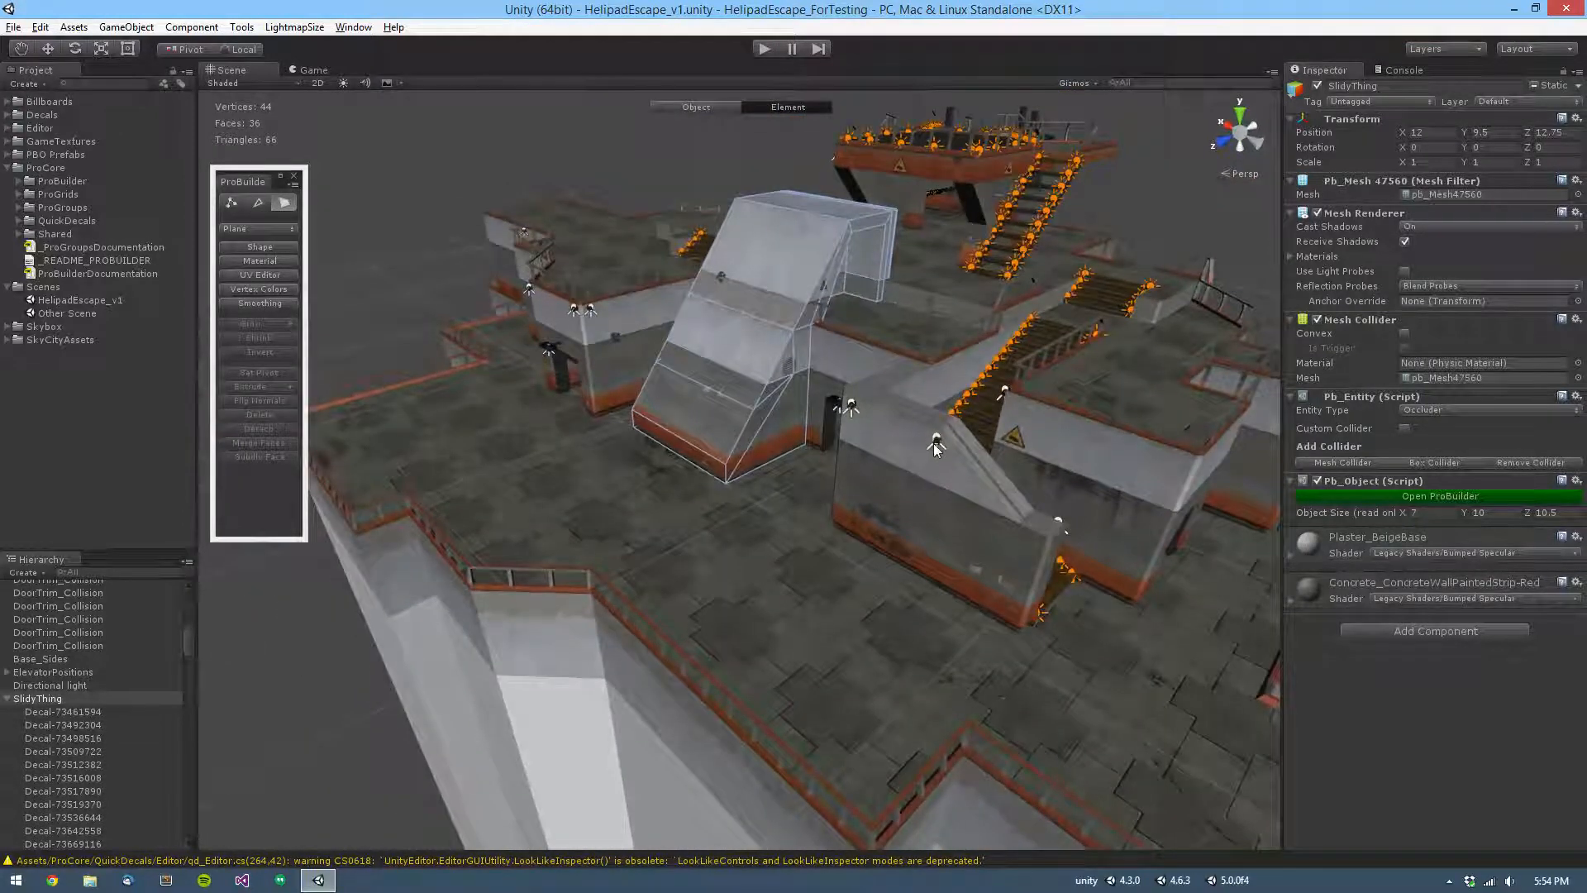
{"action": "middle_click_drag", "start_coordinate": [924, 424], "coordinate": [857, 361]}
{"action": "scroll", "coordinate": [848, 397], "scroll_direction": "down", "scroll_amount": 3}
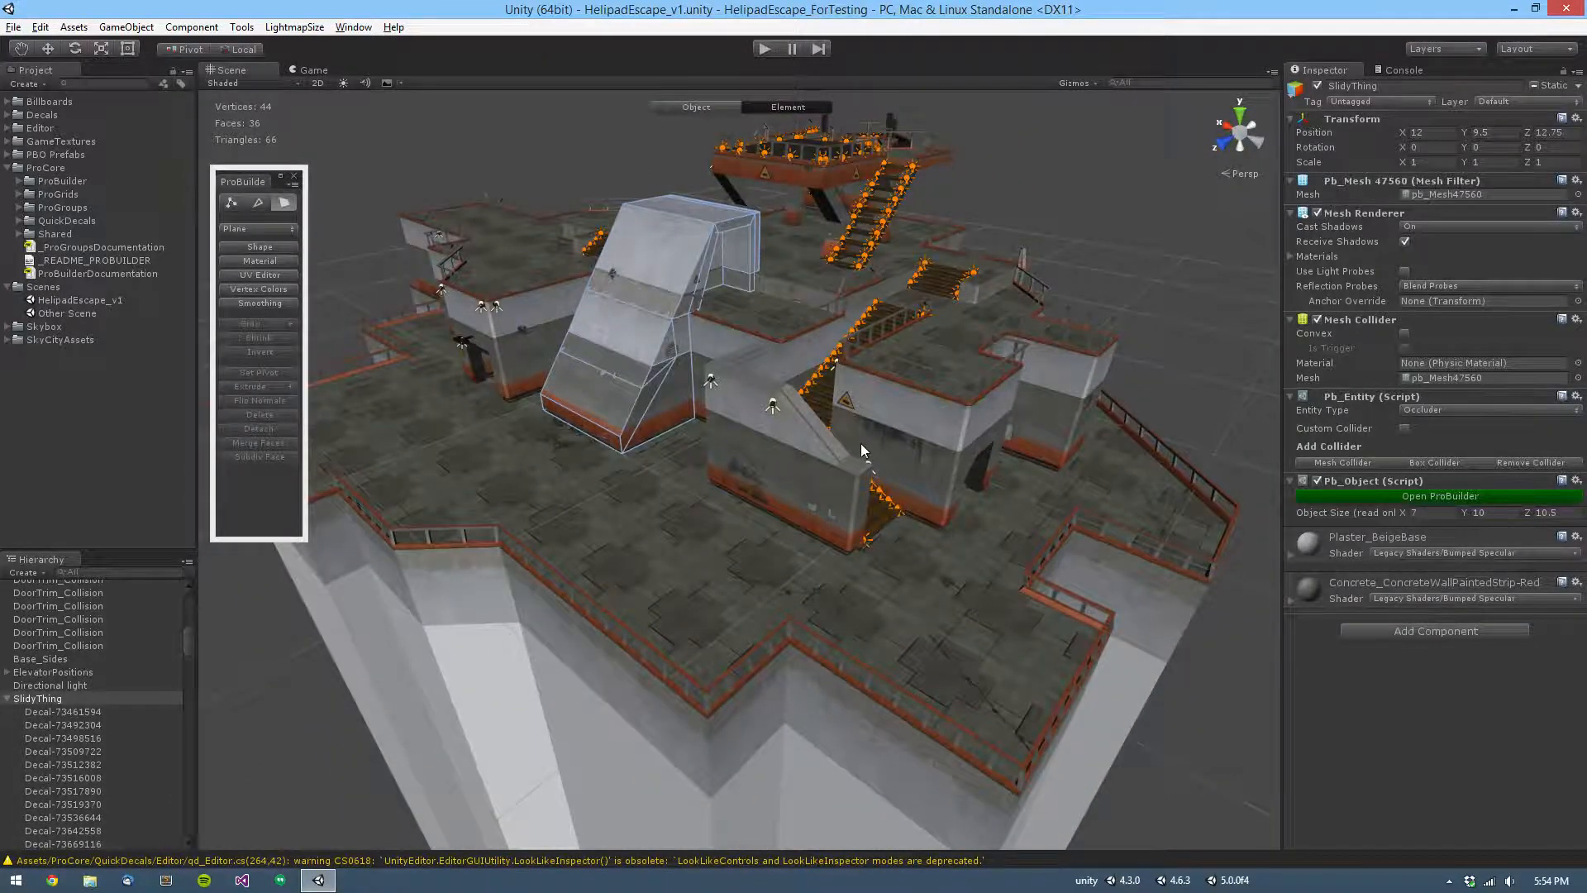
{"action": "key", "text": "w"}
{"action": "left_click_drag", "start_coordinate": [861, 438], "coordinate": [853, 403], "text": "alt"}
{"action": "middle_click_drag", "start_coordinate": [852, 403], "coordinate": [817, 438]}
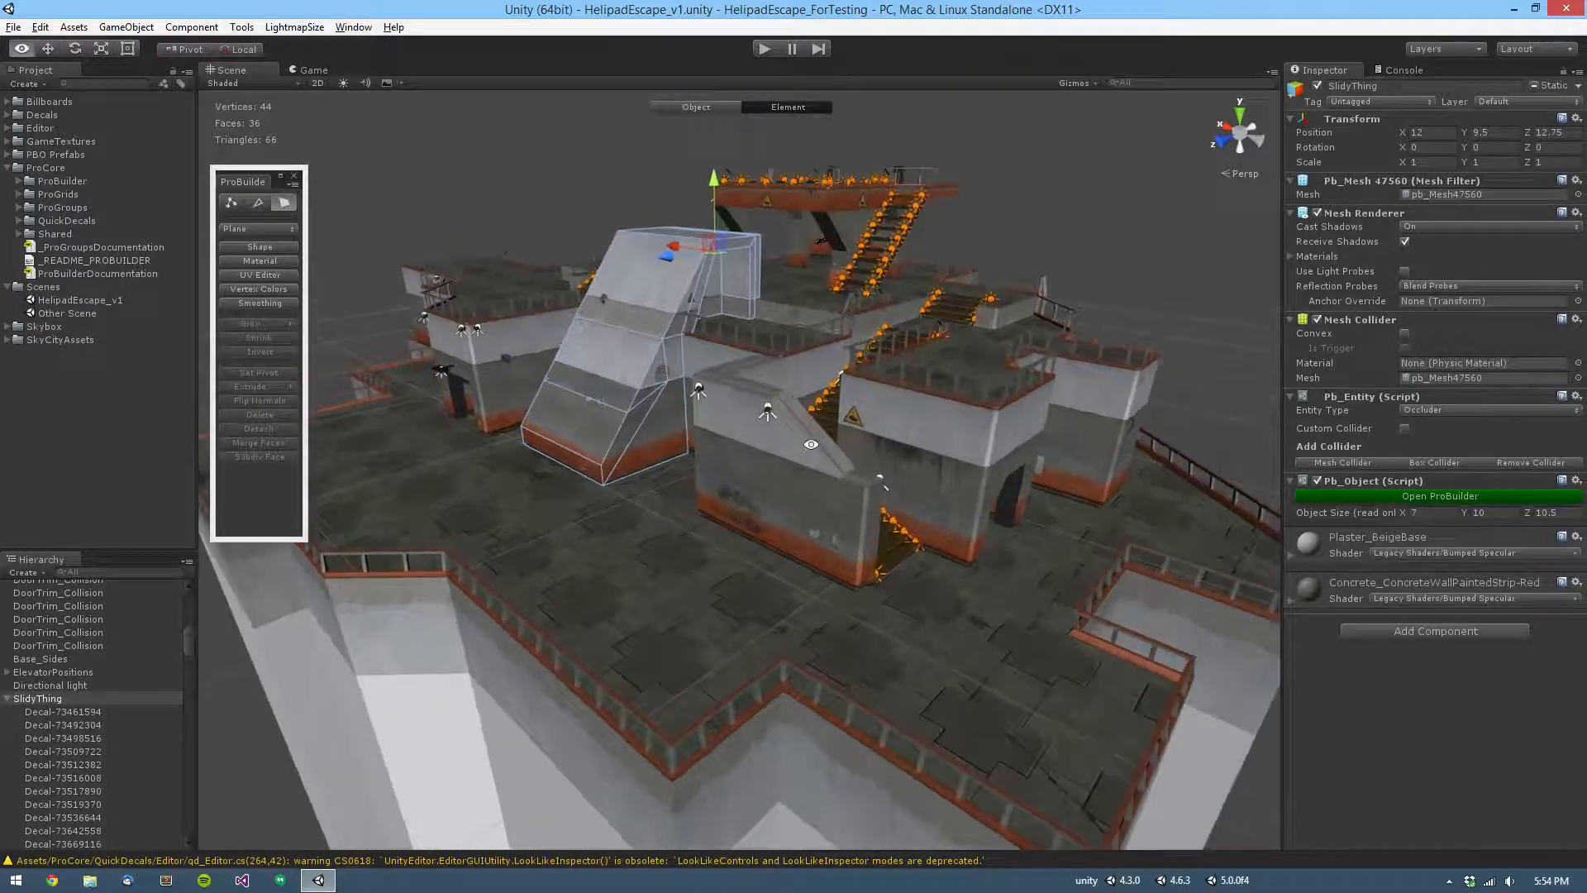
{"action": "left_click_drag", "start_coordinate": [817, 438], "coordinate": [822, 346], "text": "alt"}
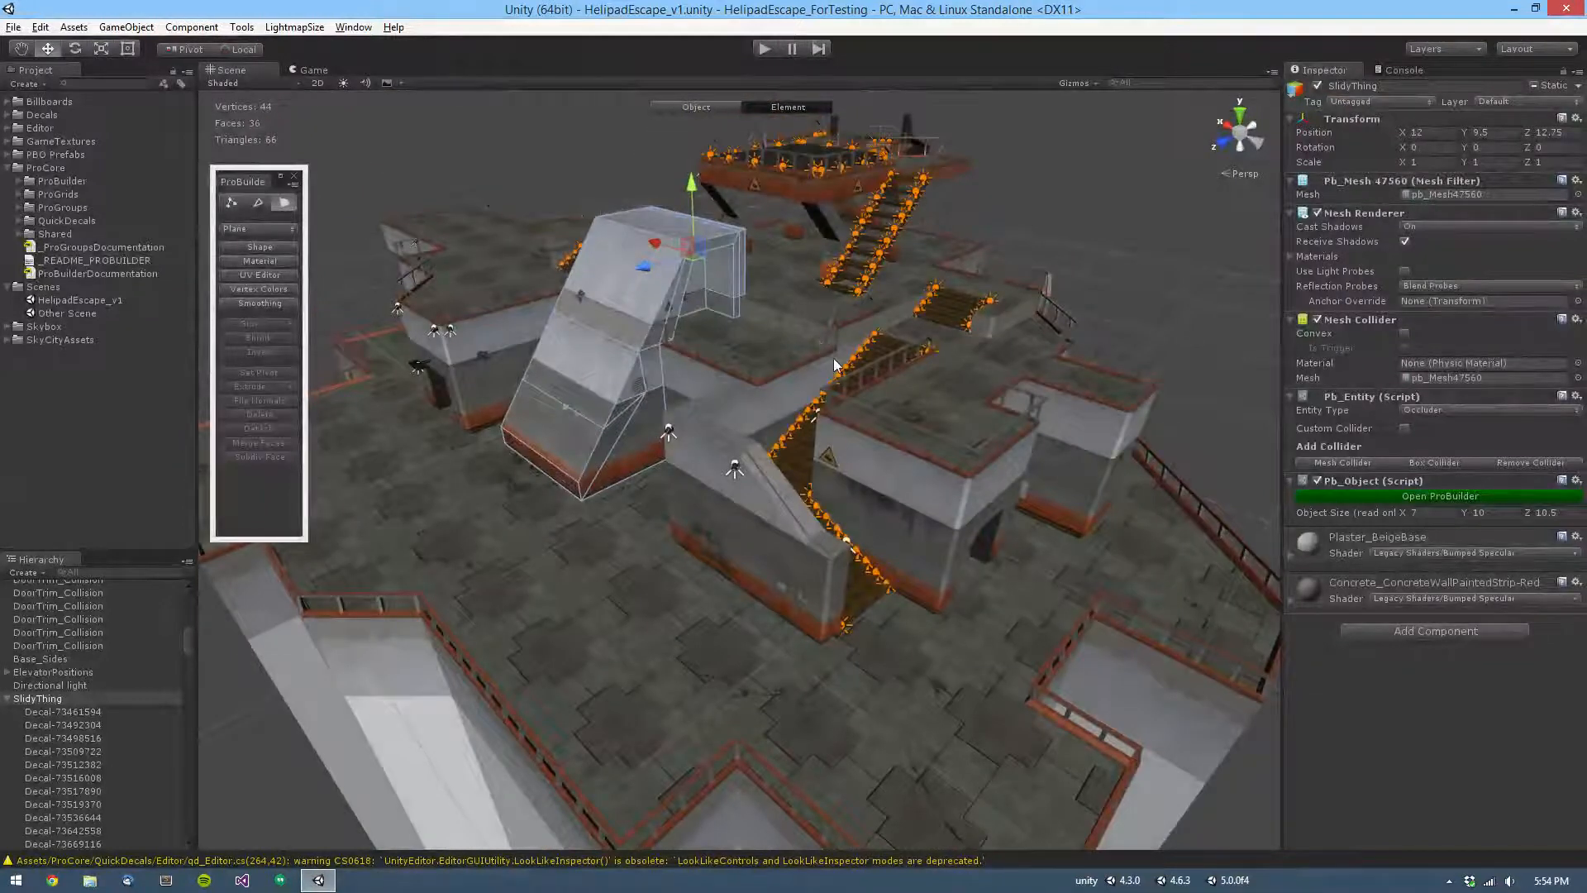
Step: Select individual faces of the Lvl2_Floor object, ending with the large floor face beneath the raised helipad platform
{"action": "left_click", "coordinate": [772, 325]}
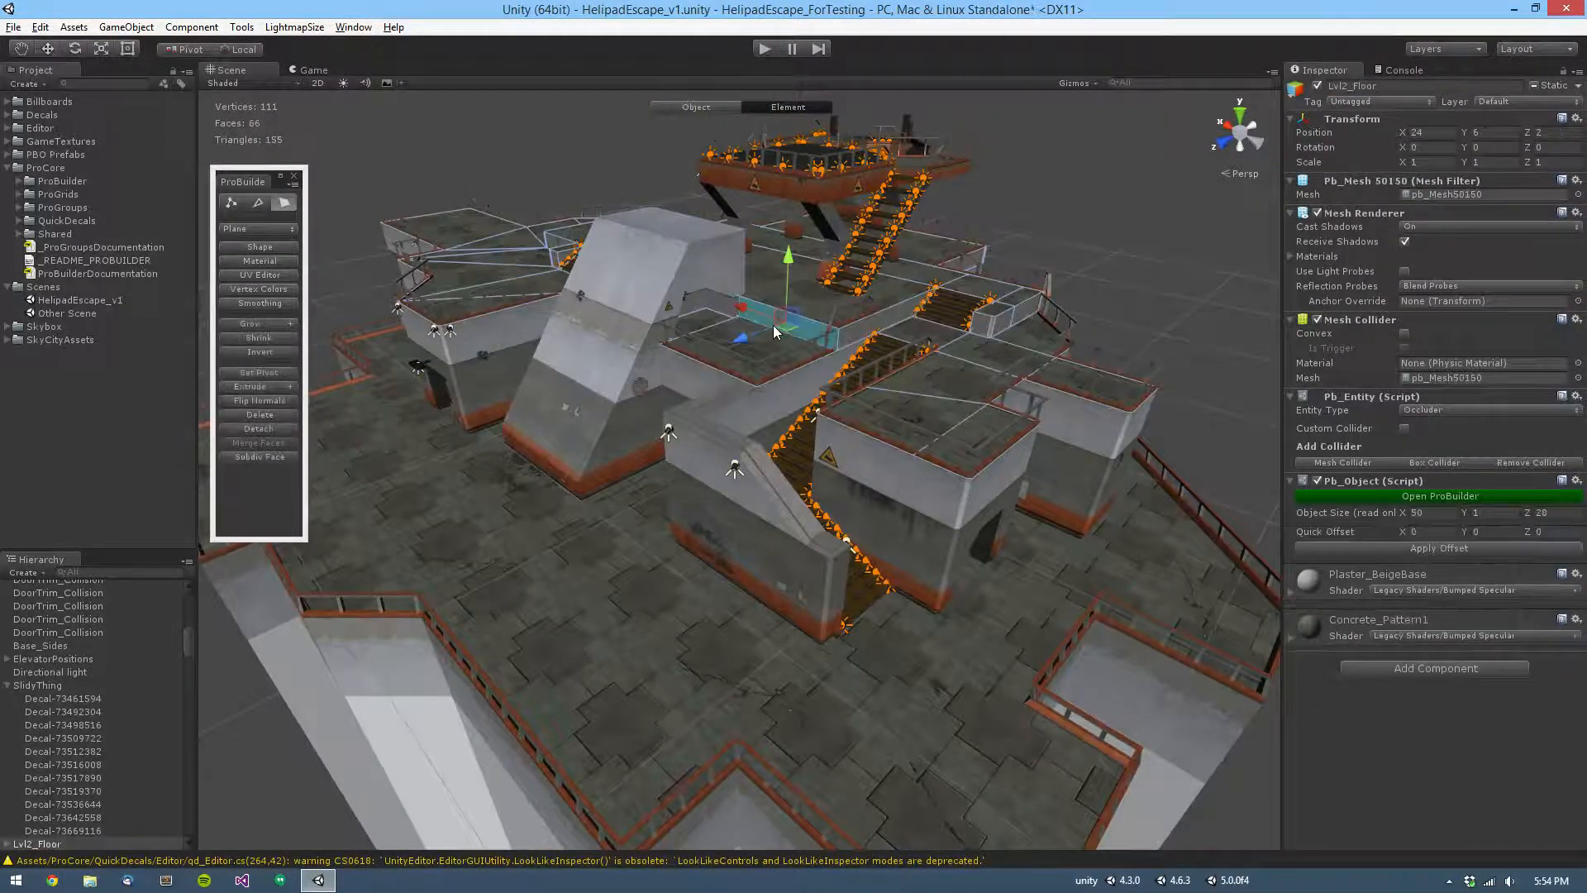
{"action": "left_click_drag", "start_coordinate": [824, 350], "coordinate": [840, 367], "text": "alt"}
{"action": "left_click", "coordinate": [830, 335]}
{"action": "left_click_drag", "start_coordinate": [691, 342], "coordinate": [771, 367], "text": "alt"}
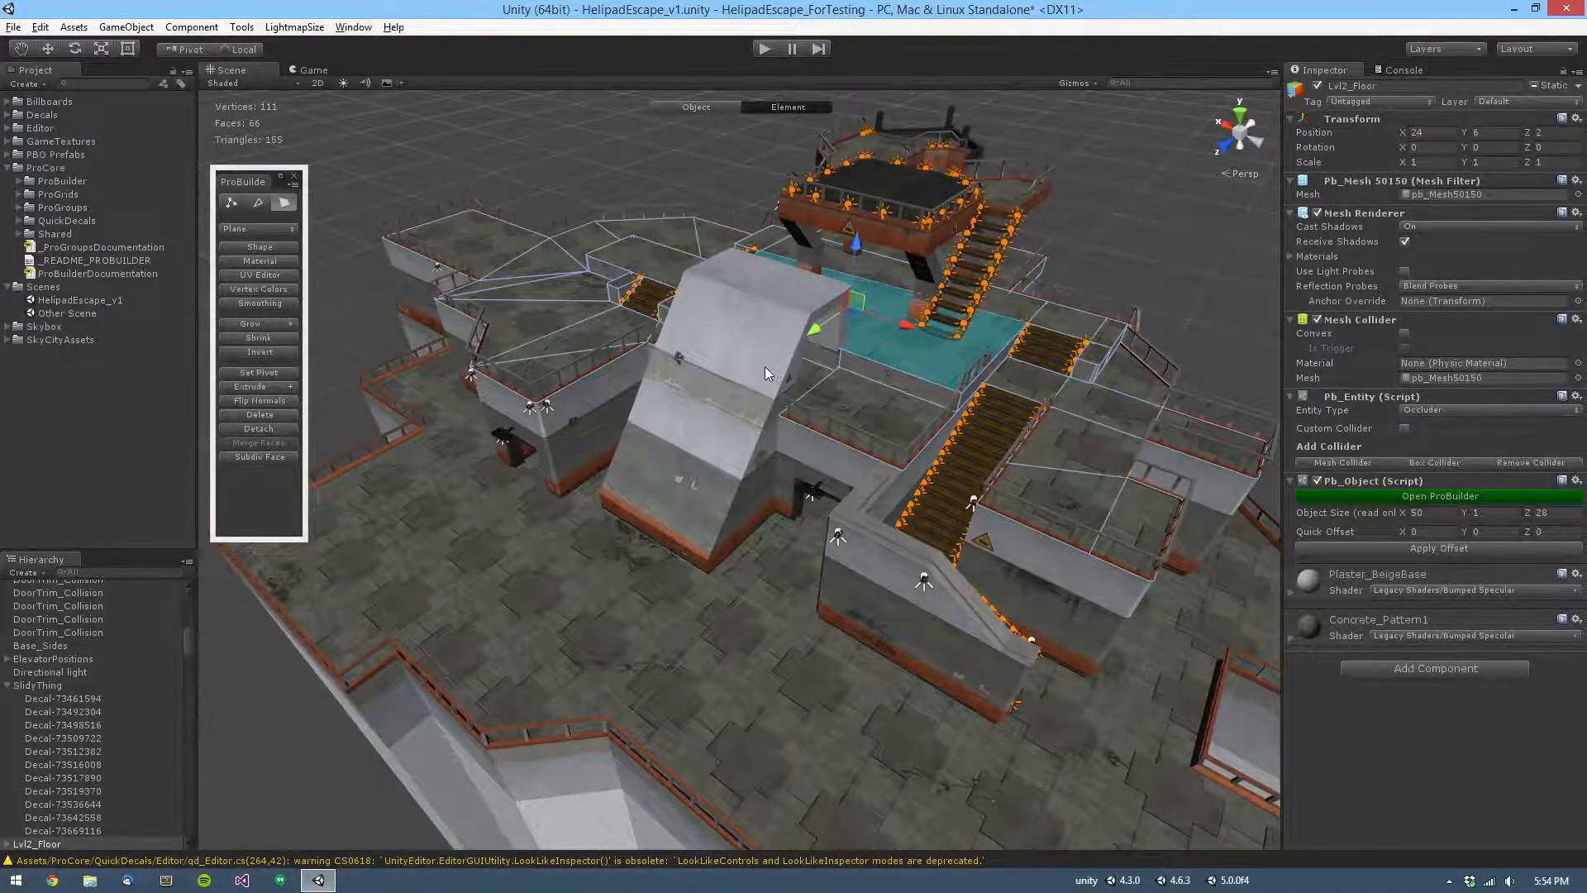
{"action": "middle_click_drag", "start_coordinate": [810, 360], "coordinate": [773, 372]}
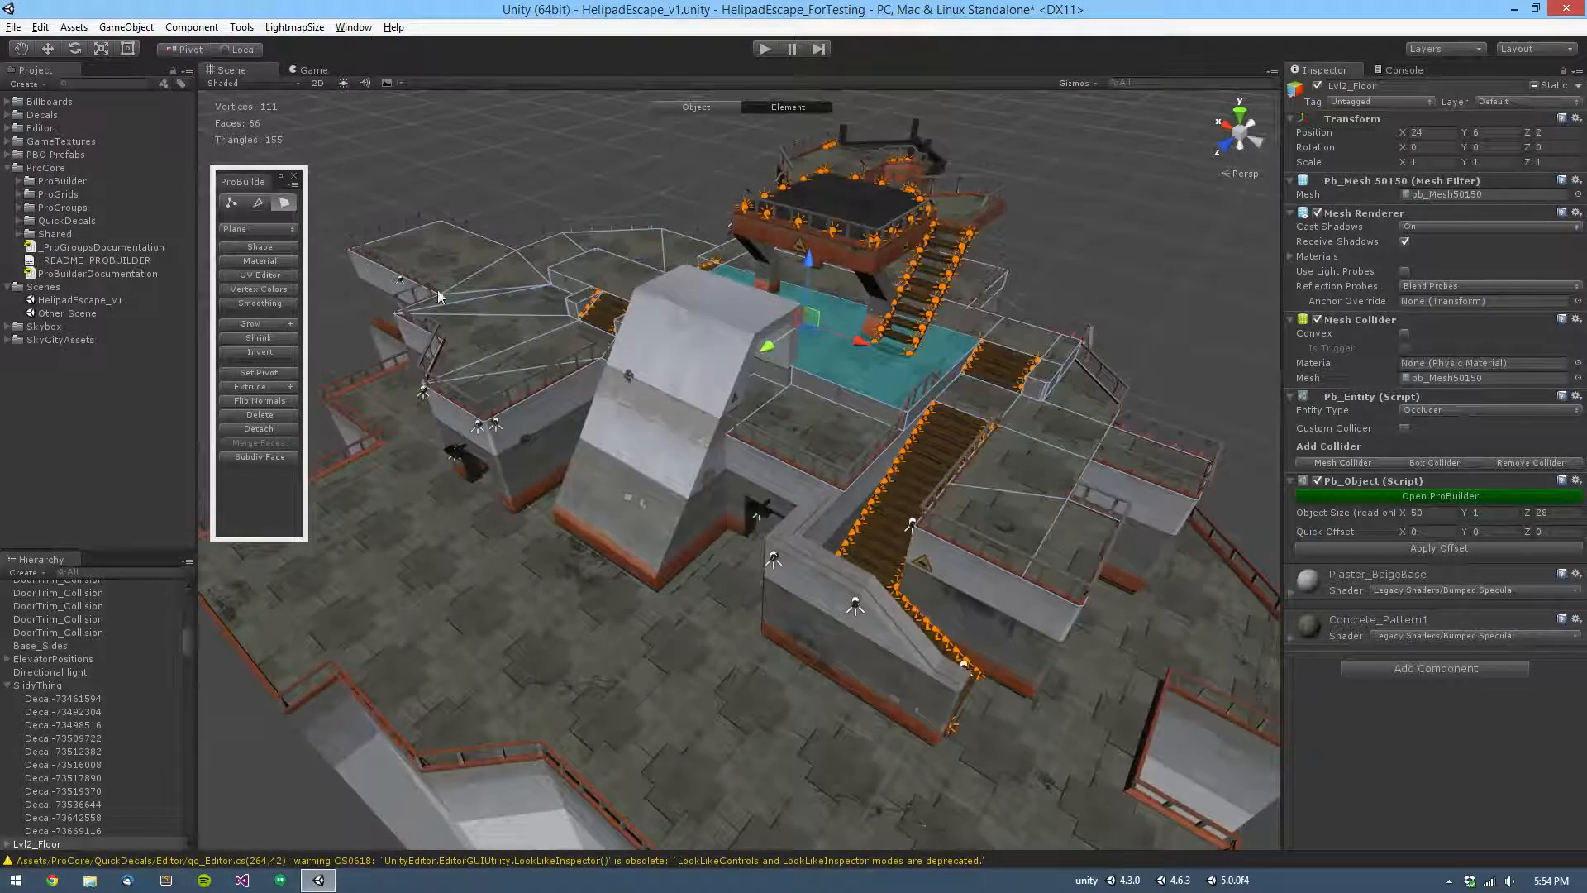